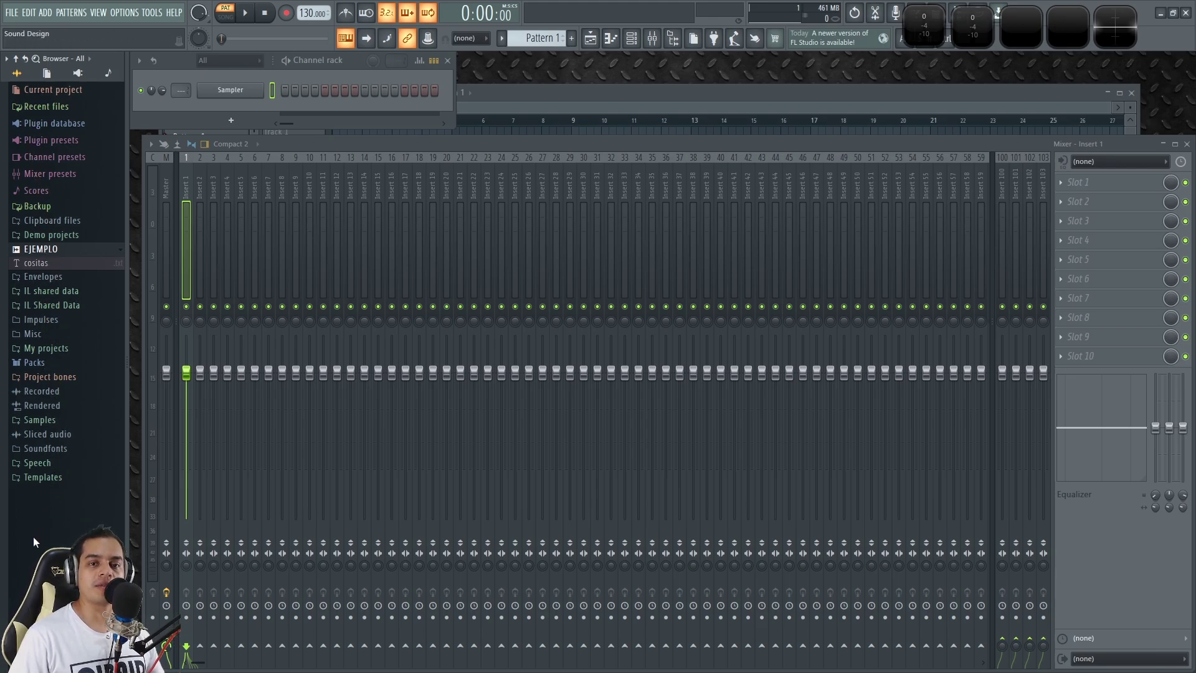
View the contents of each browser snapshot, return to the All snapshot and collapse the EJEMPLO folder
left_click(107, 75)
left_click(77, 74)
left_click(46, 74)
left_click(16, 74)
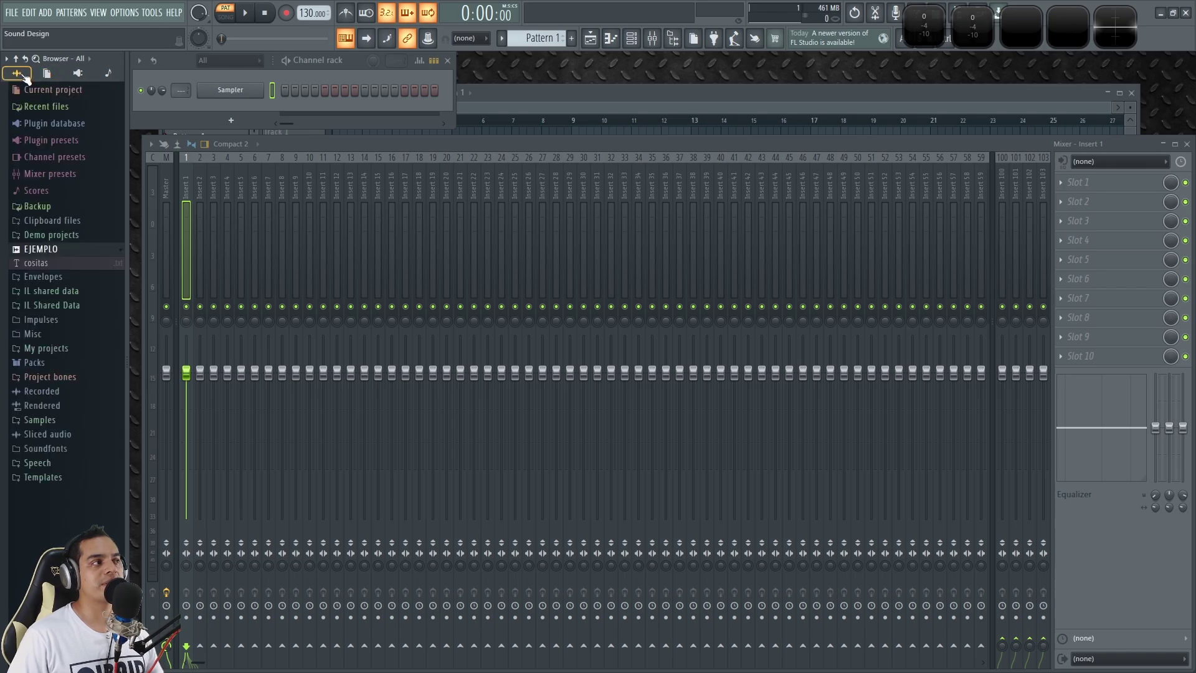
left_click(44, 249)
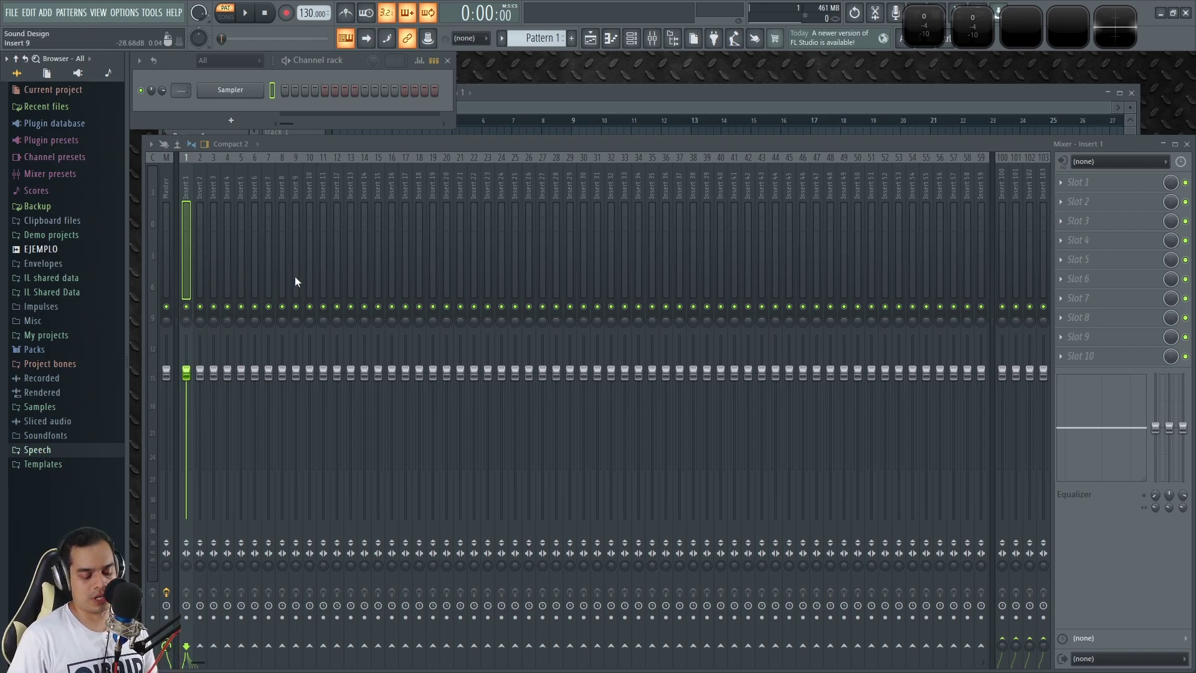
View the available generators and effects in the plugin picker and close it
key("F8")
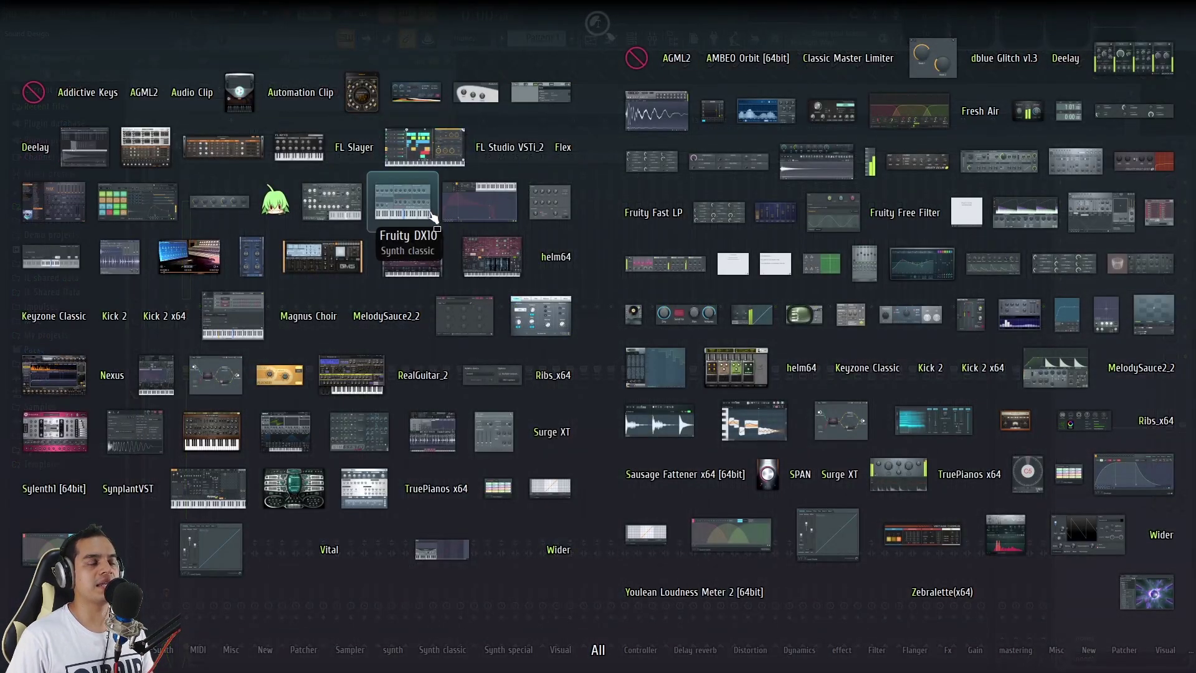
key("F8")
Rename the Sampler channel to the preset name Arp from the list of suggested channel names
middle_click(219, 90)
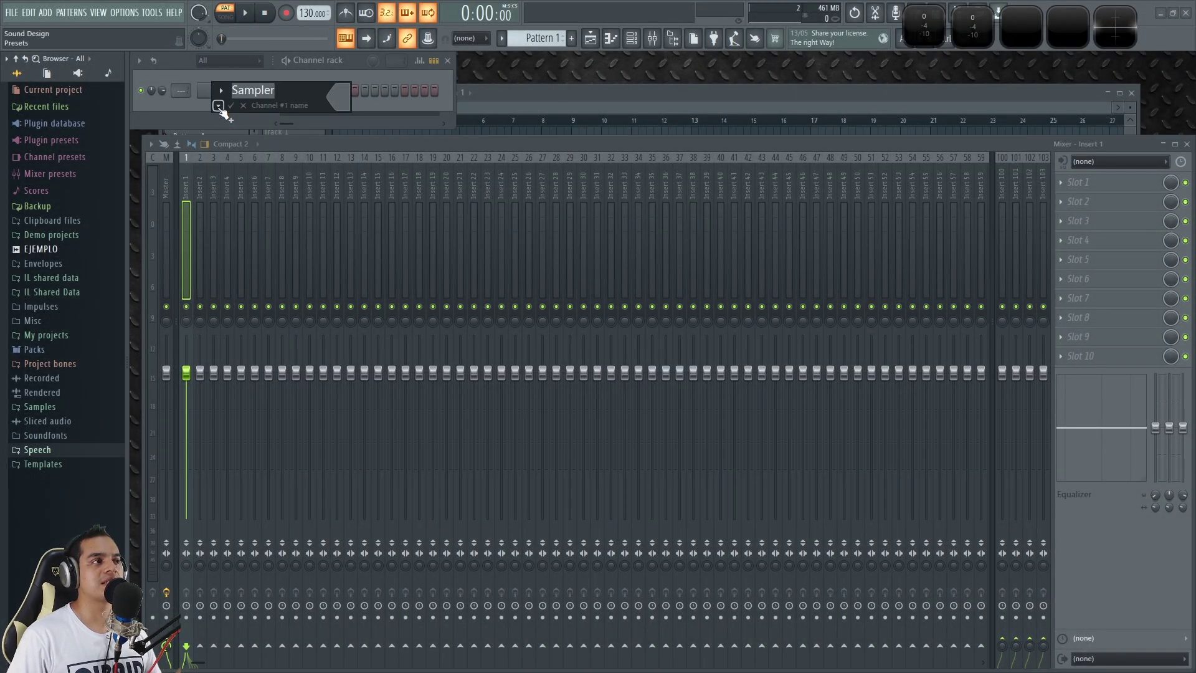
left_click(219, 107)
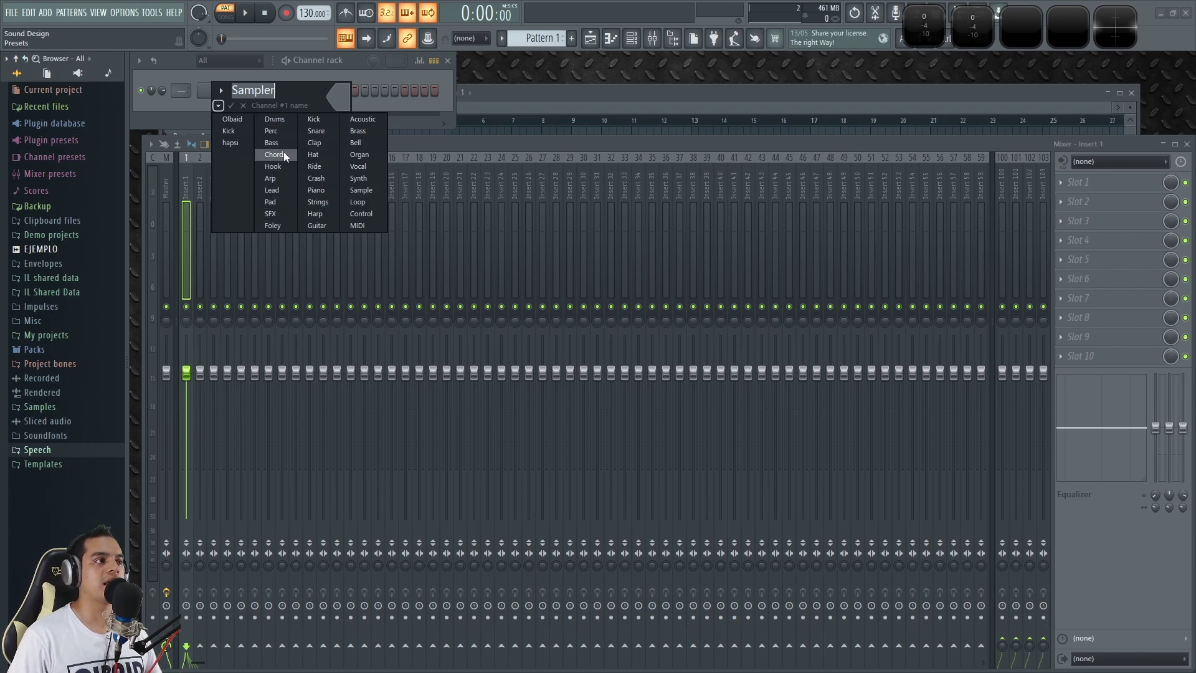
left_click(271, 178)
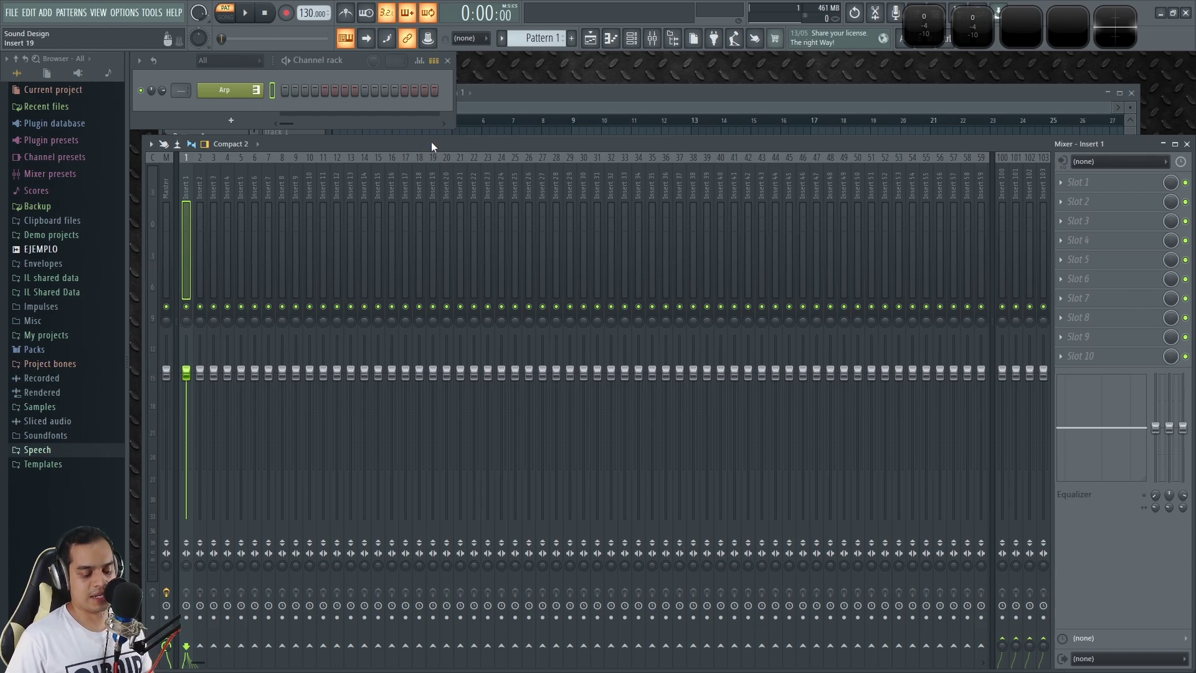
Add the desktop folder Ultimate Kicks Vol. 1 to the browser extra search folders in the file settings
key("F10")
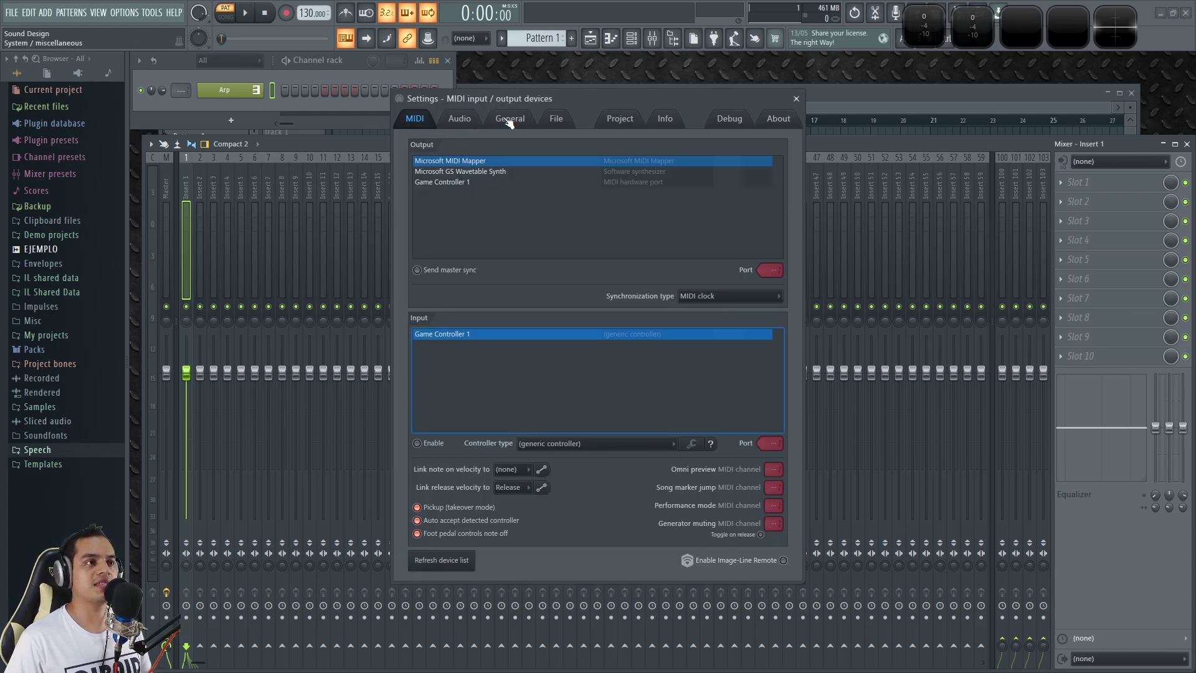
left_click(566, 118)
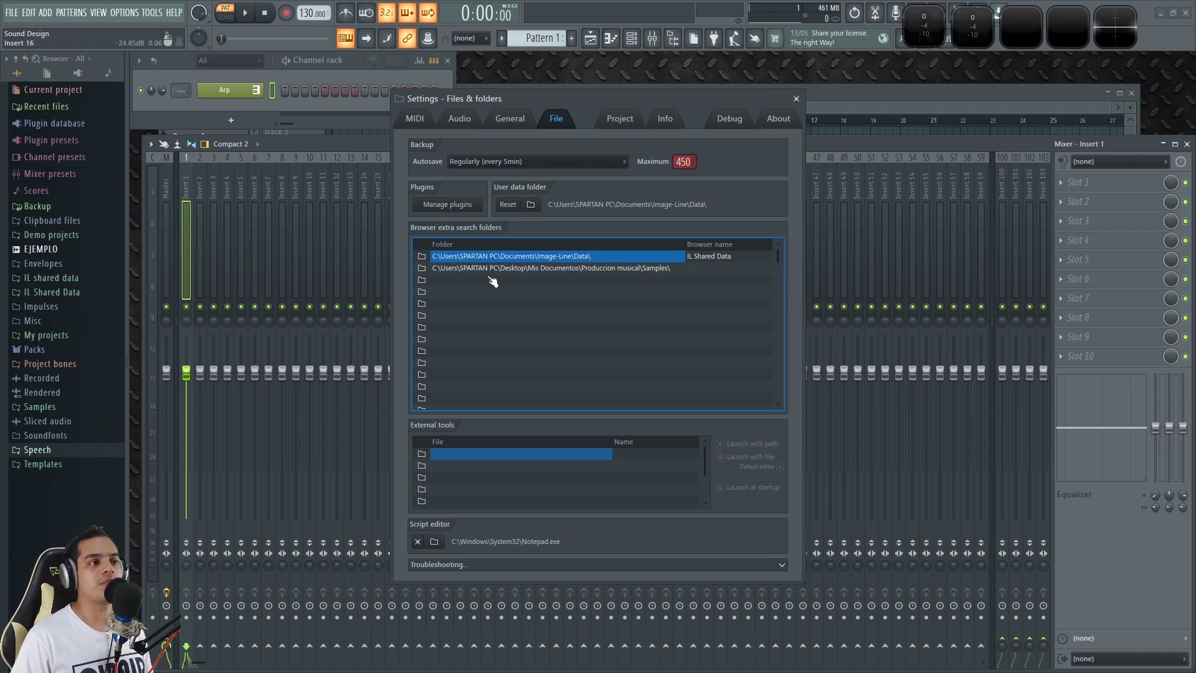
left_click(516, 269)
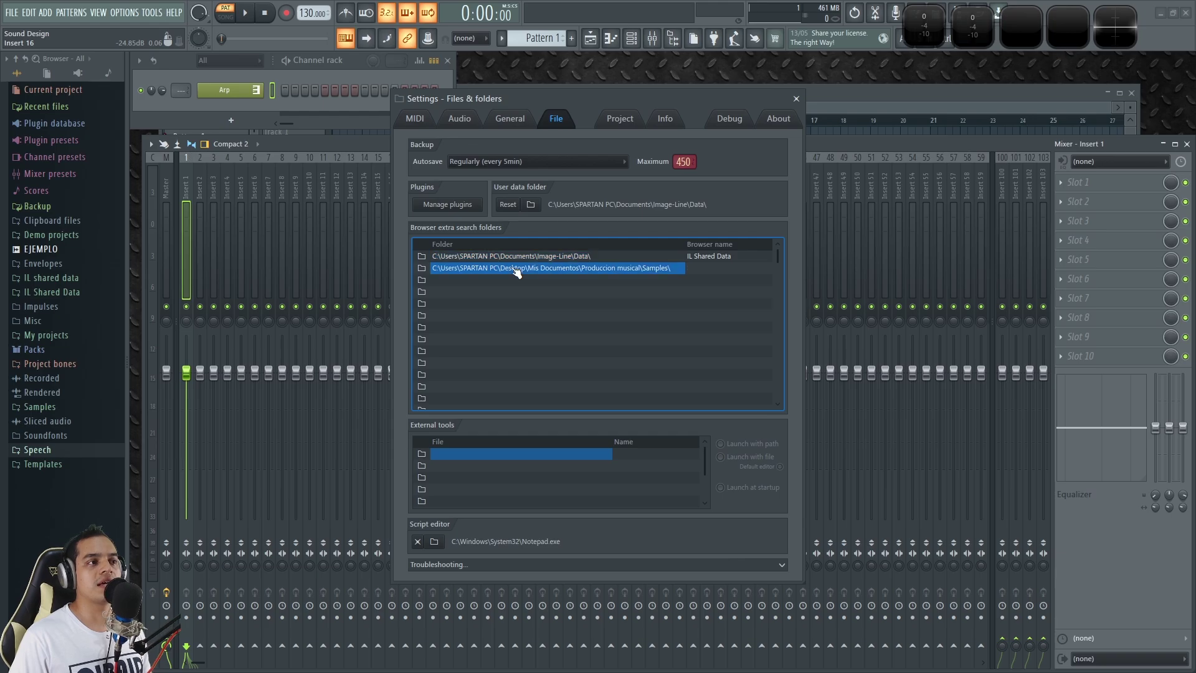
left_click(517, 260)
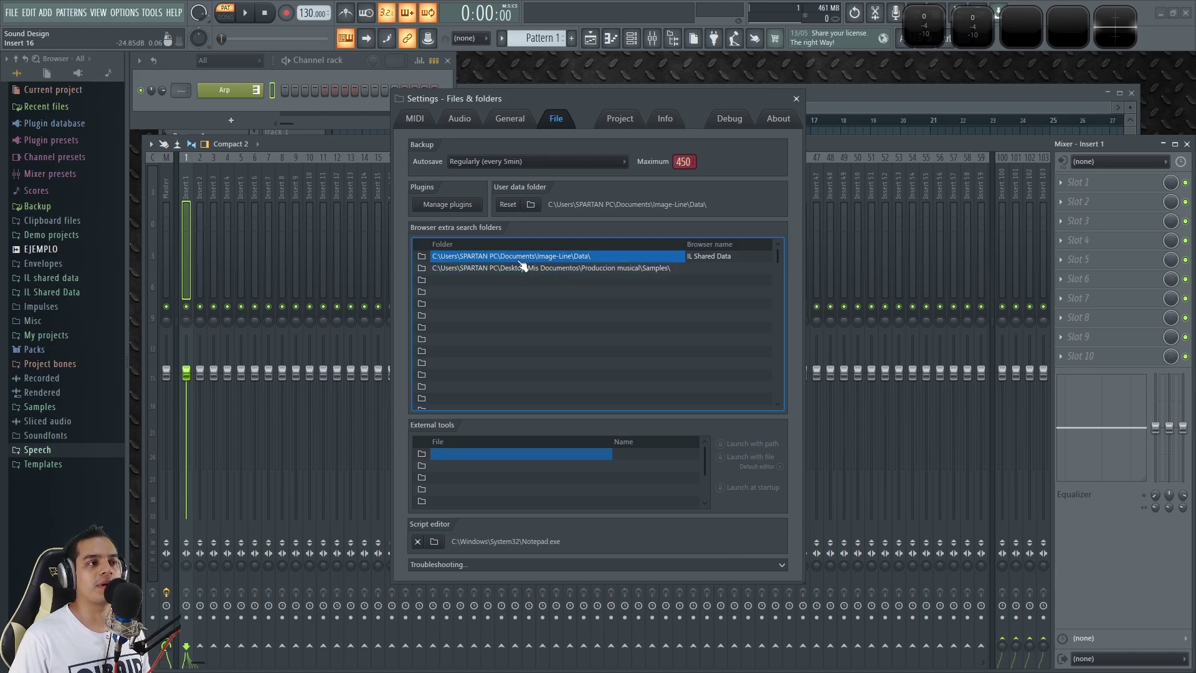
left_click(528, 269)
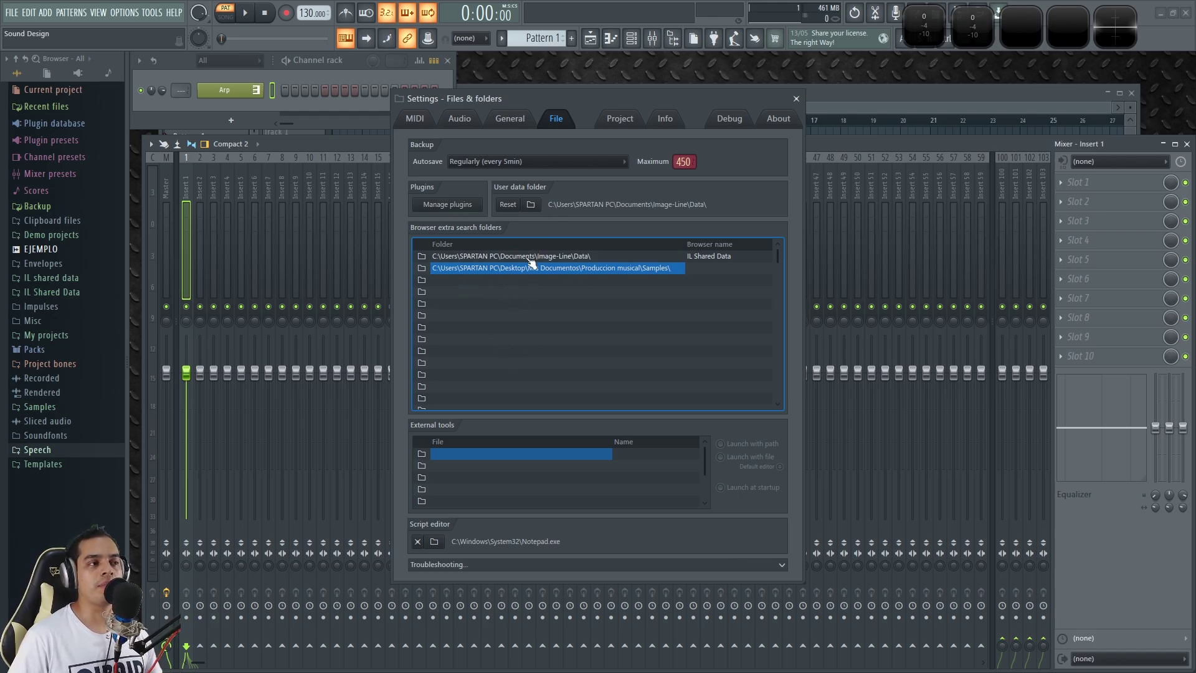
left_click(497, 281)
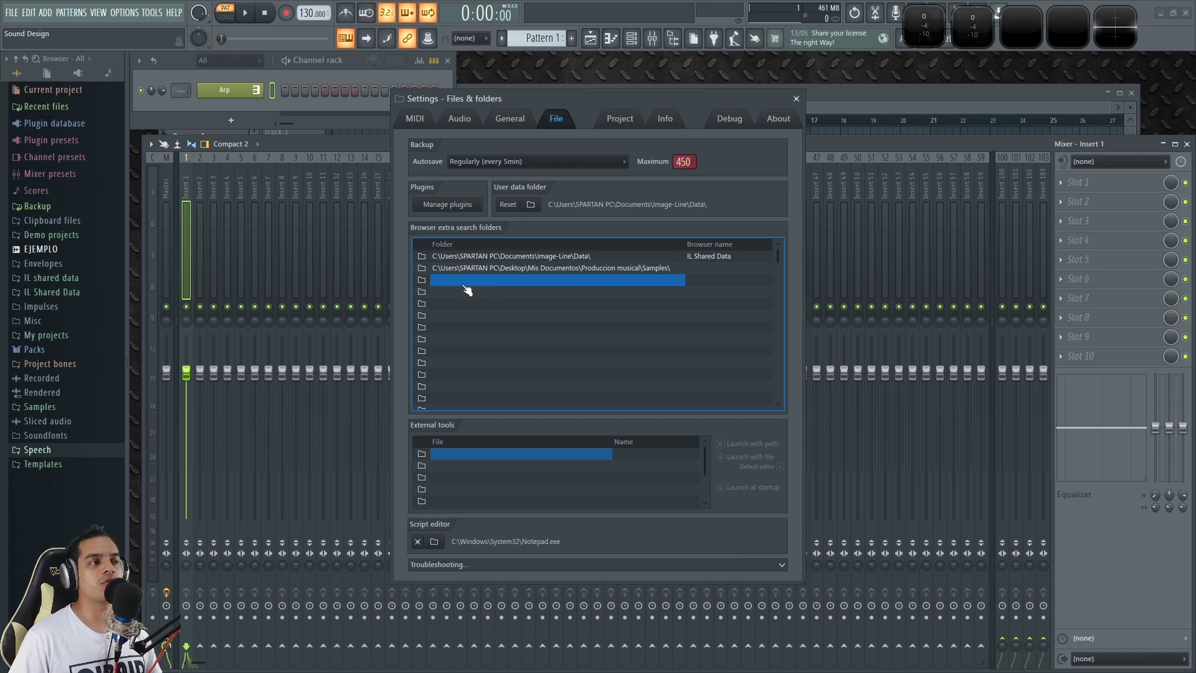
left_click(424, 279)
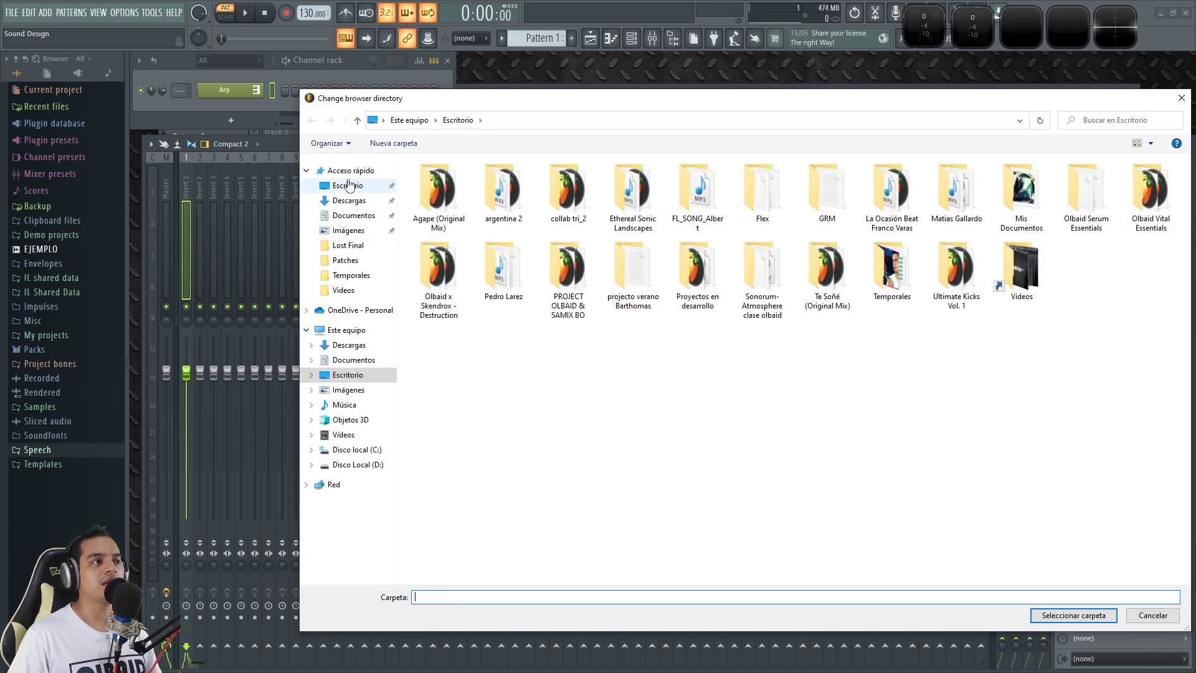
left_click(348, 185)
left_click(960, 274)
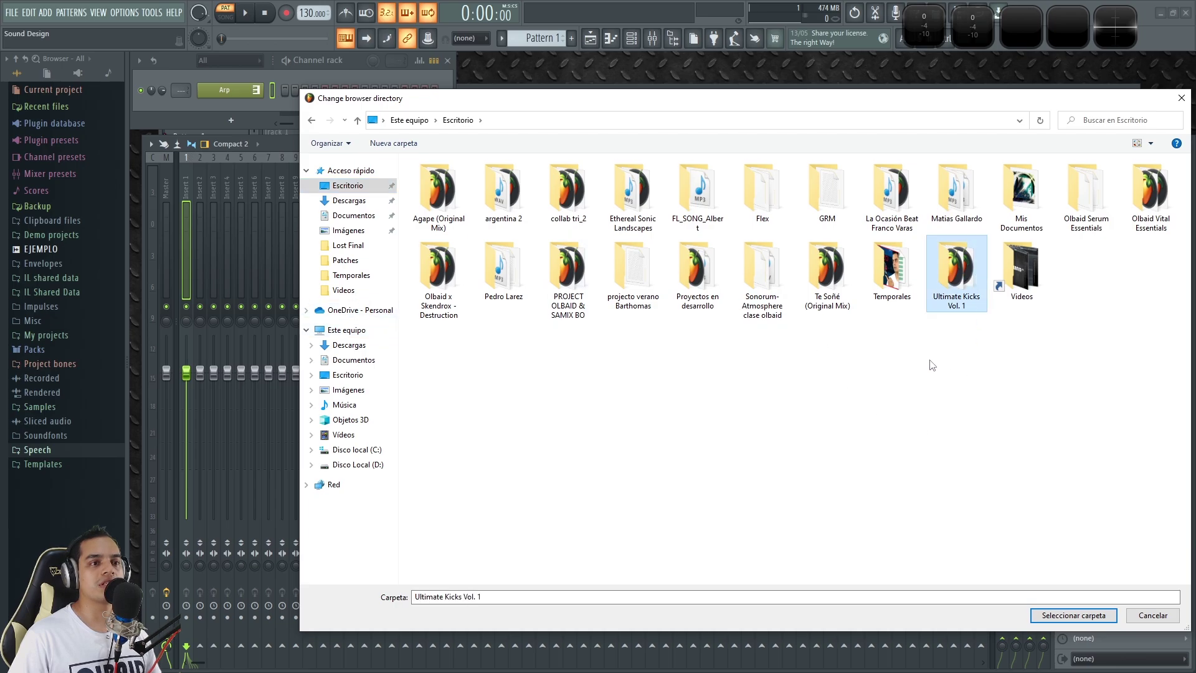
left_click(1081, 616)
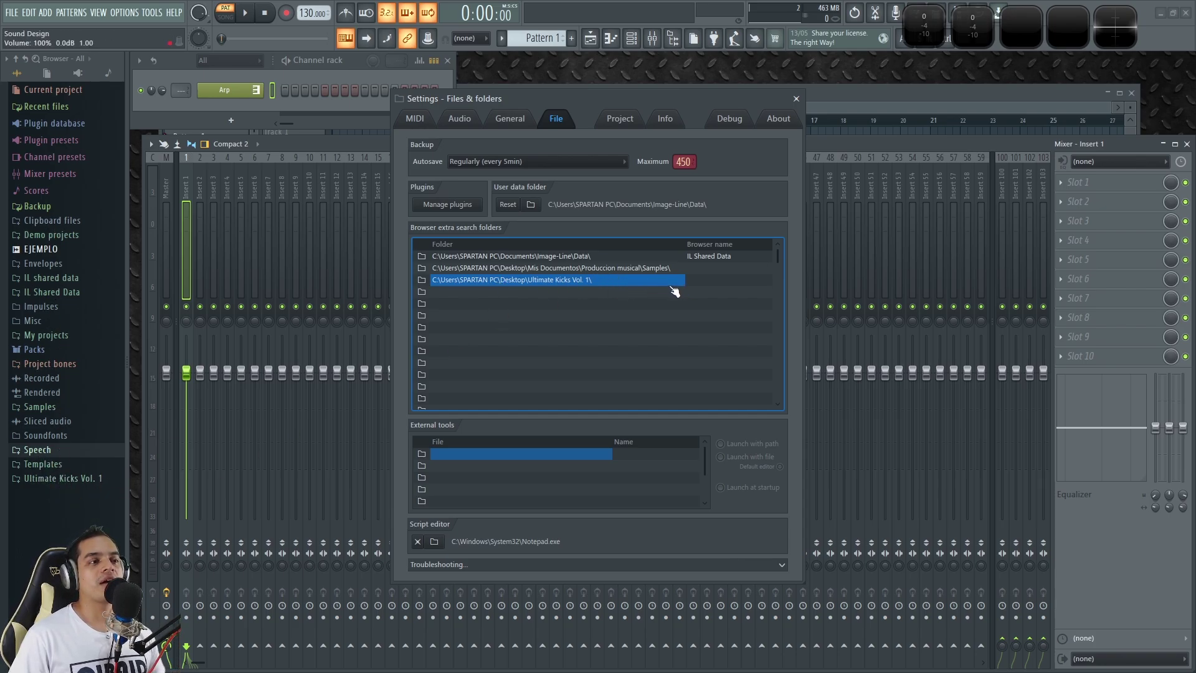
Give the Ultimate Kicks Vol. 1 search folder the browser name Kicks Olbaid and refresh the browser's folder structure
left_click(725, 284)
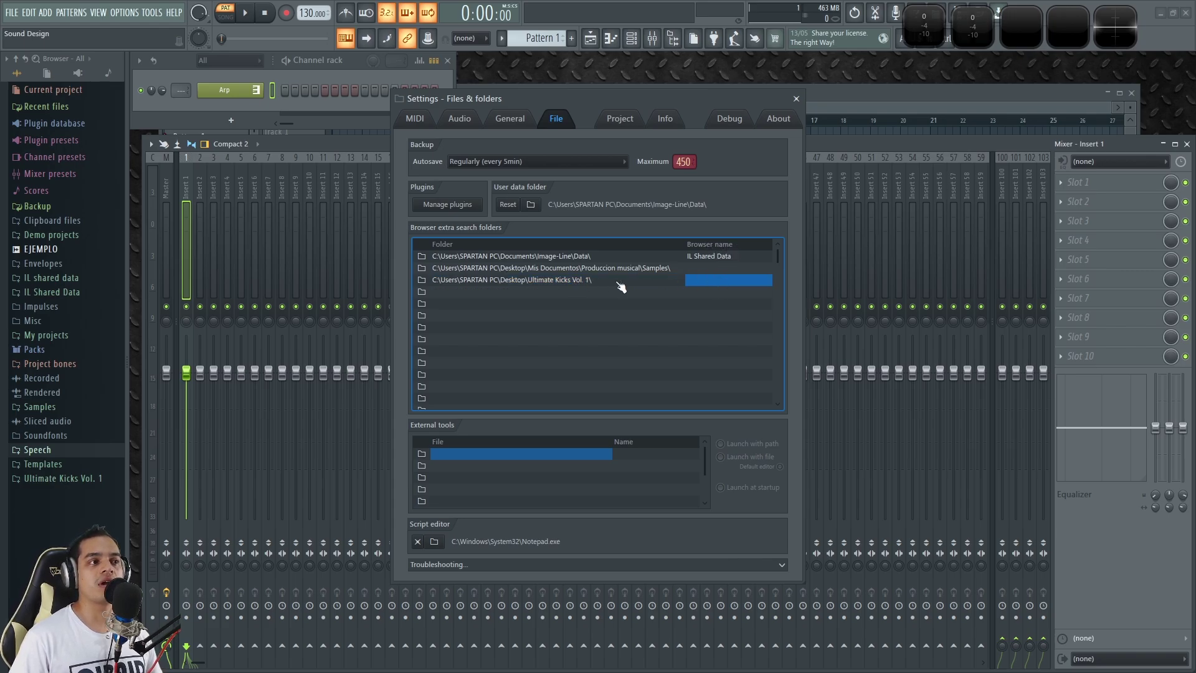
left_click(724, 282)
type("Kicks Olbaid")
key("Return")
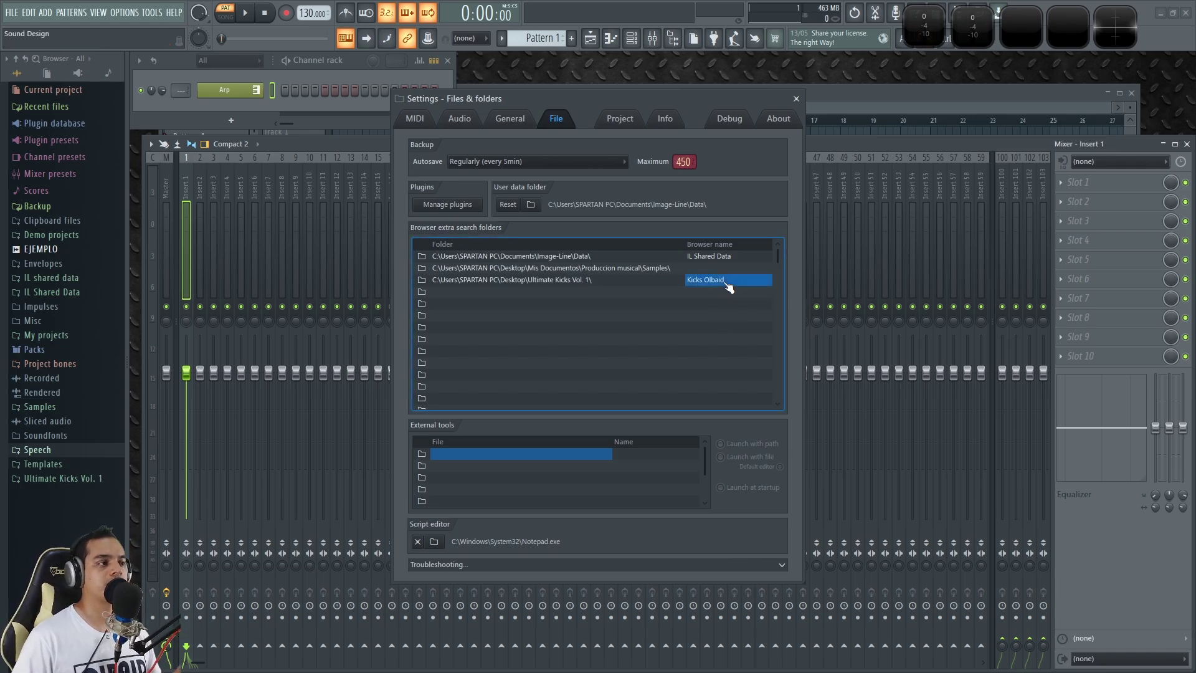
left_click(710, 327)
left_click(521, 340)
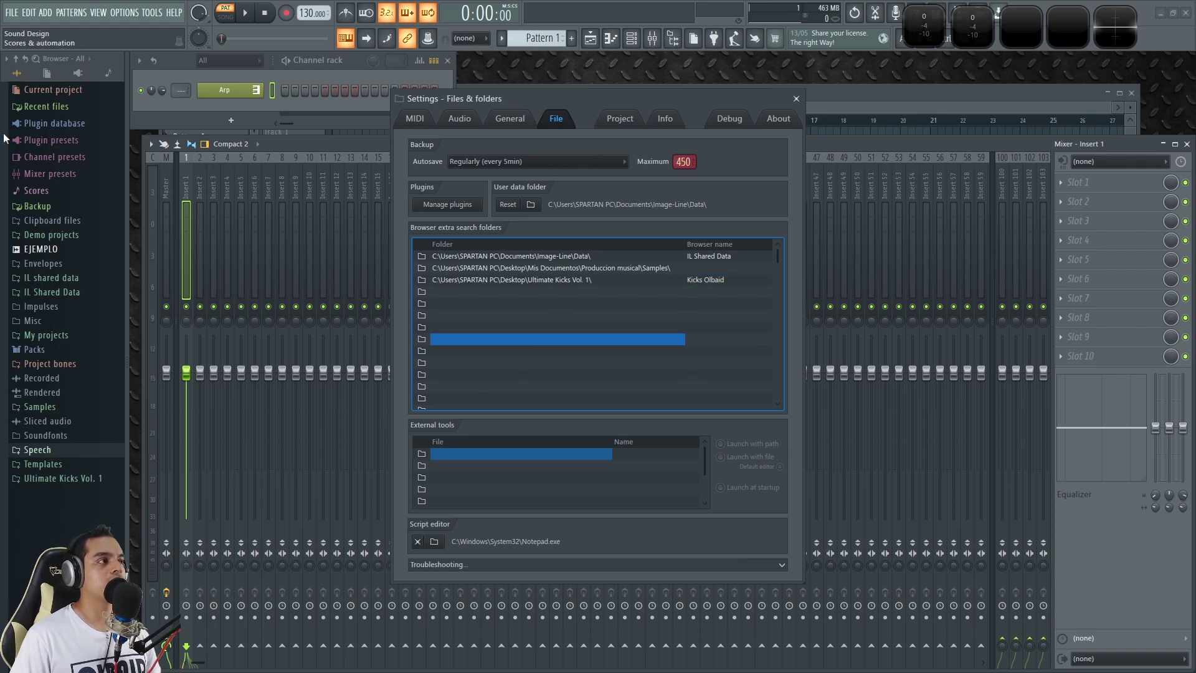
left_click(26, 59)
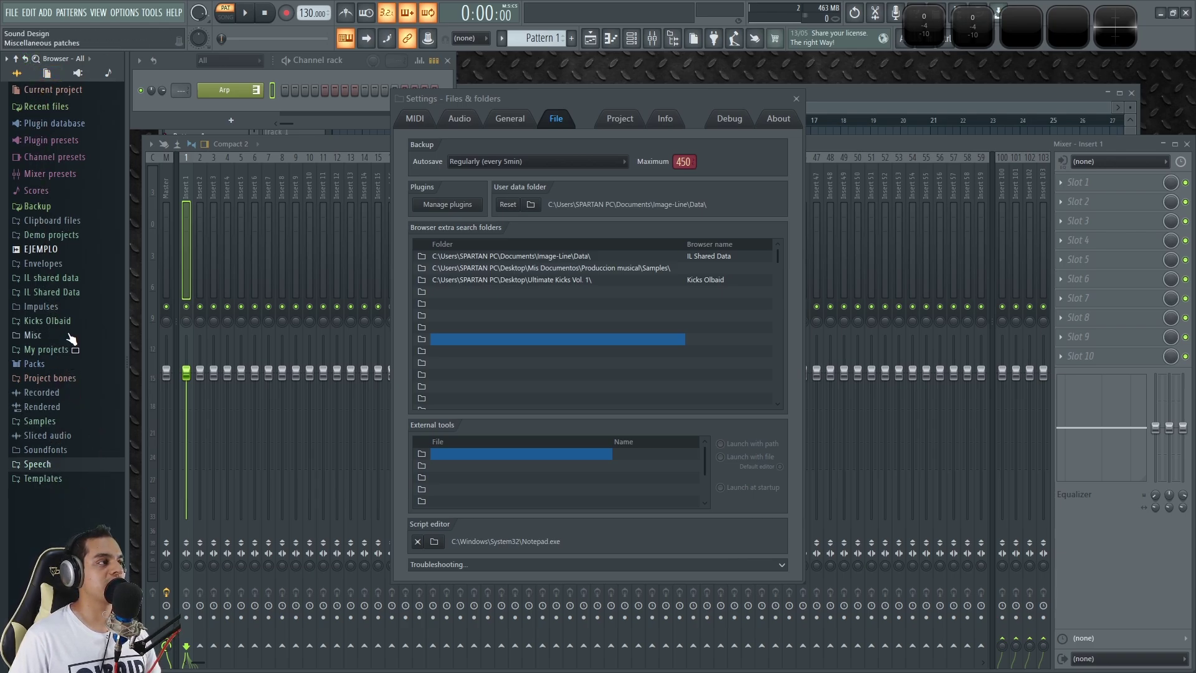
Put a 1 before the kick folder's browser name so that it reads 1 Kicks Olbaid
left_click(704, 284)
left_click(700, 282)
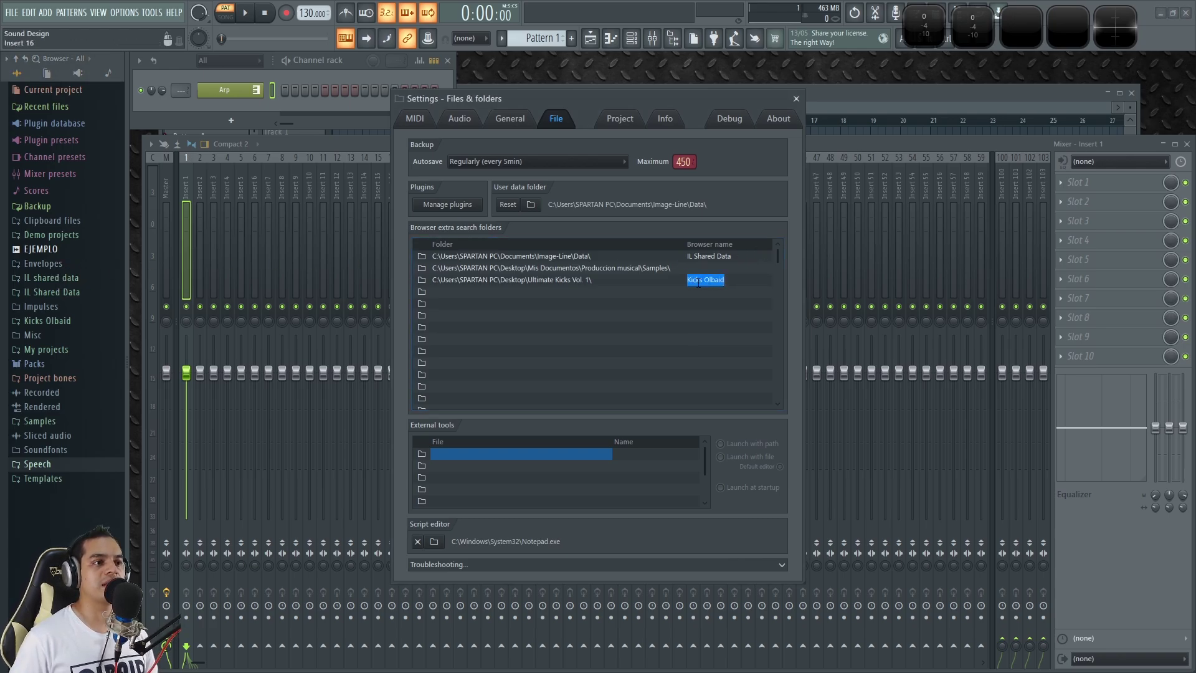
key("Left")
type("1")
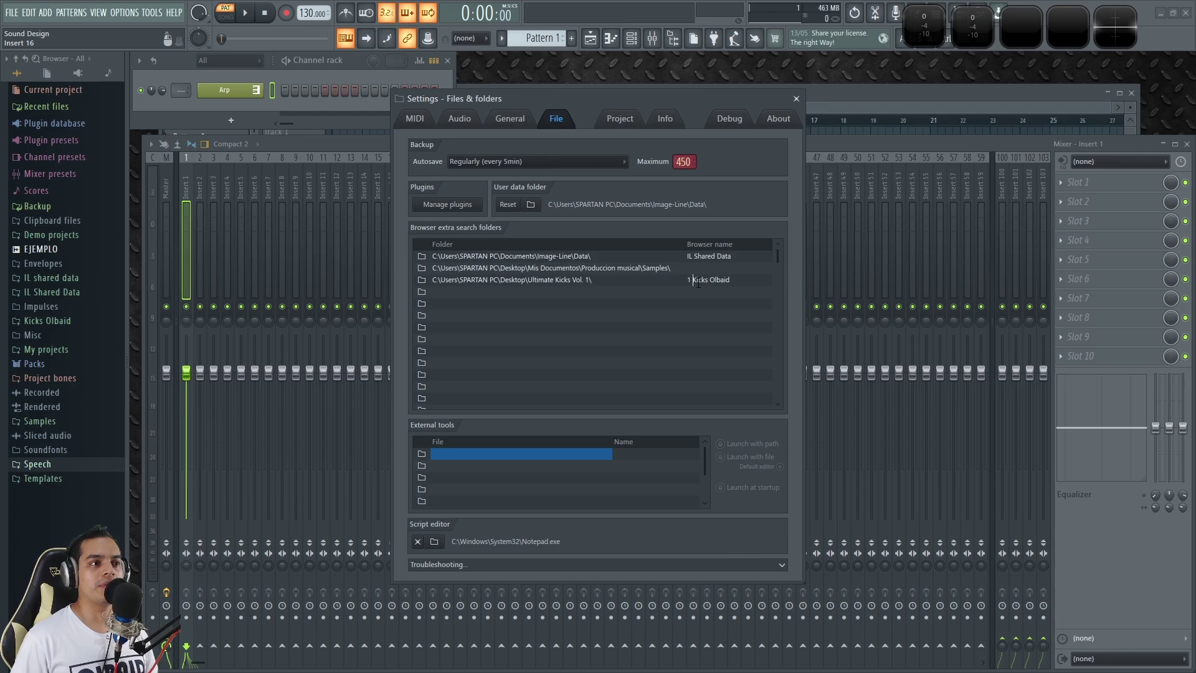
key("Return")
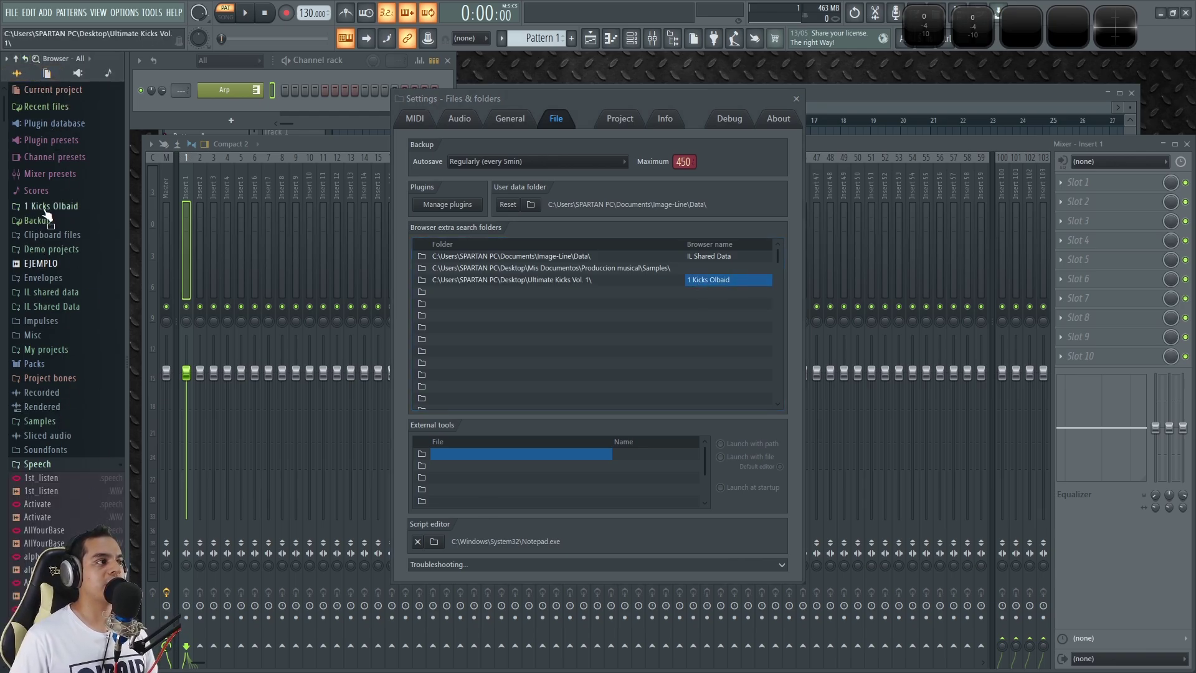
Examine the subfolders of 1 Kicks Olbaid in the browser and close the settings window
left_click(65, 207)
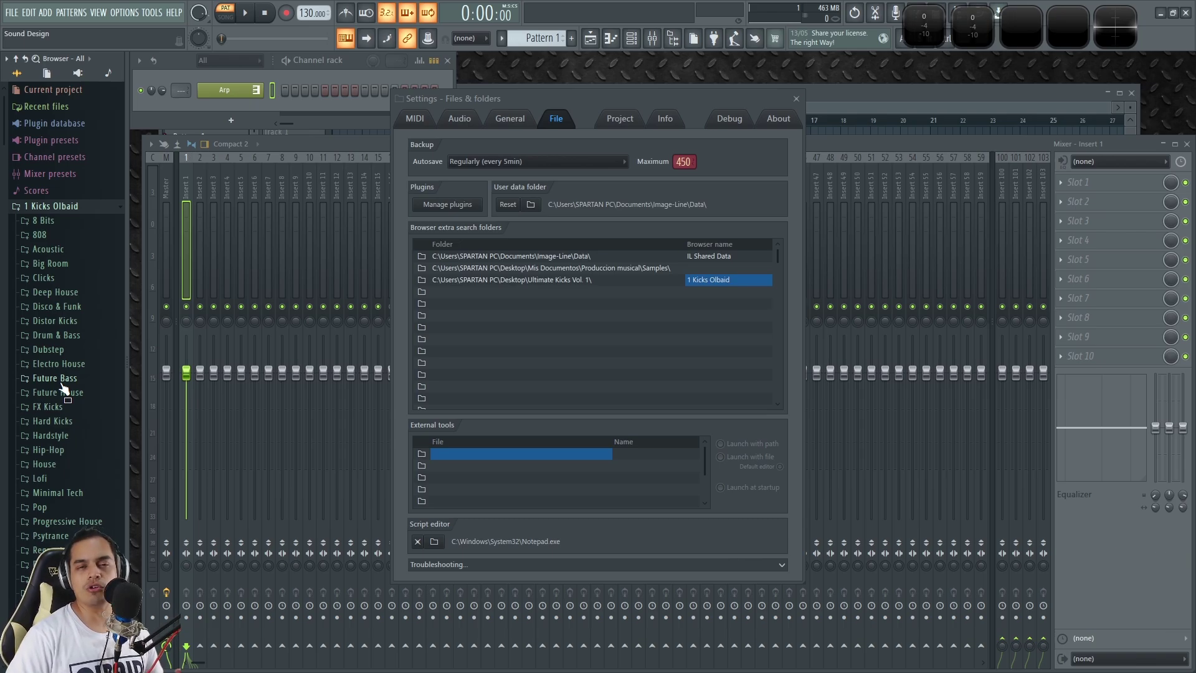
left_click(75, 206)
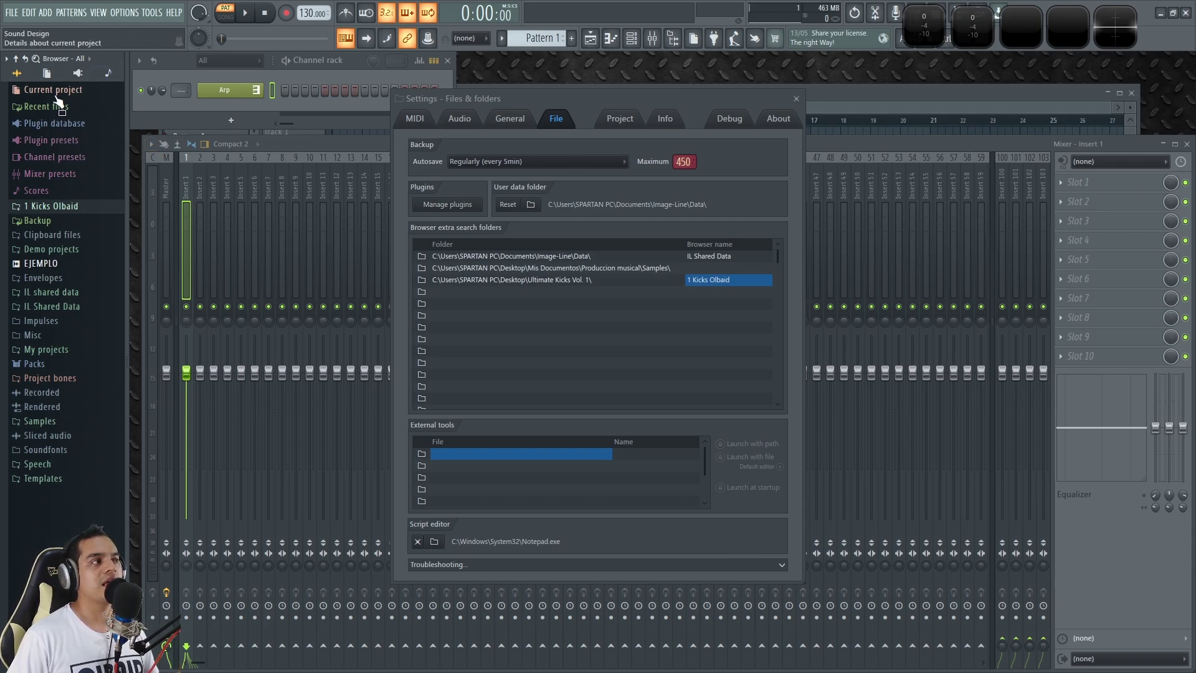
left_click(795, 99)
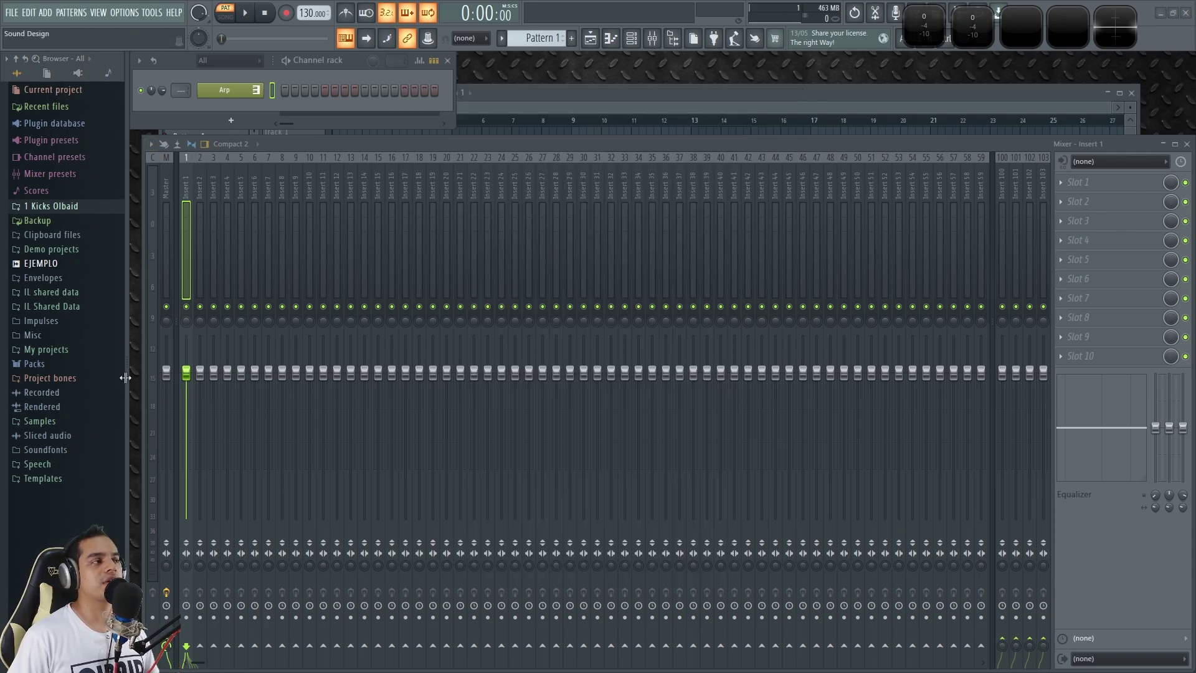
left_click(53, 206)
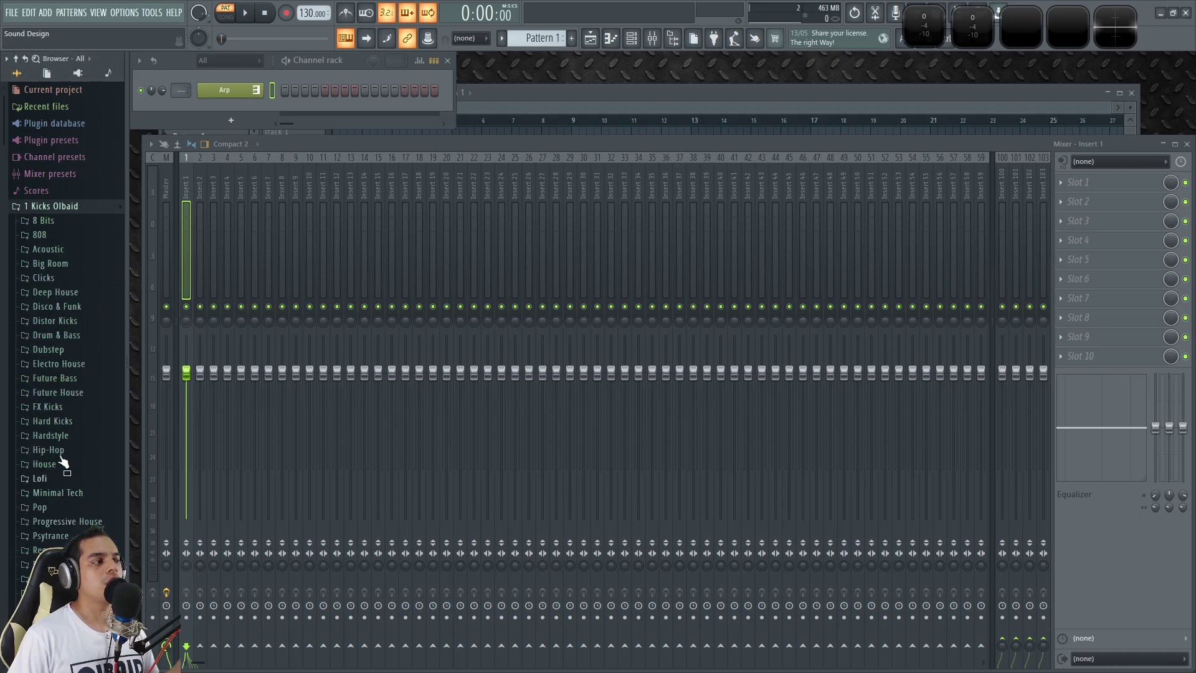
left_click(63, 207)
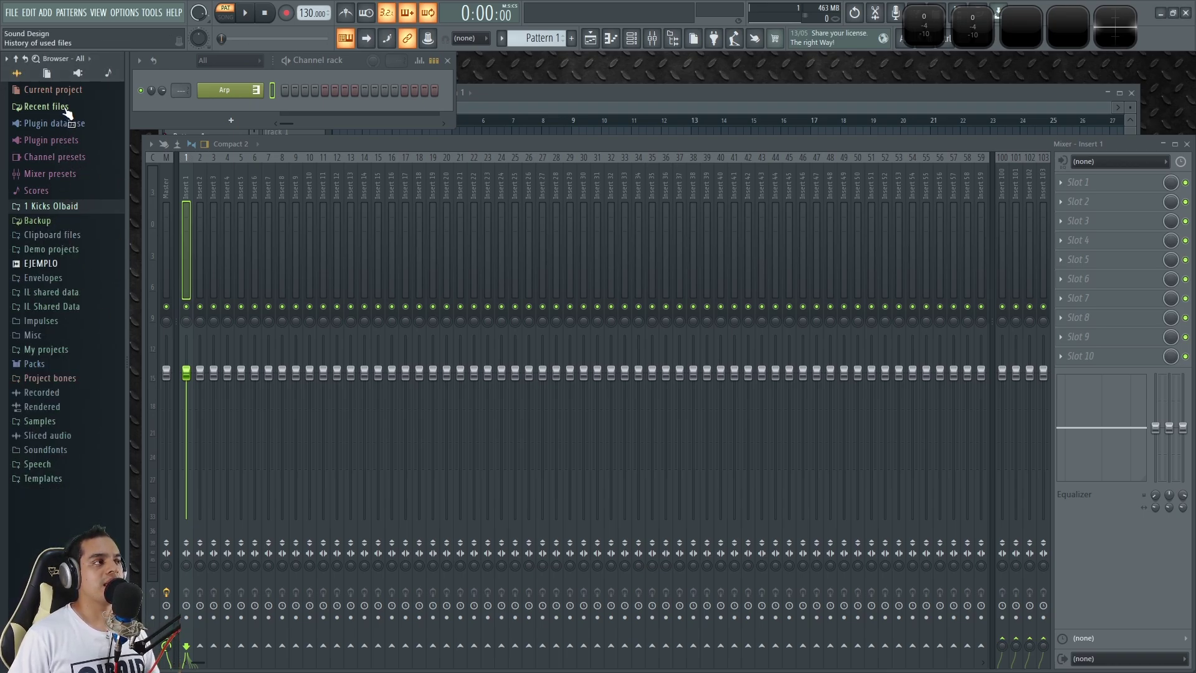
Compare the Olbaid browser snapshot with All, and inspect its EJEMPLO, Packs and Samples folders
left_click(107, 73)
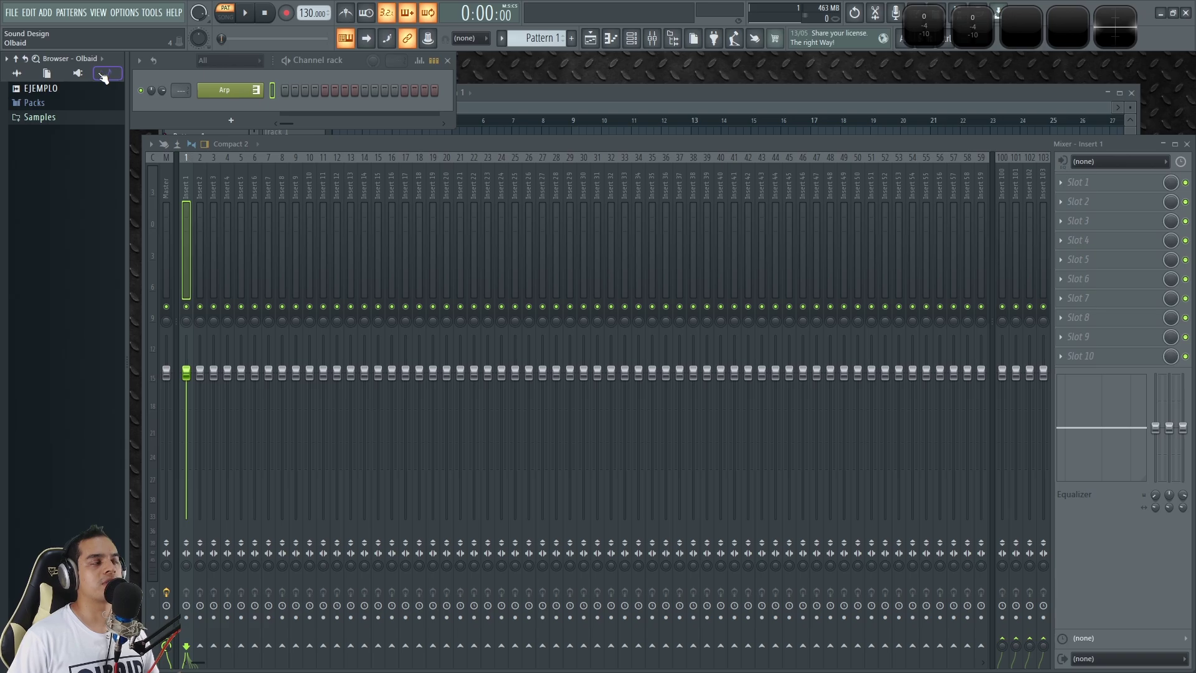
left_click(15, 74)
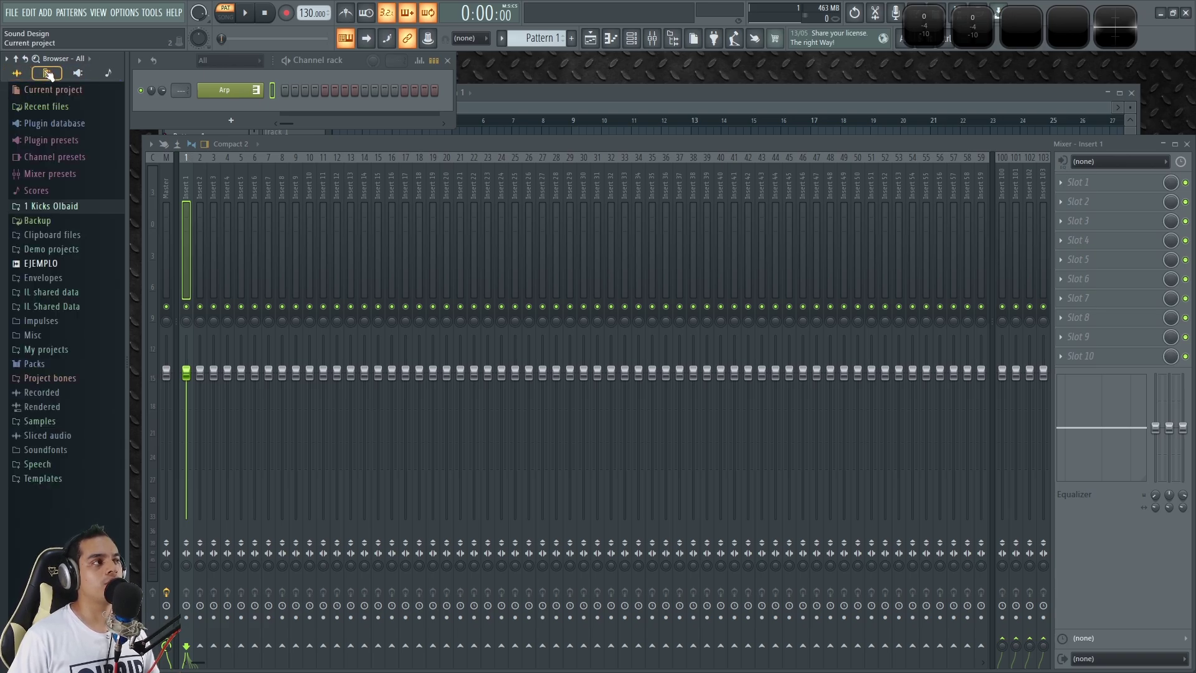
left_click(115, 76)
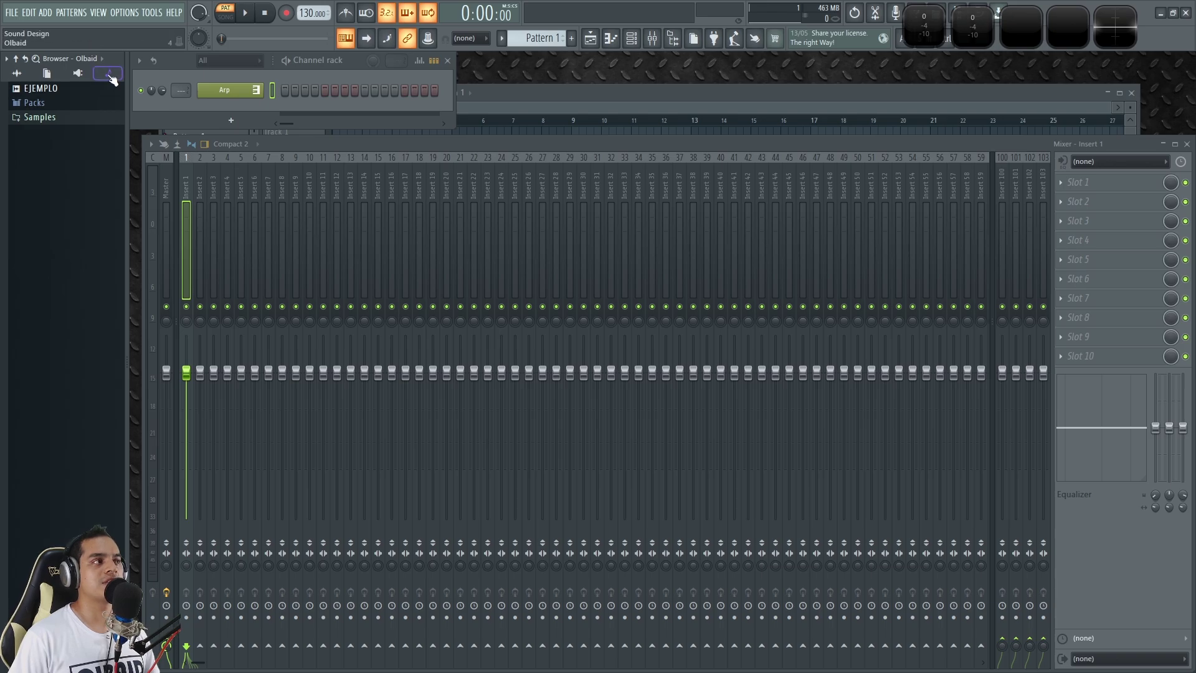
left_click(42, 91)
left_click(42, 91)
left_click(41, 104)
left_click(41, 105)
left_click(45, 116)
left_click(42, 103)
left_click(44, 104)
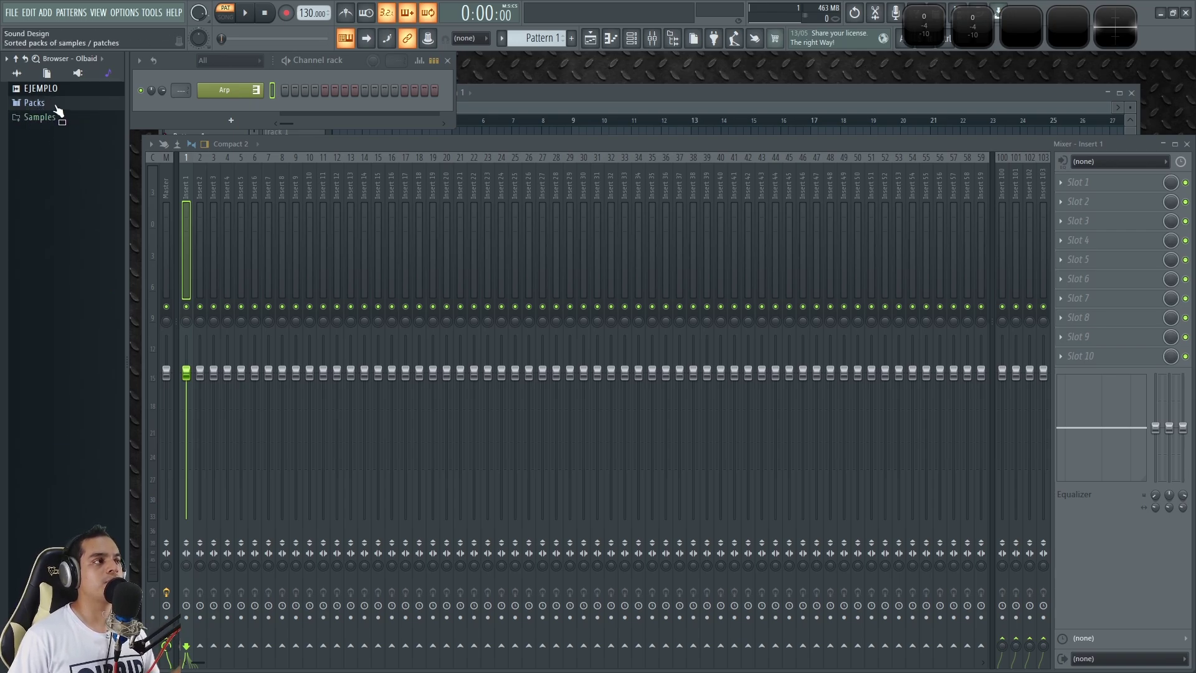
View the unused Snap 5 browser snapshot and return to the All snapshot
left_click(106, 60)
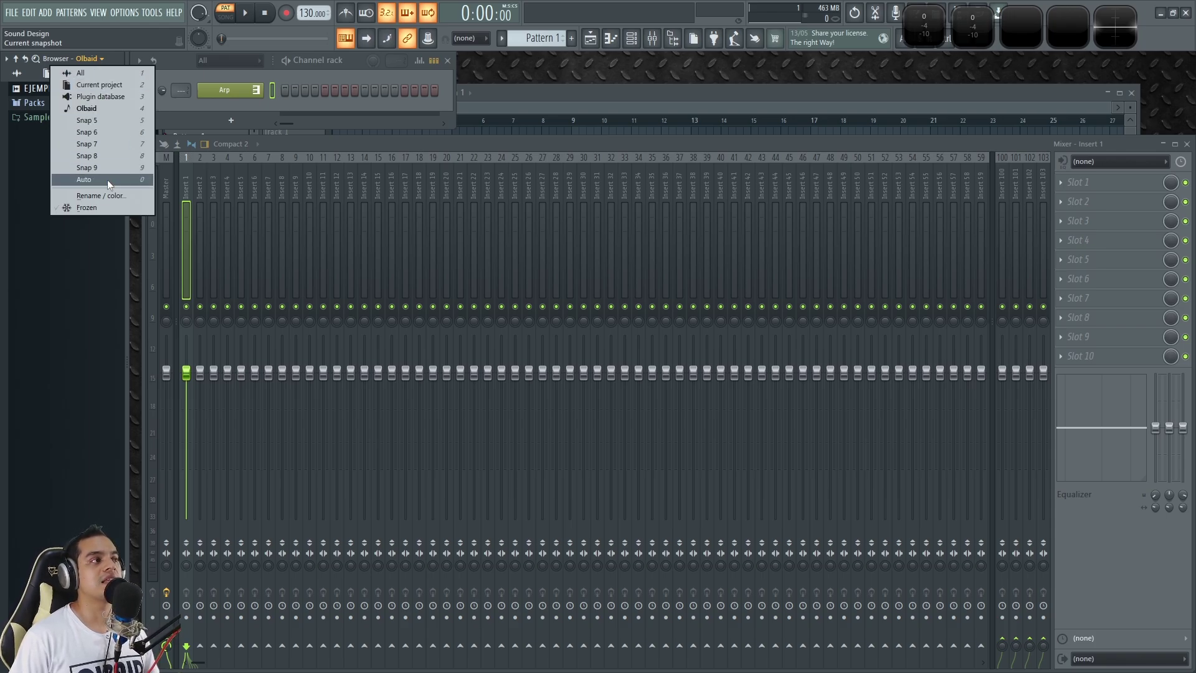
left_click(85, 120)
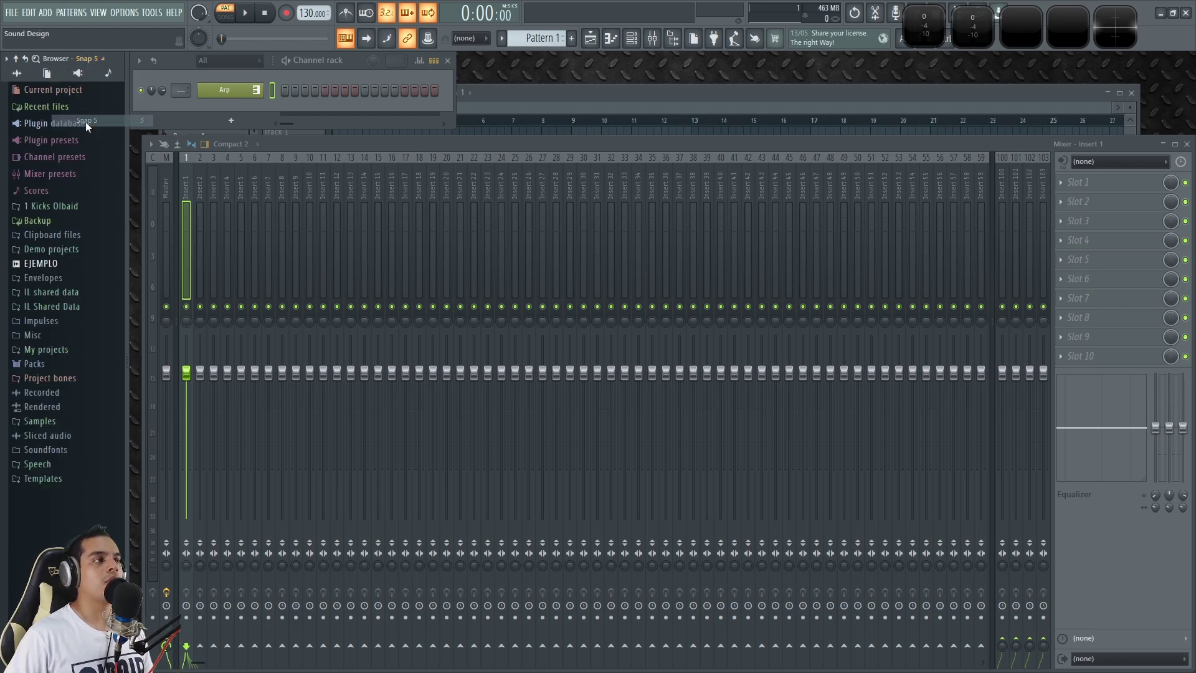
left_click(69, 58)
left_click(81, 69)
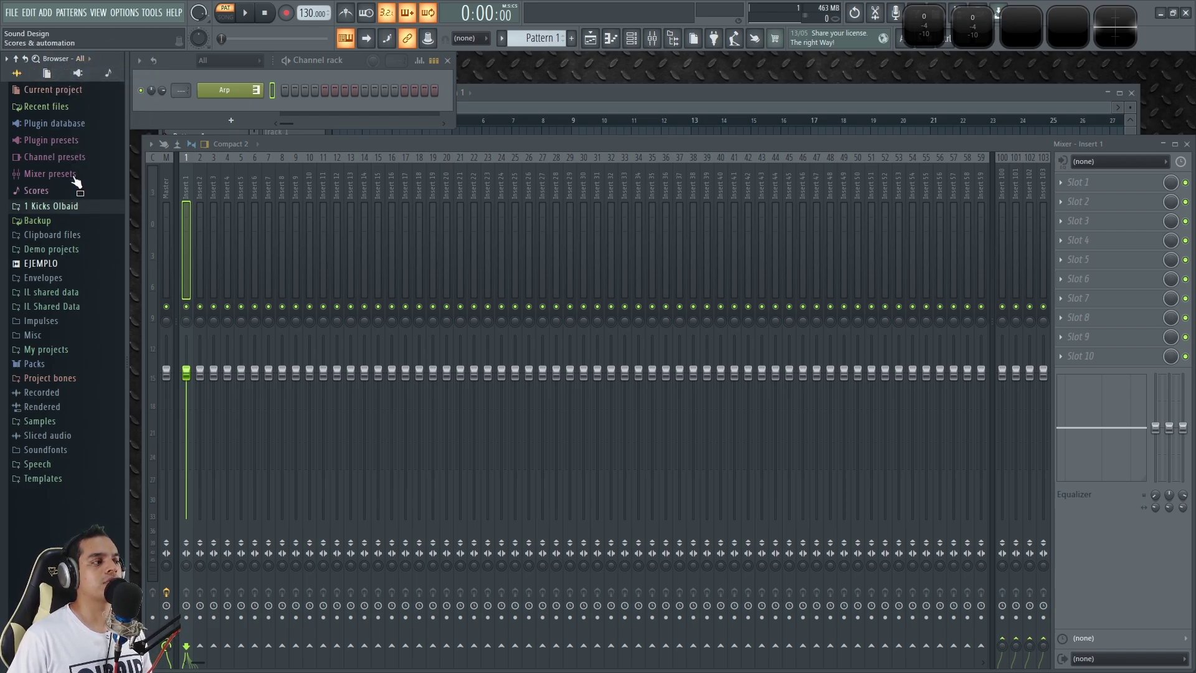
Switch the browser to the Snap 5 snapshot and expand the 1 Kicks Olbaid folder in it
left_click(83, 61)
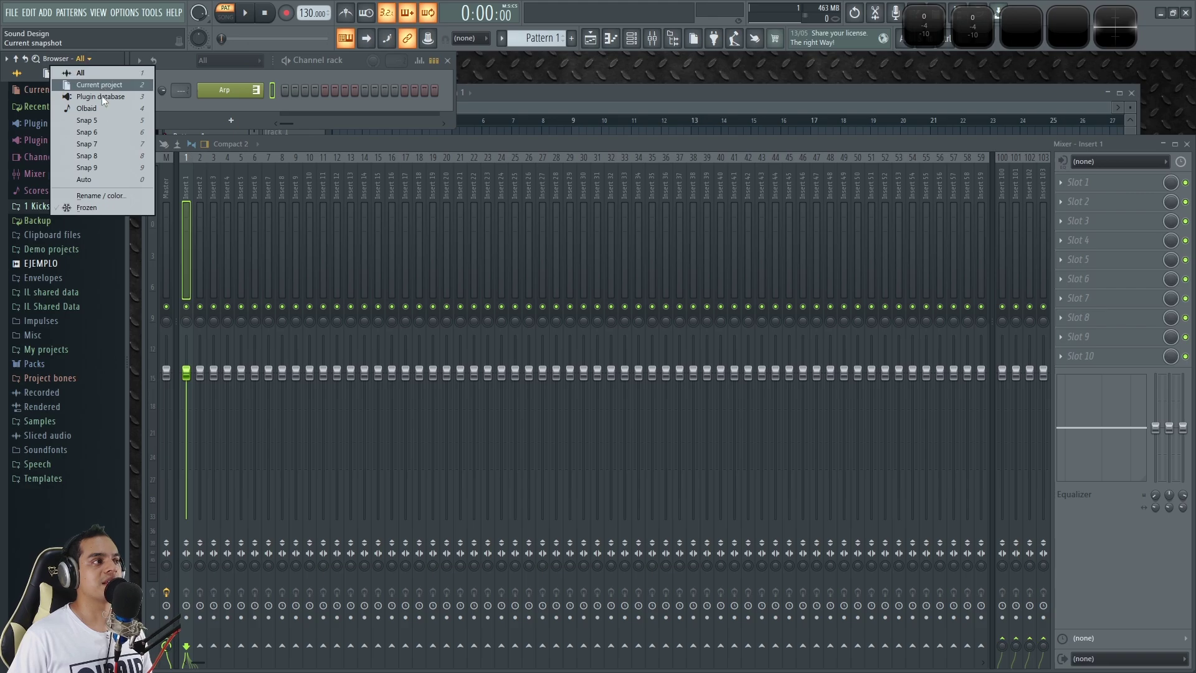
left_click(95, 118)
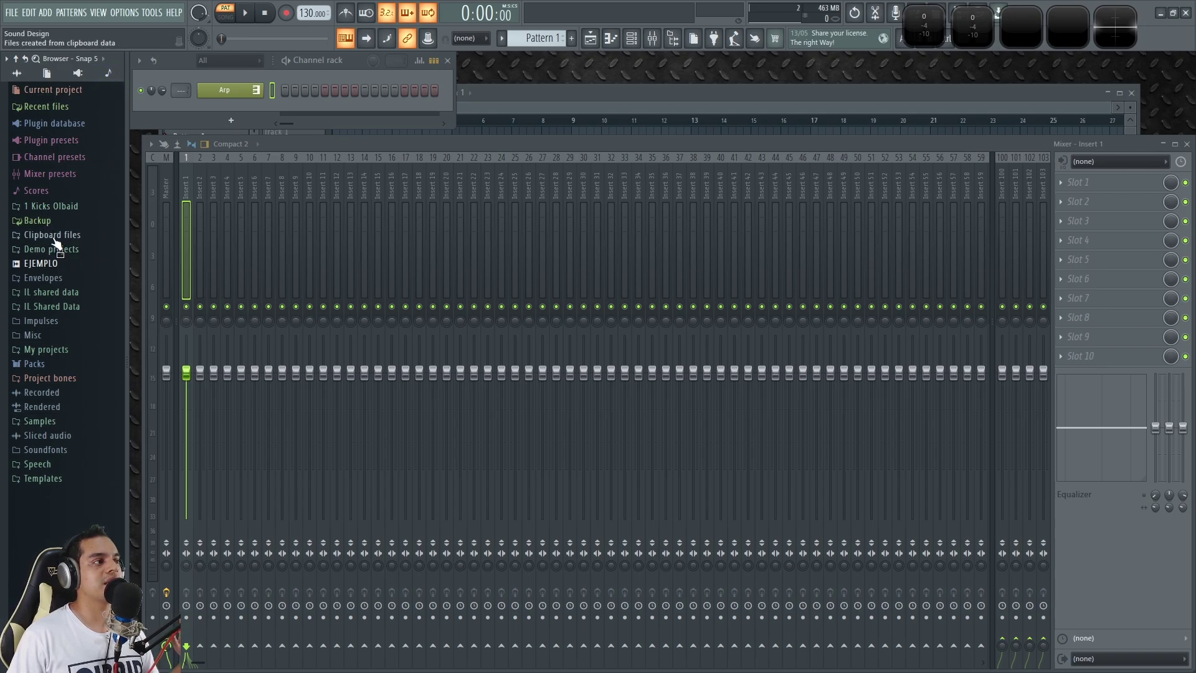
left_click(54, 206)
scroll(60, 212, "down", 5)
scroll(69, 215, "up", 5)
left_click(65, 208)
left_click(52, 207)
scroll(54, 211, "down", 5)
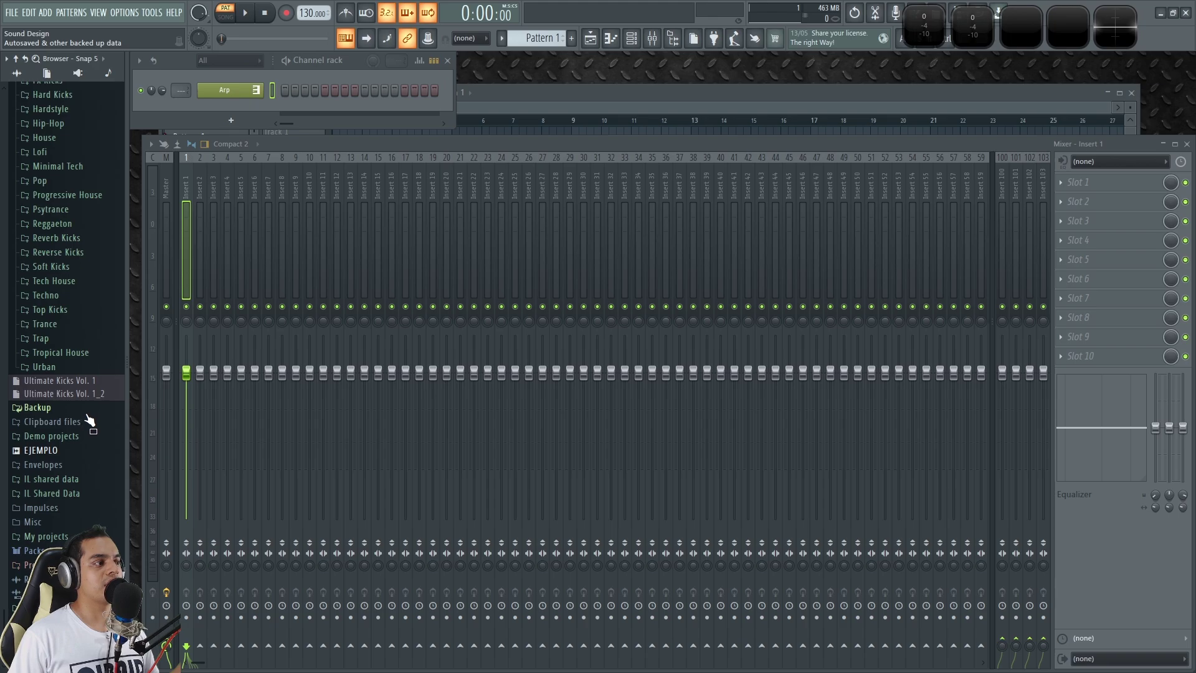
Expand the EJEMPLO, Misc, Packs and Samples folders in the Snap 5 browser snapshot
left_click(41, 450)
scroll(68, 436, "down", 1)
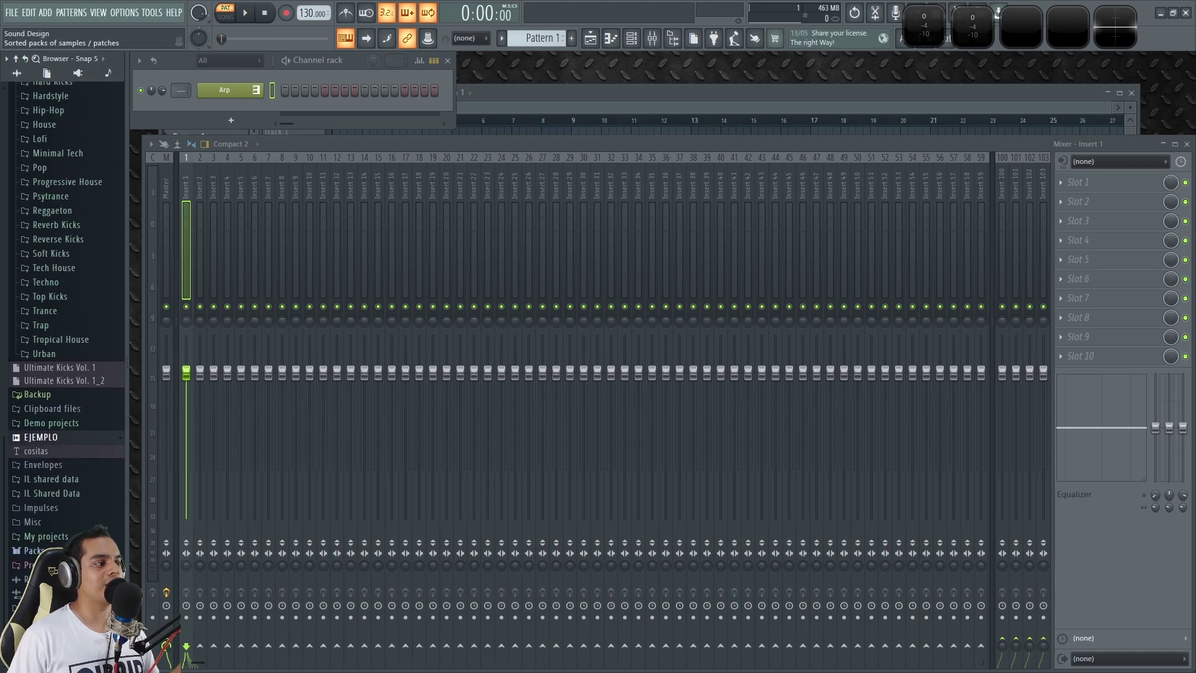
left_click(43, 550)
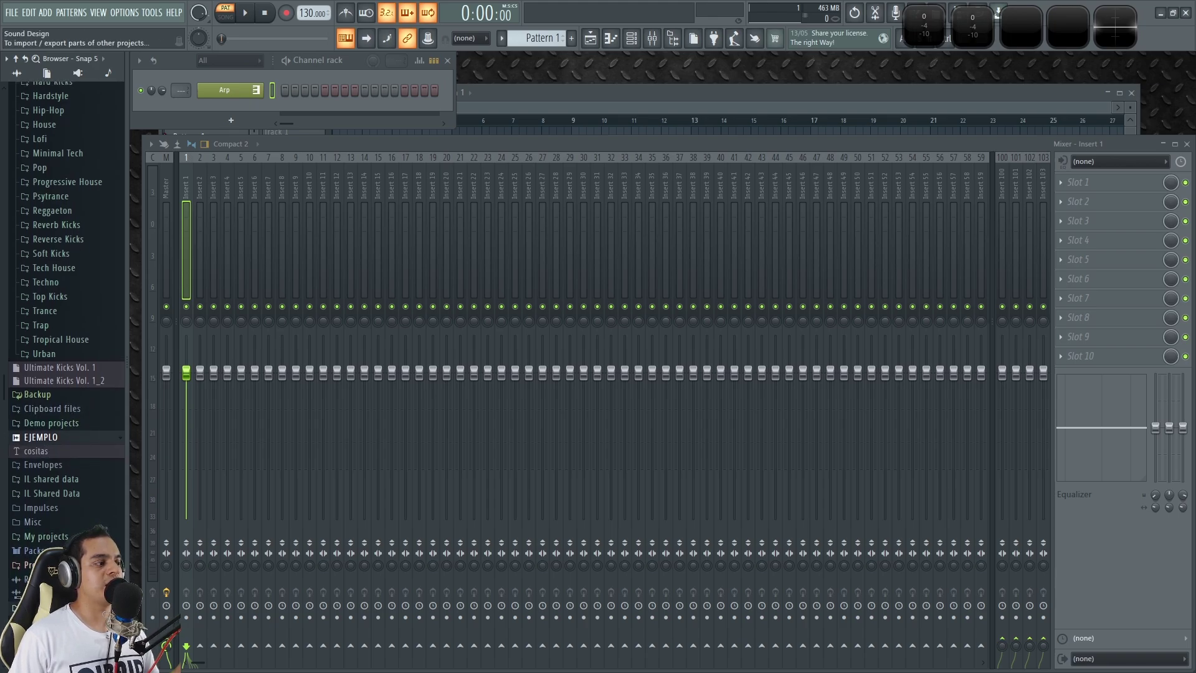
left_click(43, 525)
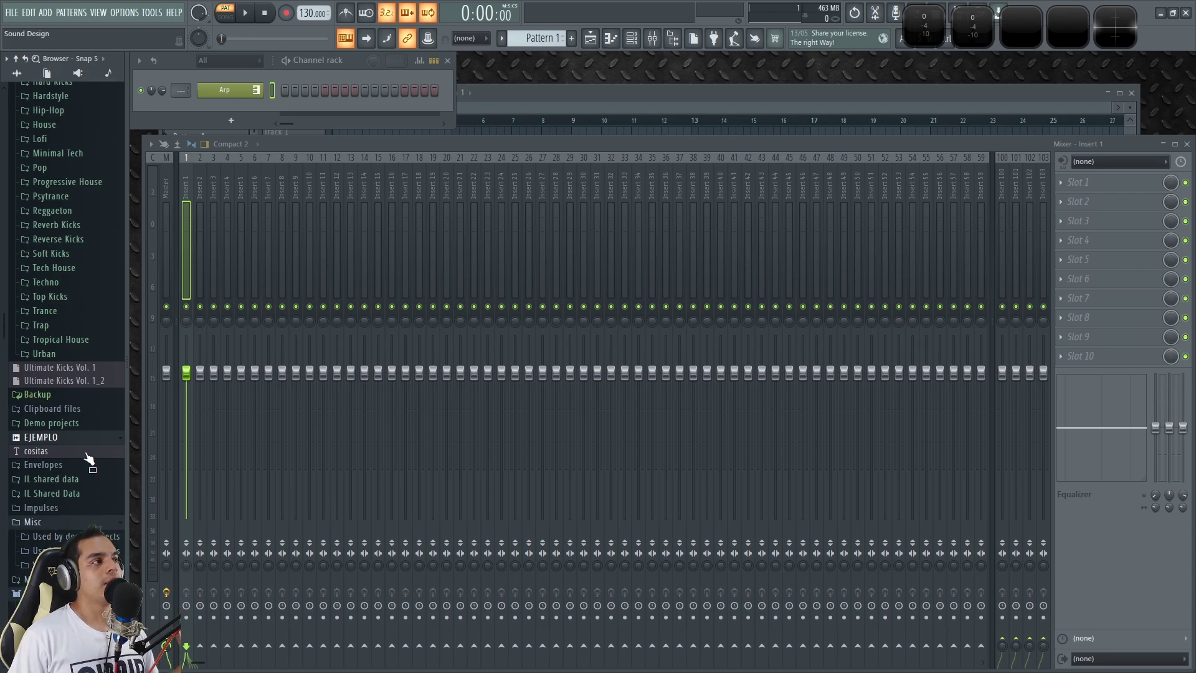
scroll(50, 207, "up", 8)
scroll(44, 249, "down", 15)
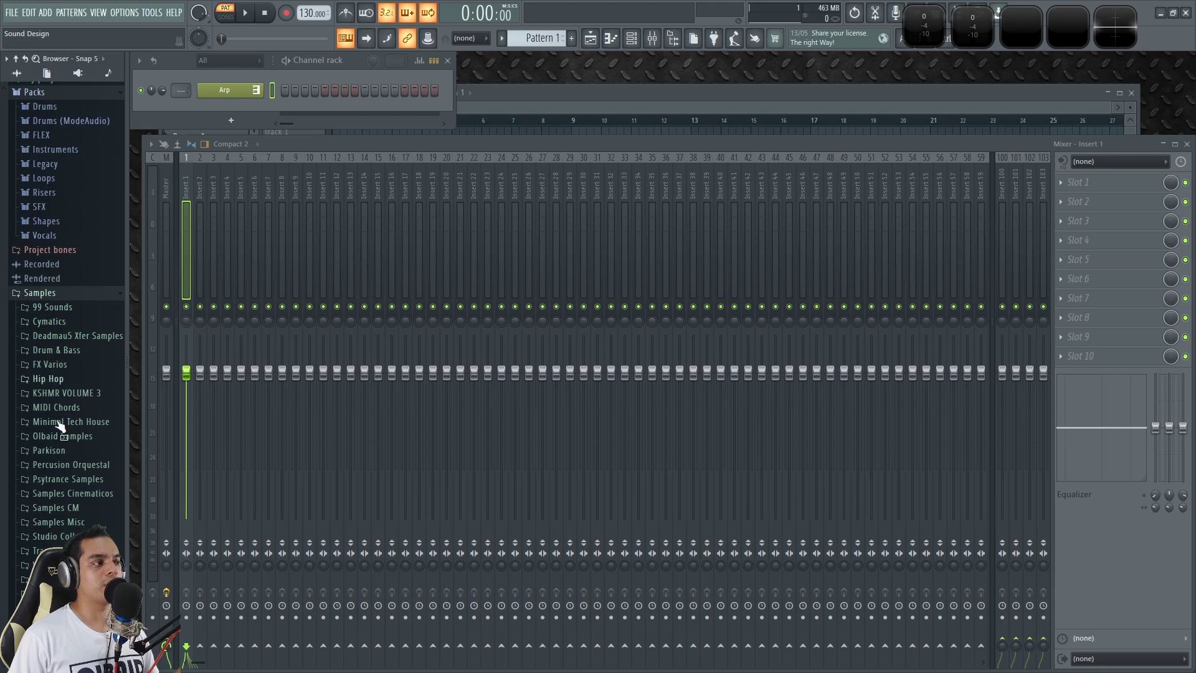
scroll(53, 434, "up", 10)
scroll(53, 434, "up", 6)
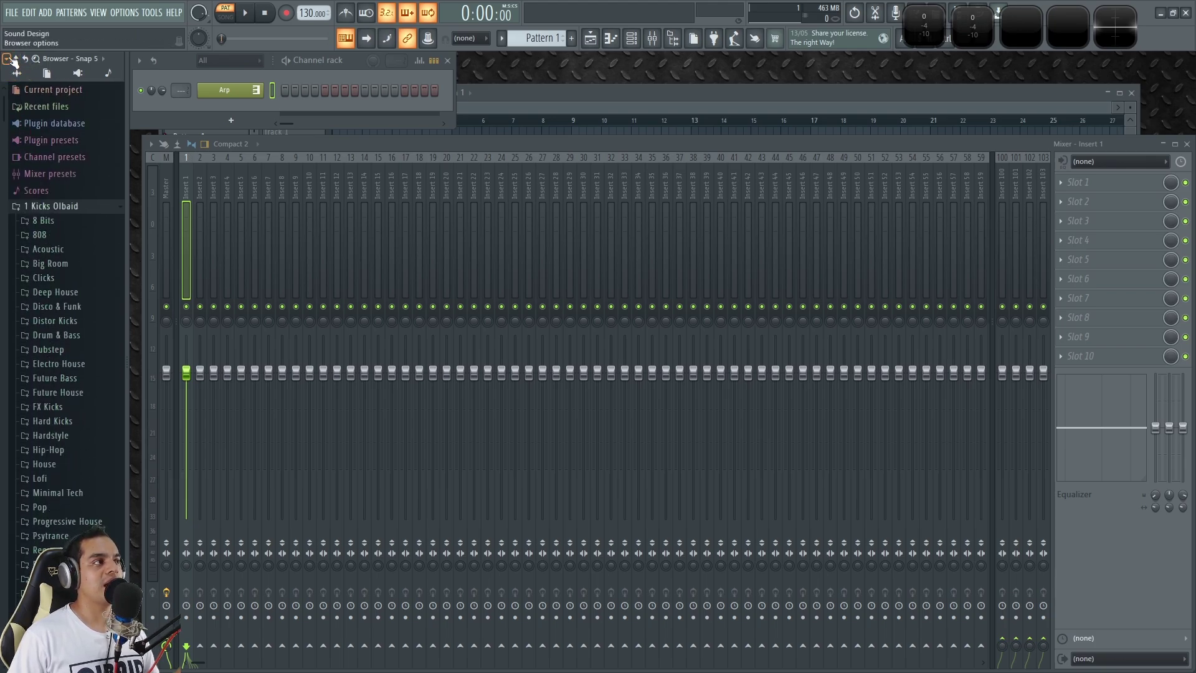
Limit Snap 5 to show only opened folders, and collapse 1 Kicks Olbaid, EJEMPLO, Misc, Packs and Samples
left_click(9, 60)
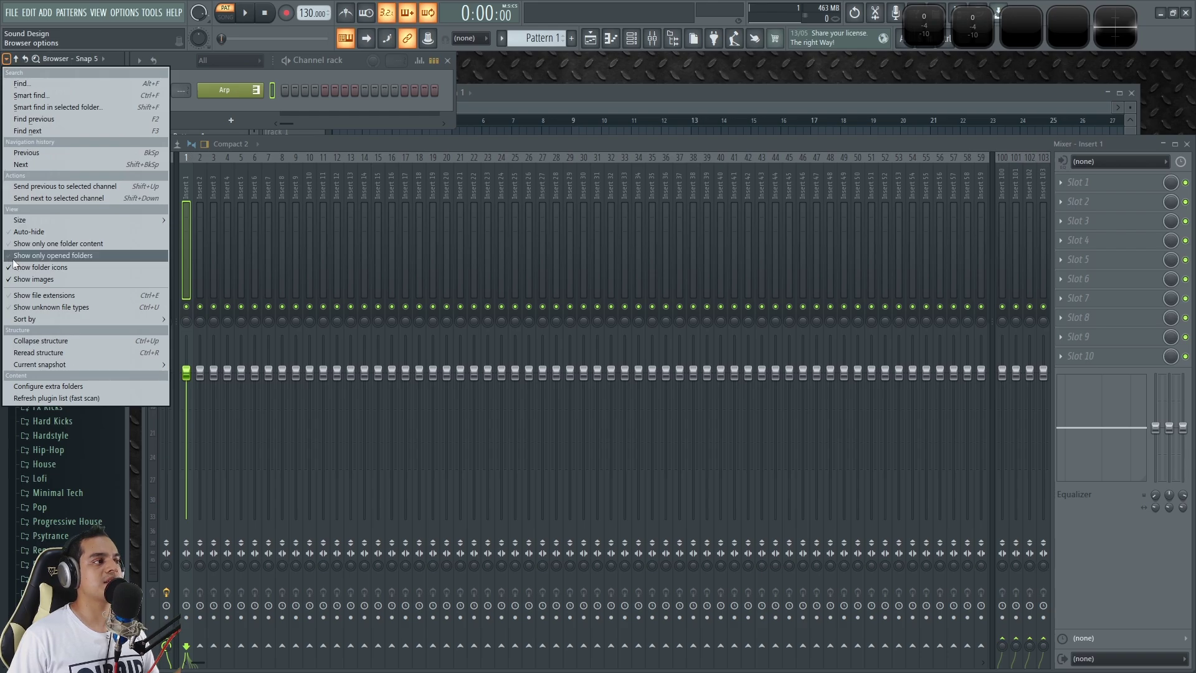
left_click(92, 256)
left_click(53, 94)
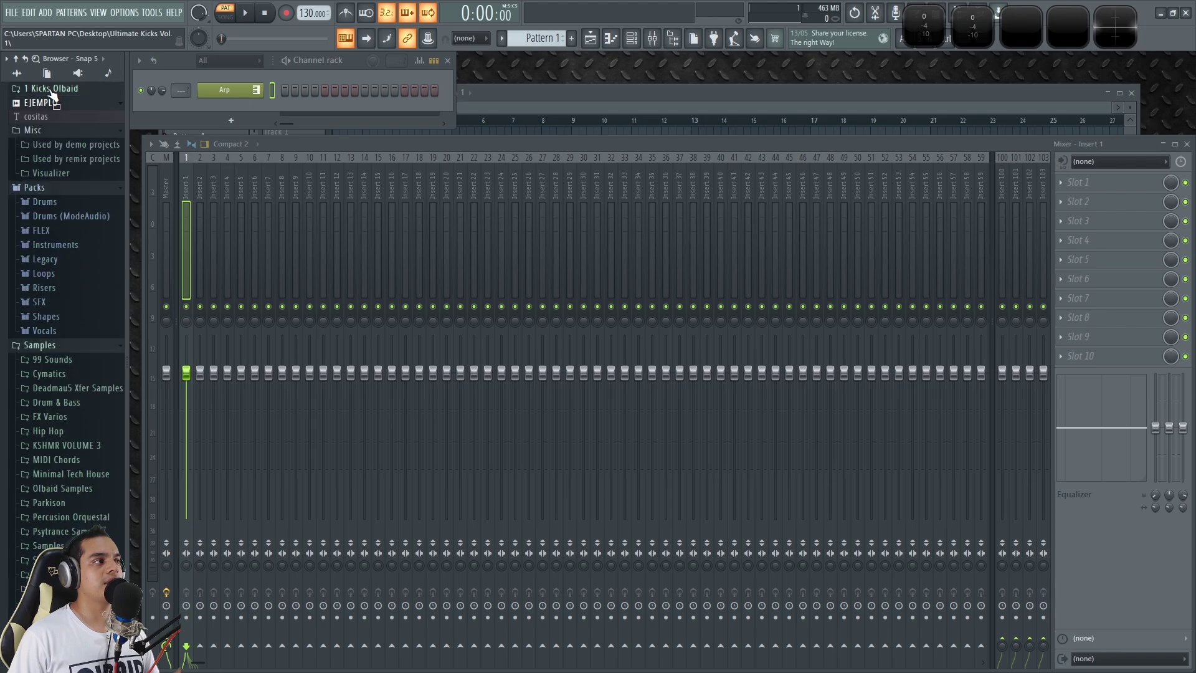
left_click(44, 106)
left_click(47, 119)
left_click(41, 132)
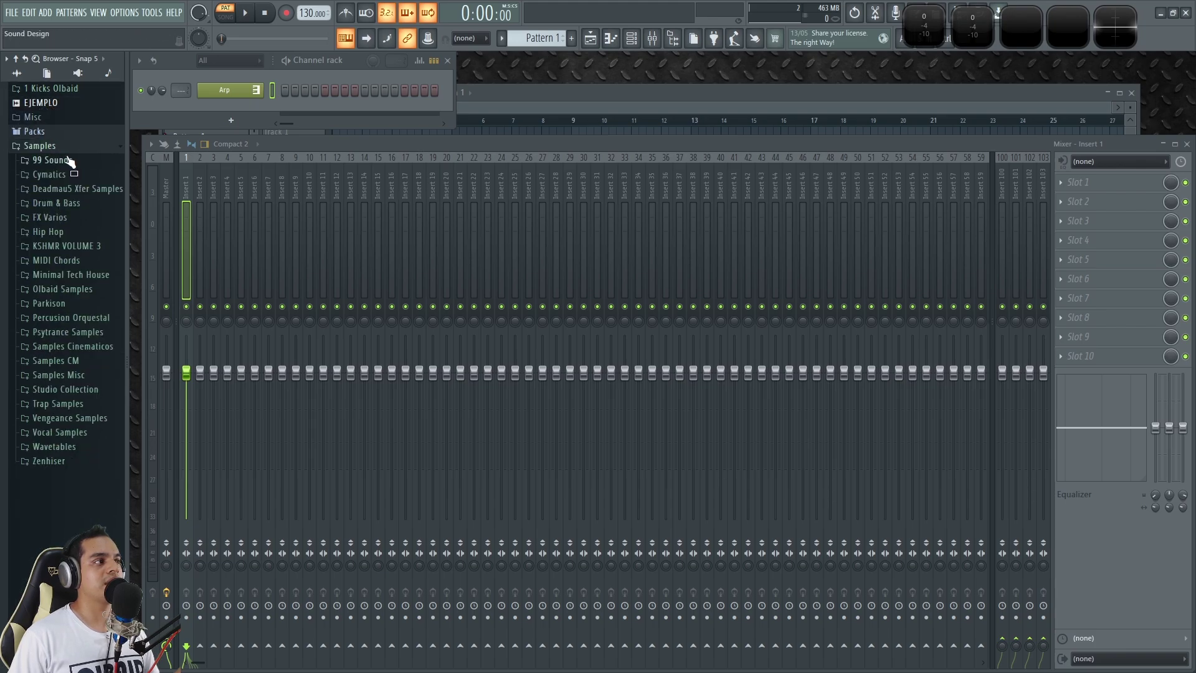
left_click(40, 146)
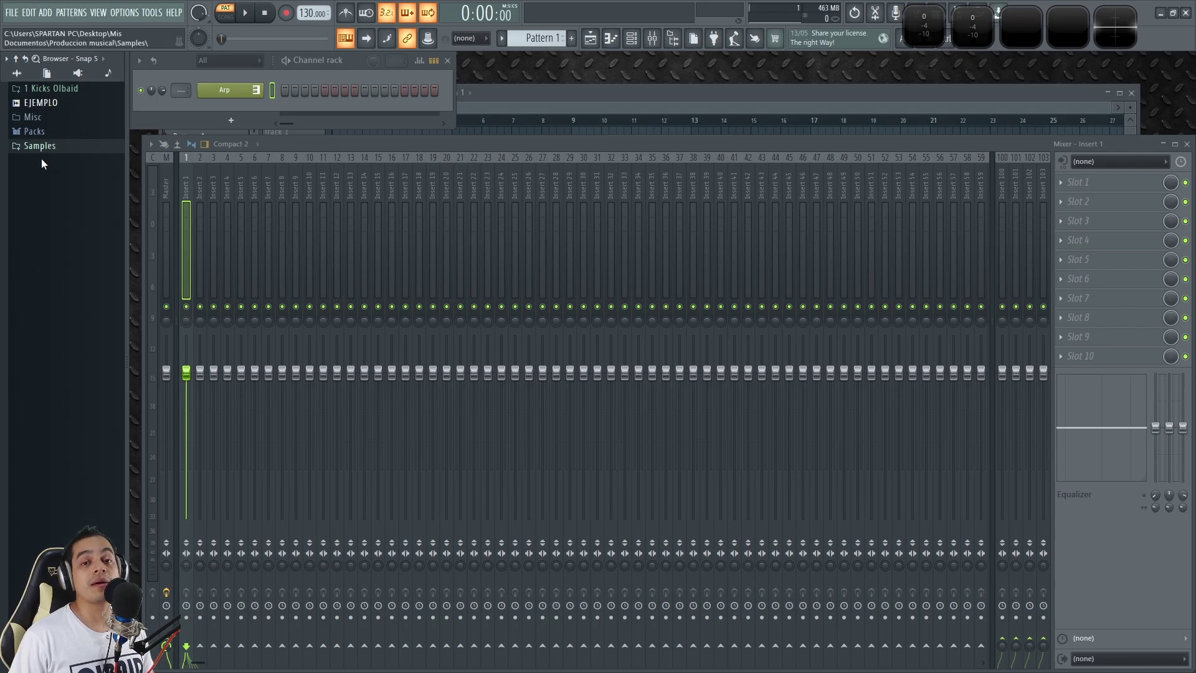
Compare the All snapshot's folder list with Snap 5 and return to Snap 5
left_click(31, 75)
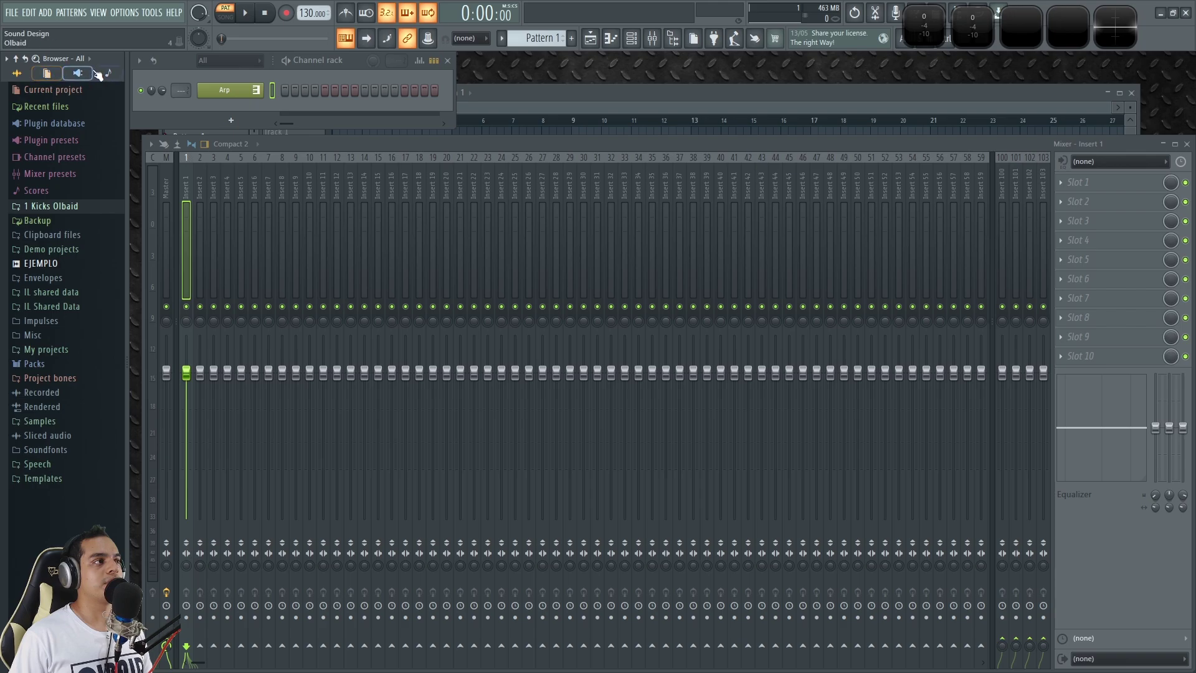
left_click(96, 74)
left_click(97, 123)
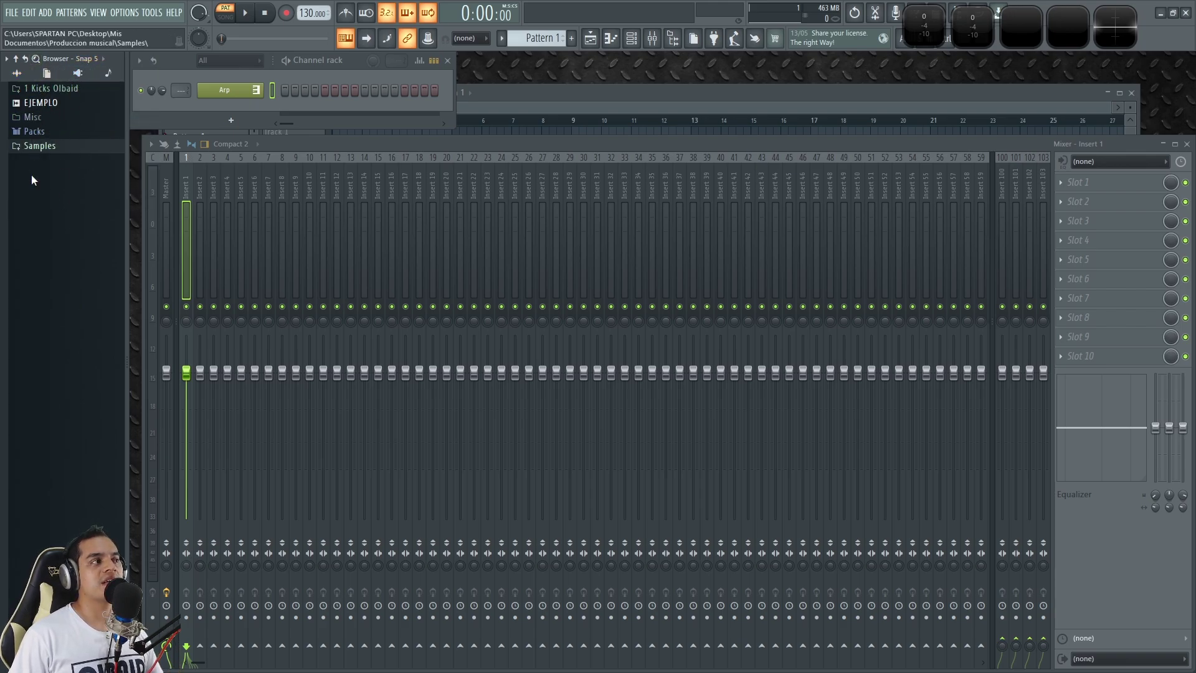
Name the Snap 5 browser snapshot Ejemplo and give it a lime green color (red 41, green 224, blue 20)
left_click(97, 59)
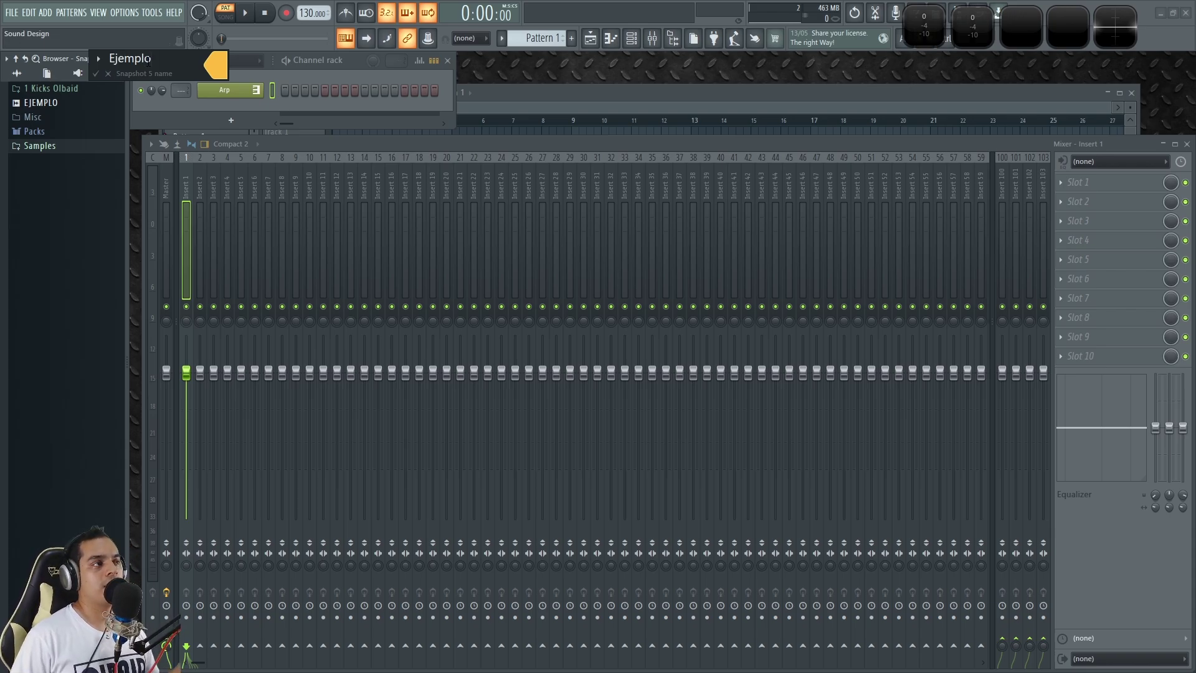
left_click(219, 76)
mouse_move(424, 233)
left_mouse_down()
mouse_move(431, 248)
mouse_move(426, 141)
mouse_move(424, 175)
left_mouse_up()
left_click(386, 200)
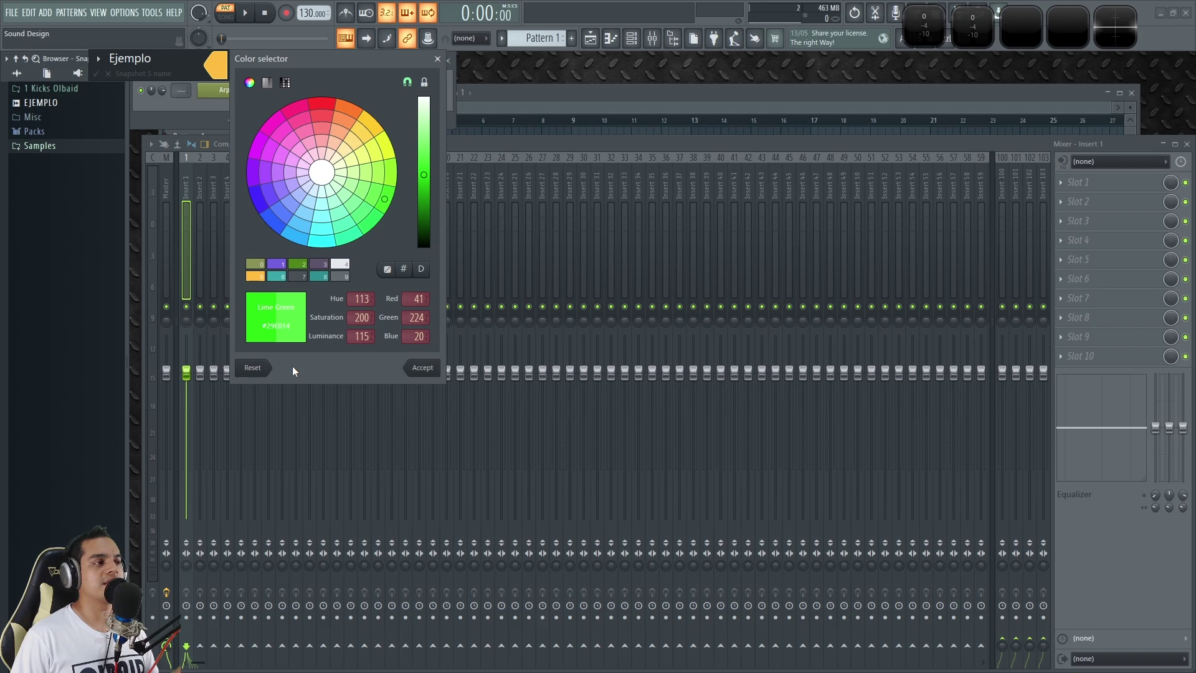
left_click(422, 367)
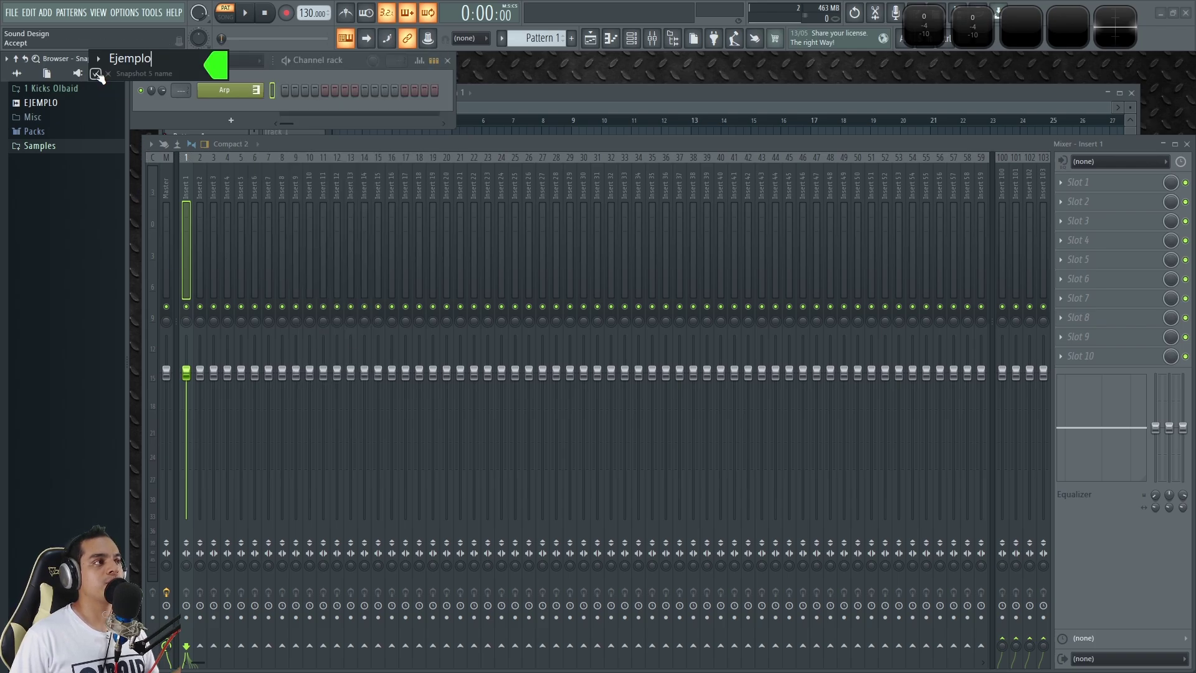
Assign the number 5 icon to the Ejemplo snapshot and accept the new name, color and icon
left_click(99, 60)
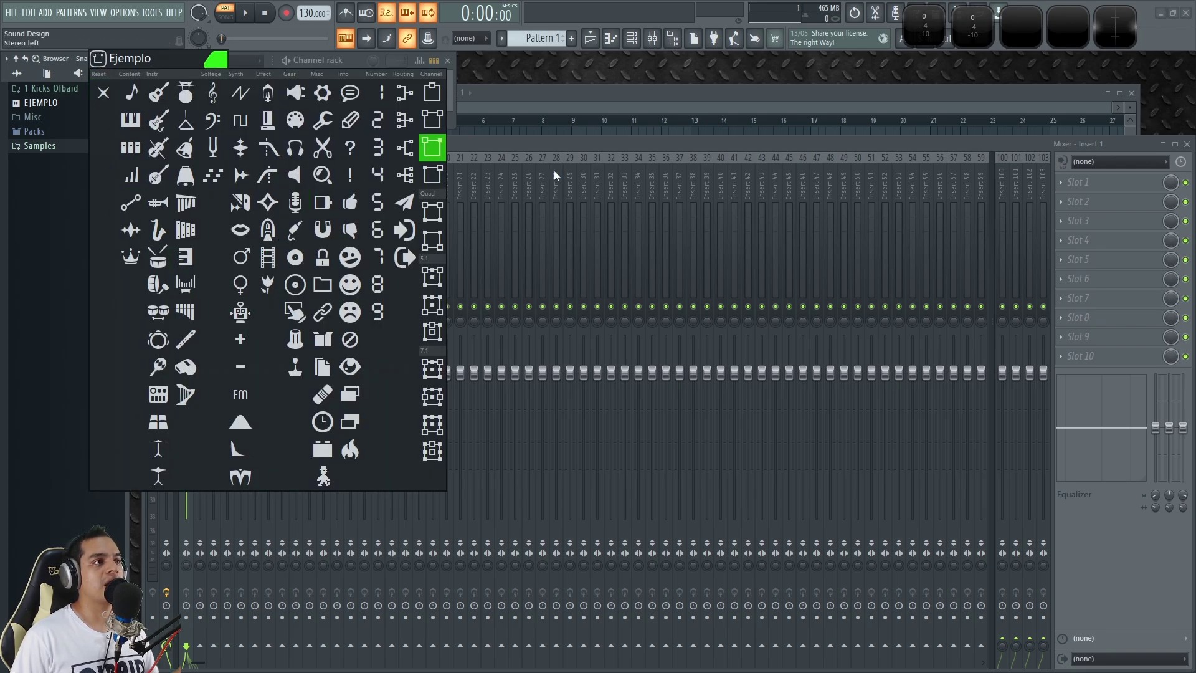
left_click(384, 210)
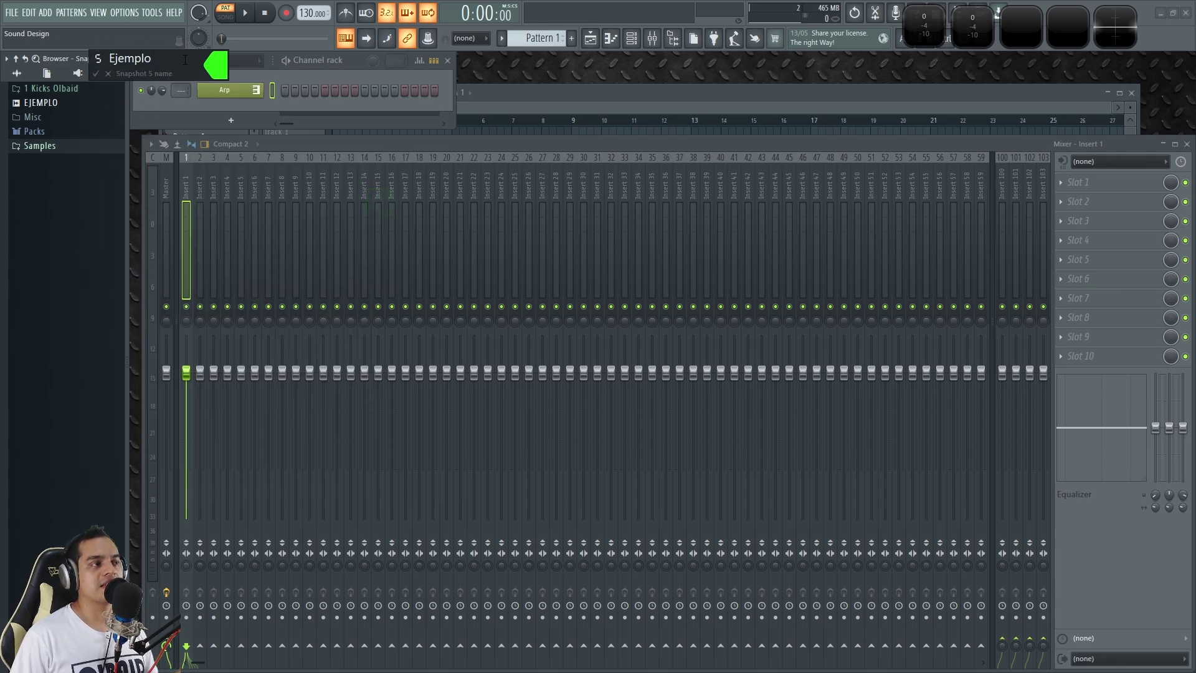
key("Return")
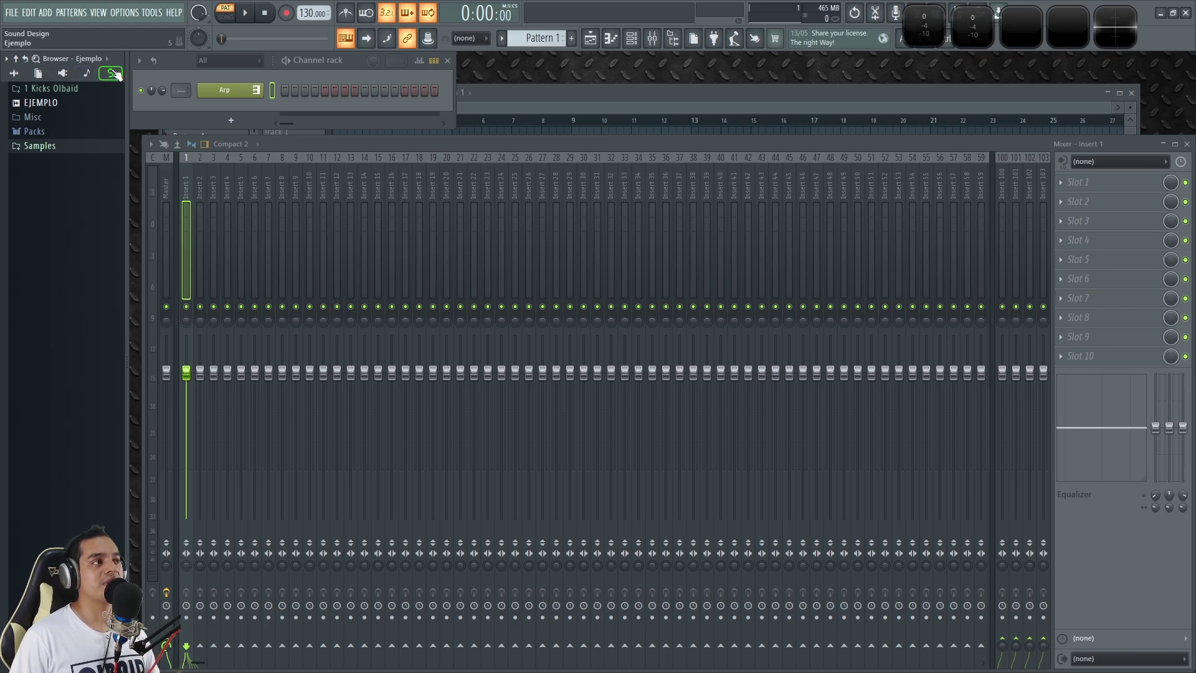
Compare Ejemplo with the Plugin database snapshot, and check that Ejemplo's folders open and close
left_click(62, 73)
left_click(58, 92)
left_click(110, 73)
left_click(50, 87)
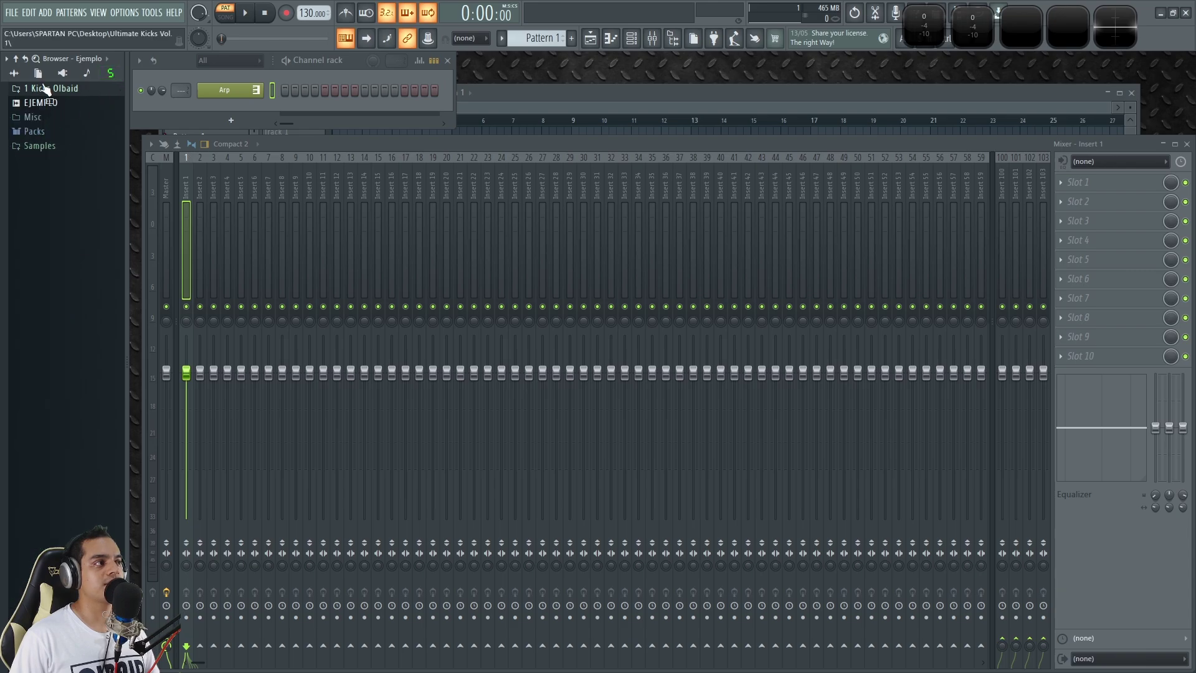
left_click(34, 131)
left_click(45, 145)
left_click(34, 131)
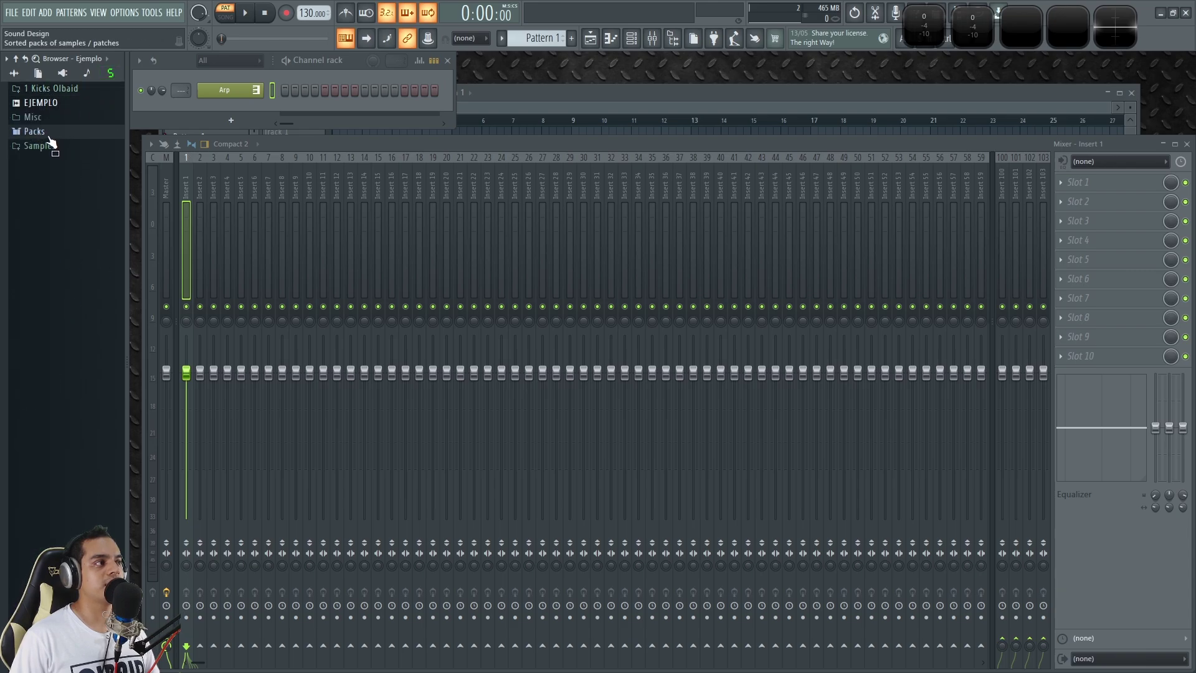
left_click(33, 116)
left_click(40, 103)
left_click(33, 130)
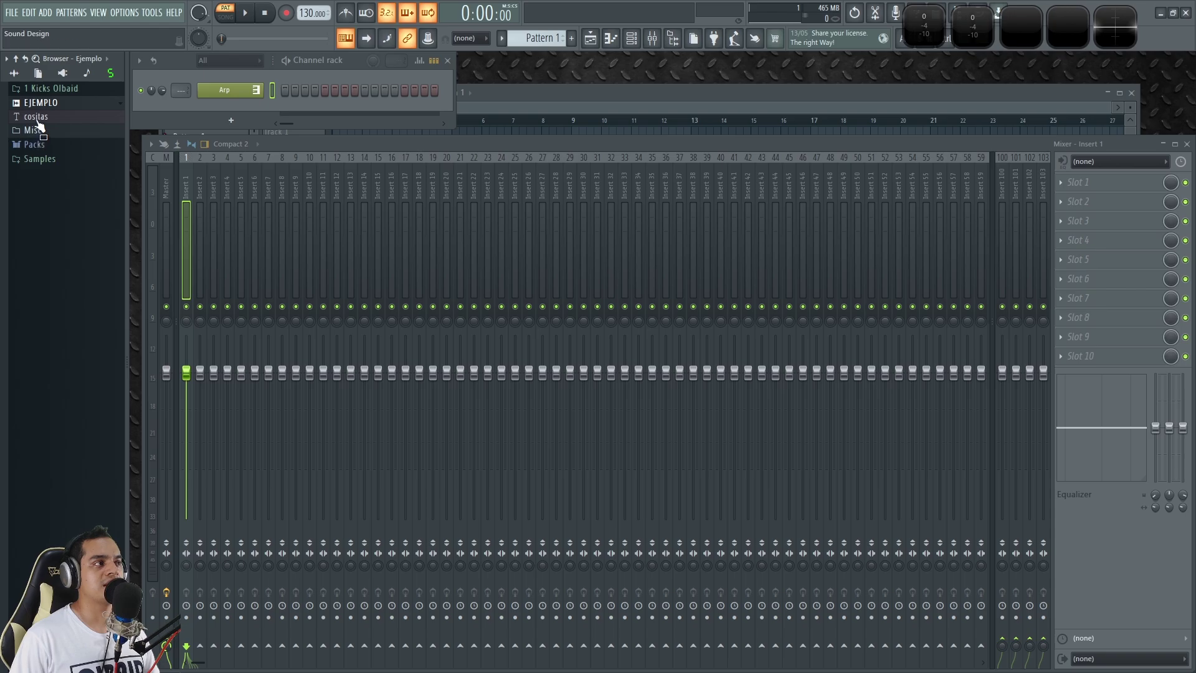
left_click(40, 103)
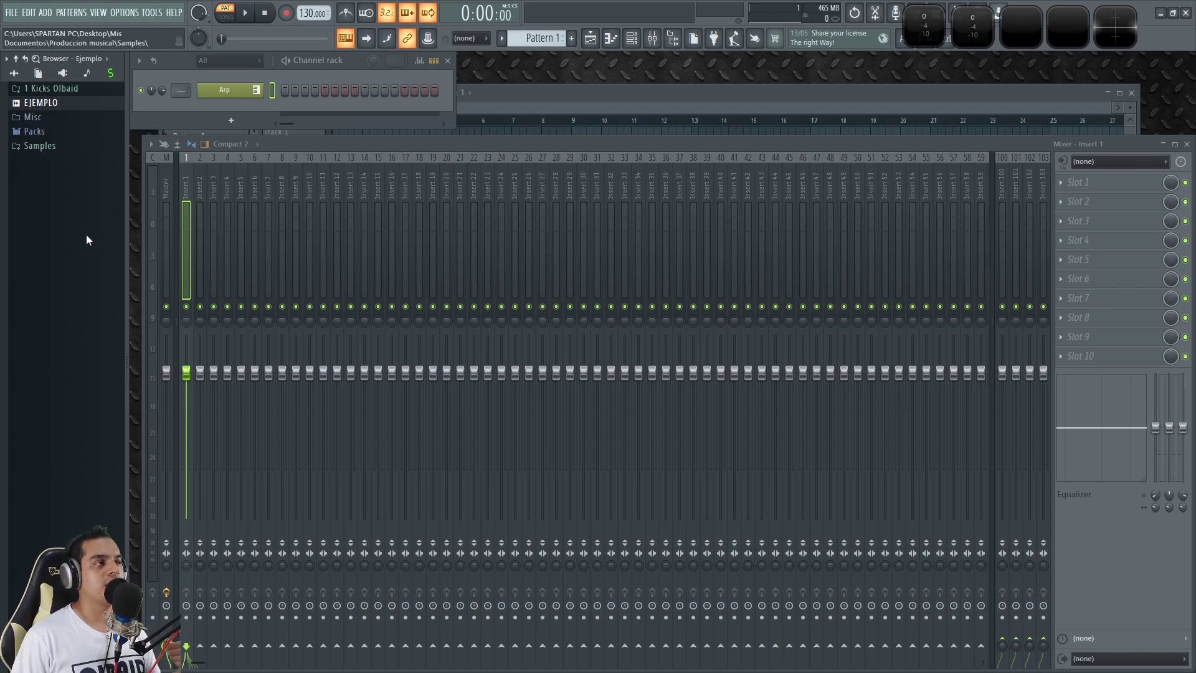
Clear the custom name of the Ejemplo snapshot, keeping its green color and icon
right_click(110, 75)
key("Return")
left_click(87, 73)
left_click(110, 74)
right_click(110, 73)
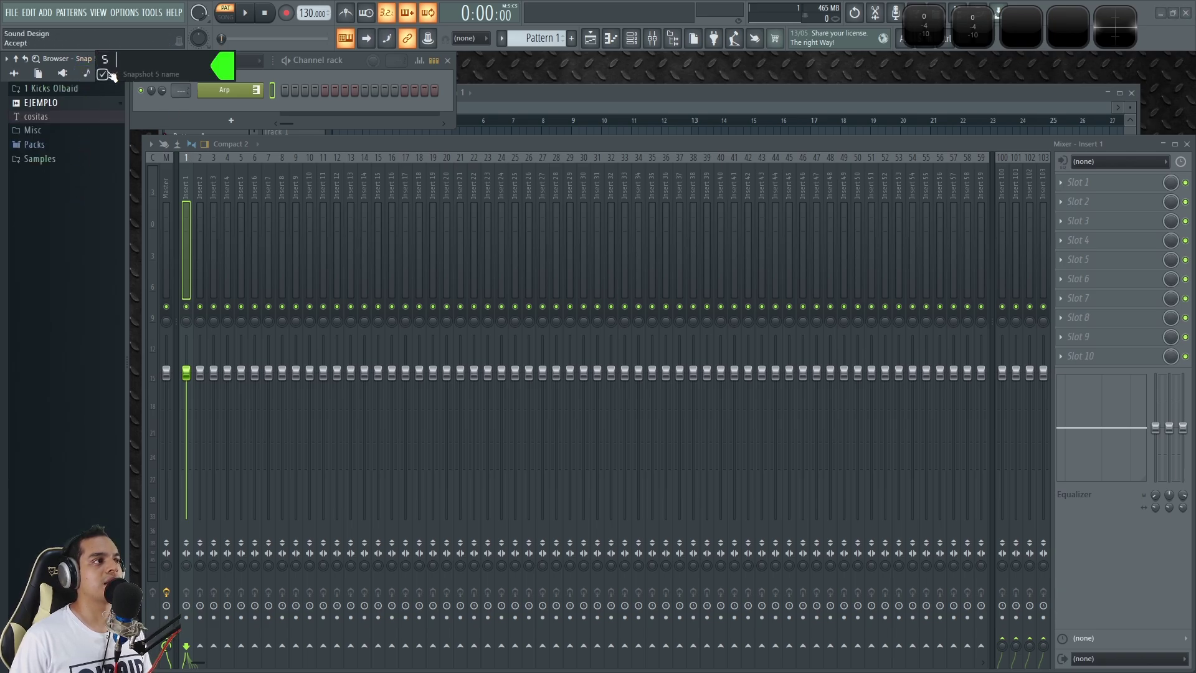
left_click(103, 74)
View the list of snapshots with its Frozen option, and look at the Olbaid and All snapshots
left_click(107, 60)
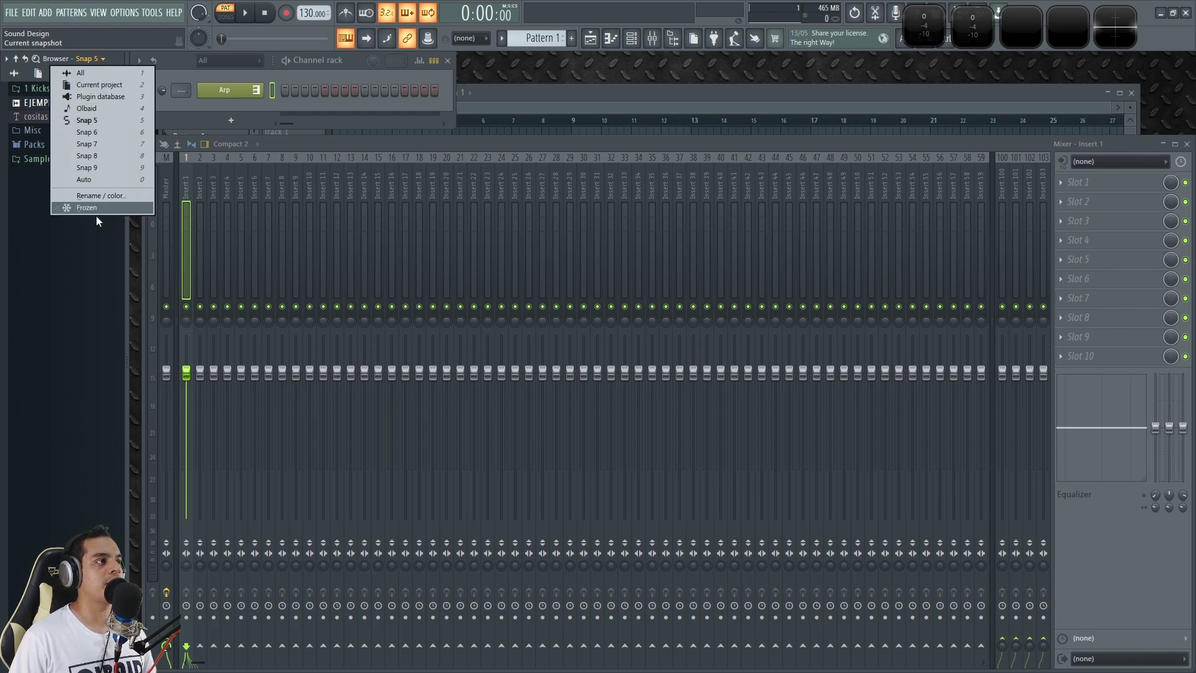
left_click(81, 224)
left_click(64, 73)
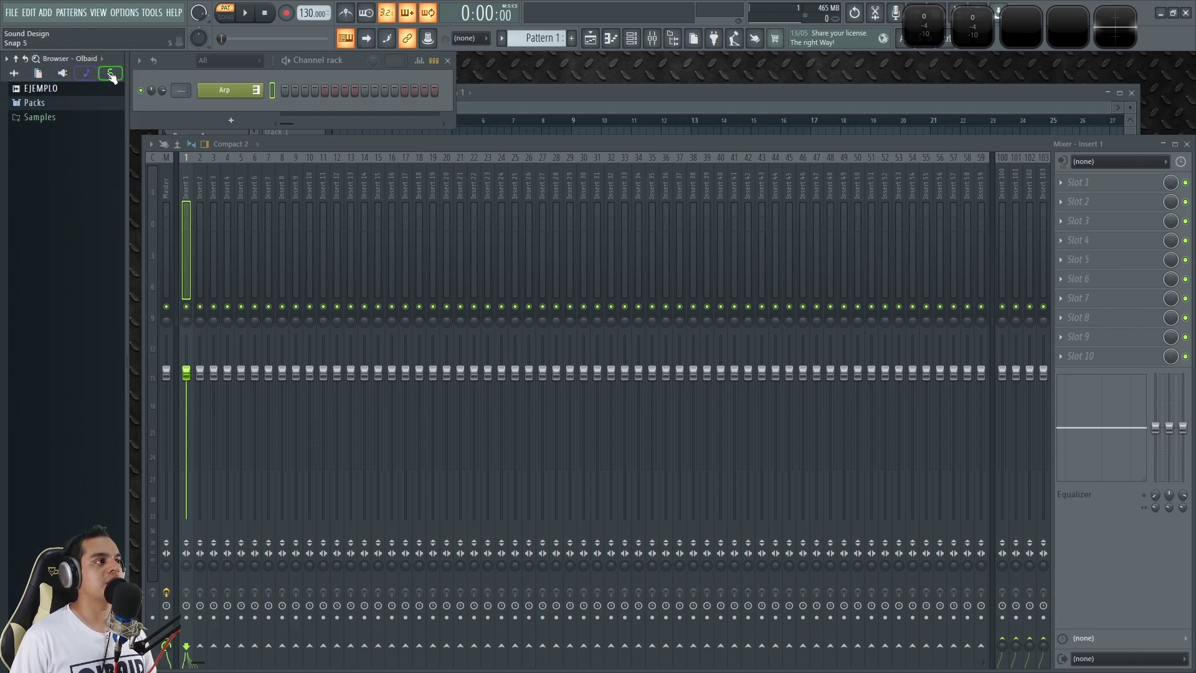
left_click(17, 73)
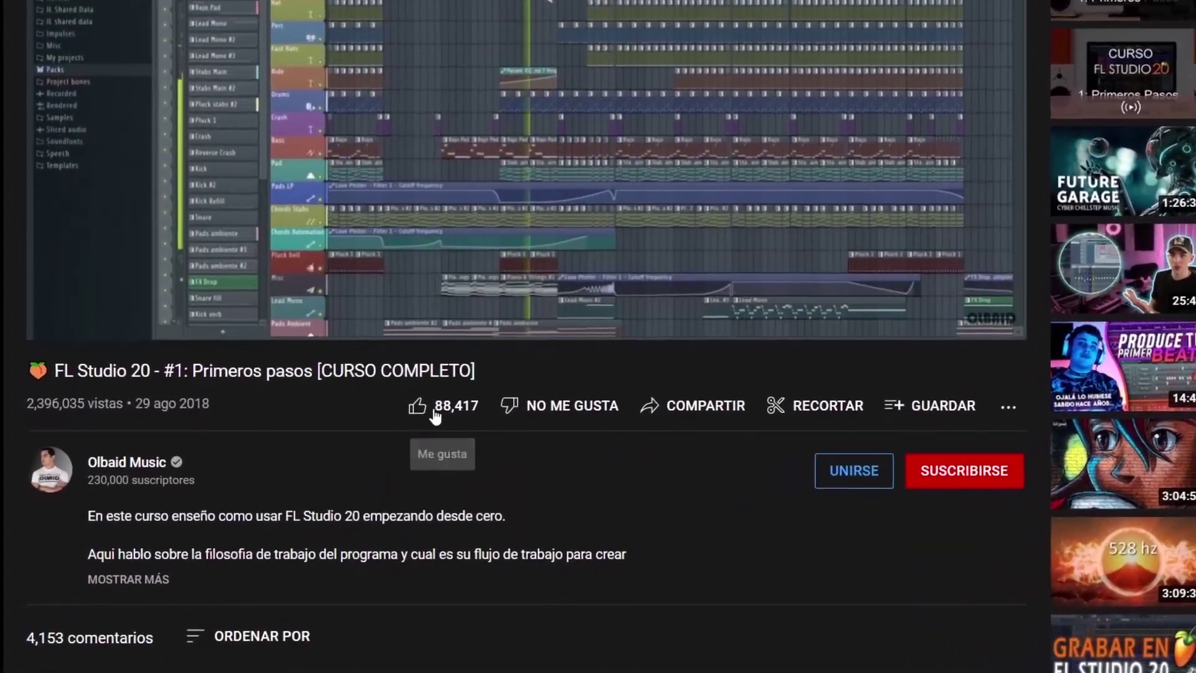
On YouTube, like the FL Studio 20 Primeros pasos video and subscribe to Olbaid Music with notifications set to Todas
left_click(365, 430)
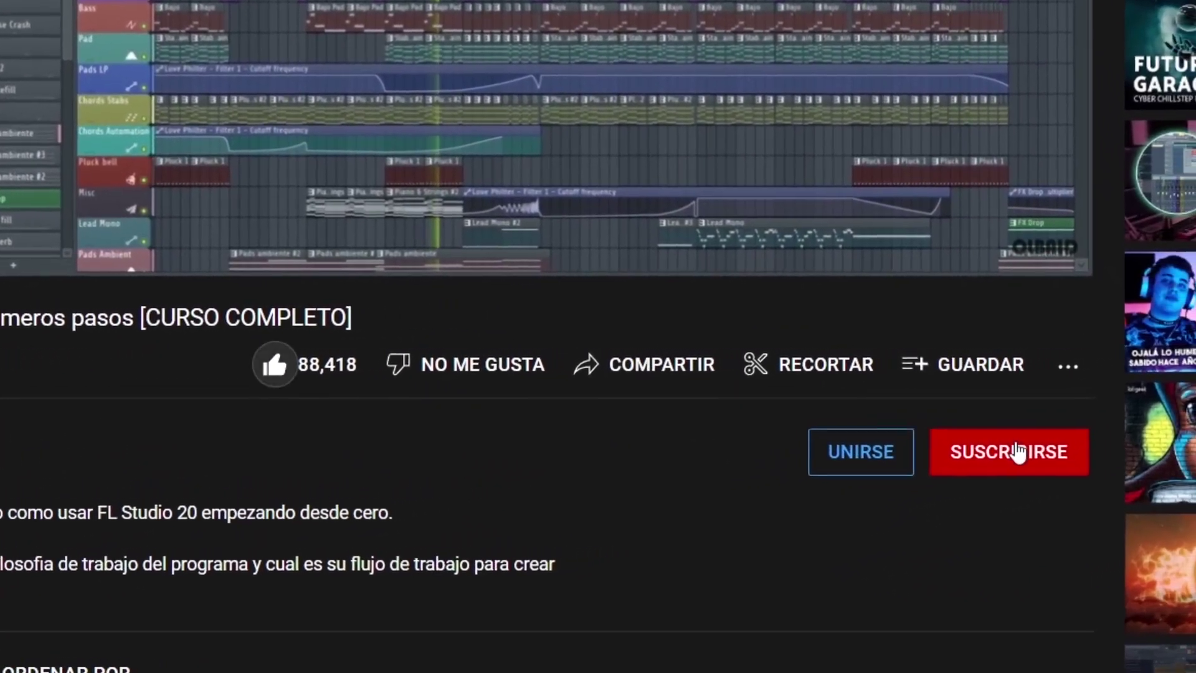
left_click(1077, 436)
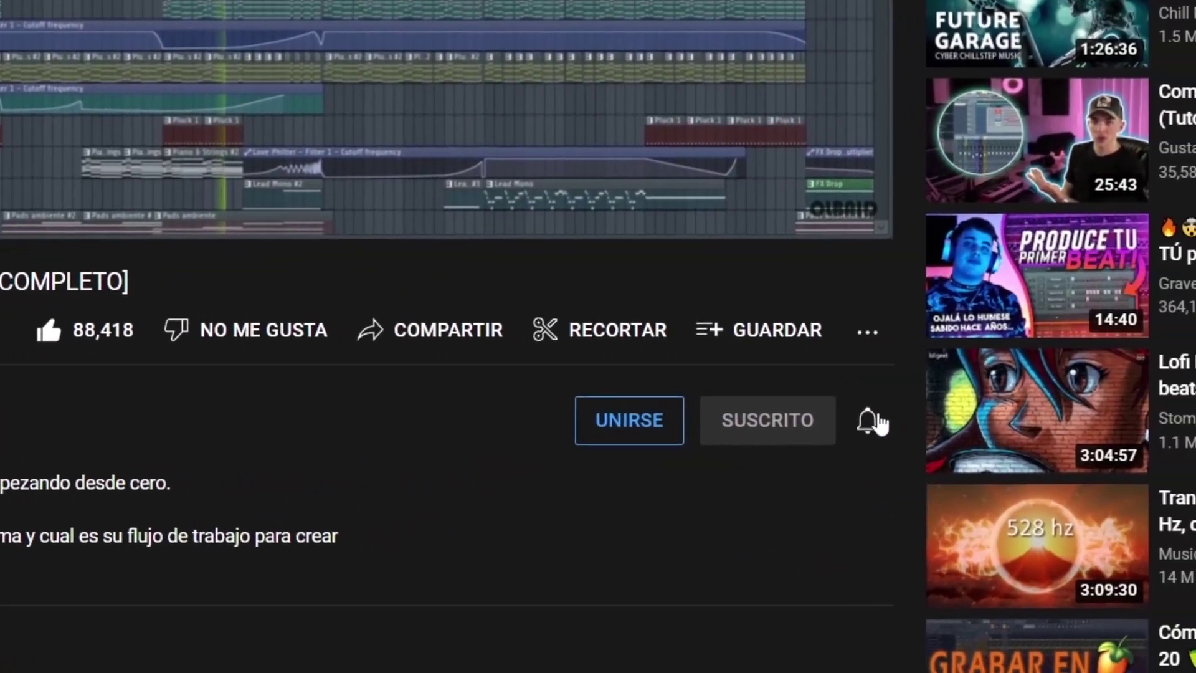
left_click(876, 419)
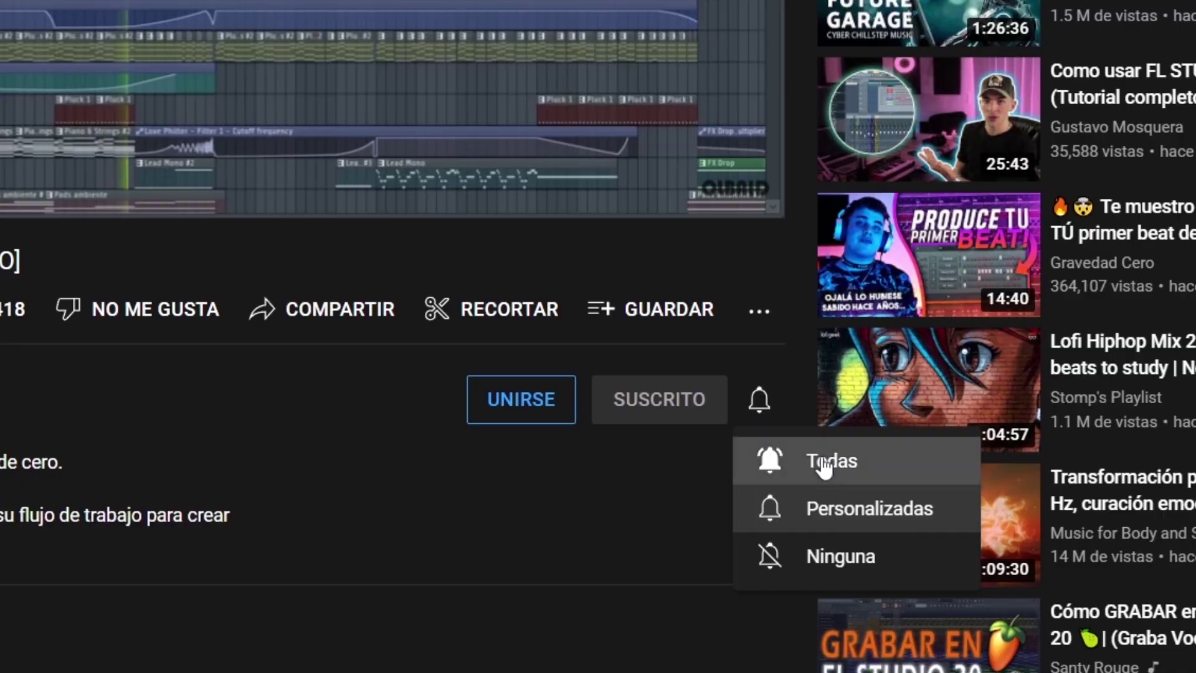
left_click(926, 481)
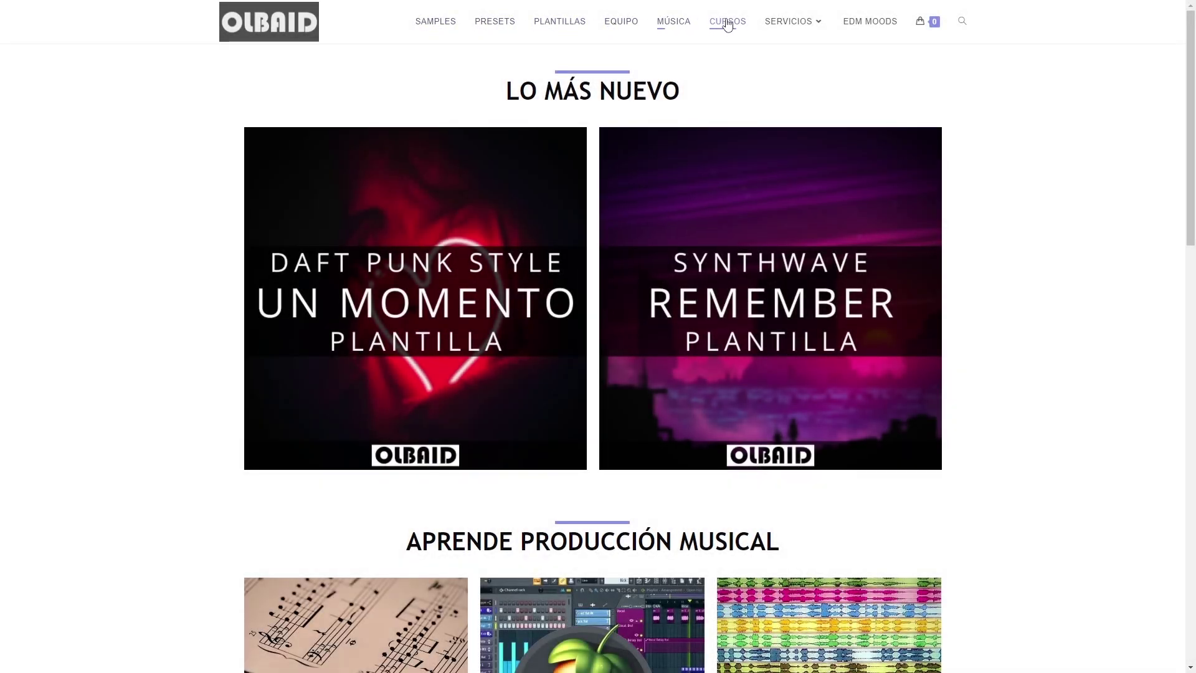
Look through the Olbaid website's home page, including its music production courses, samples, presets and templates
scroll(1047, 374, "down", 8)
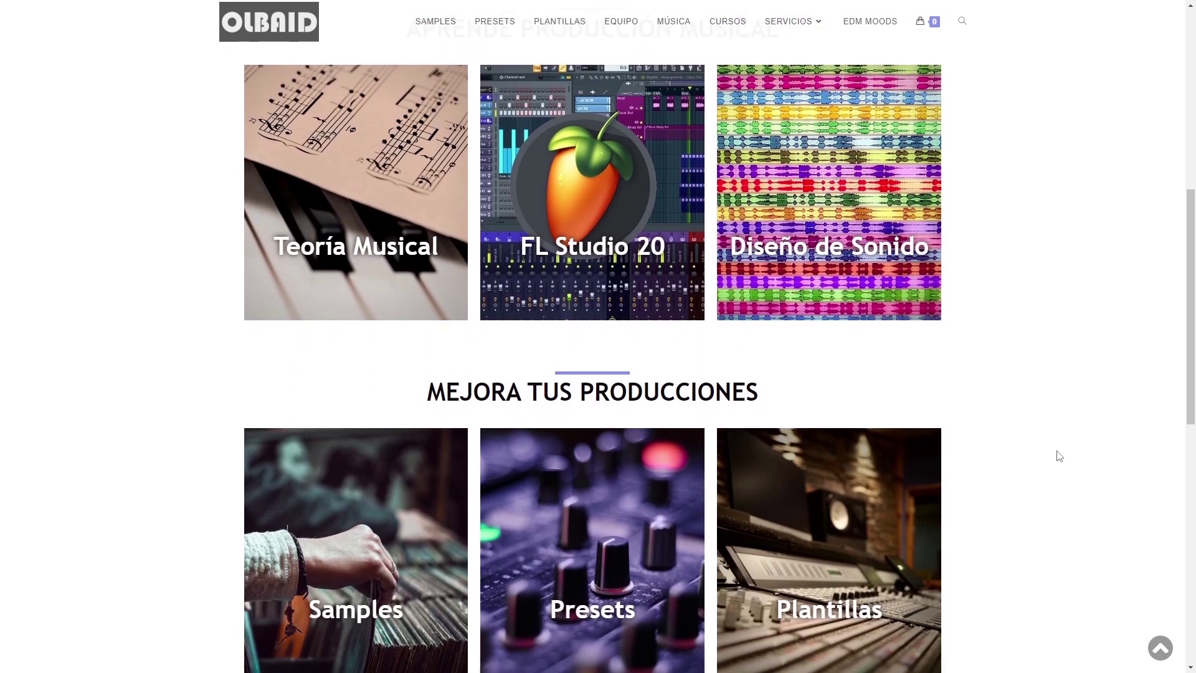
scroll(1059, 456, "down", 9)
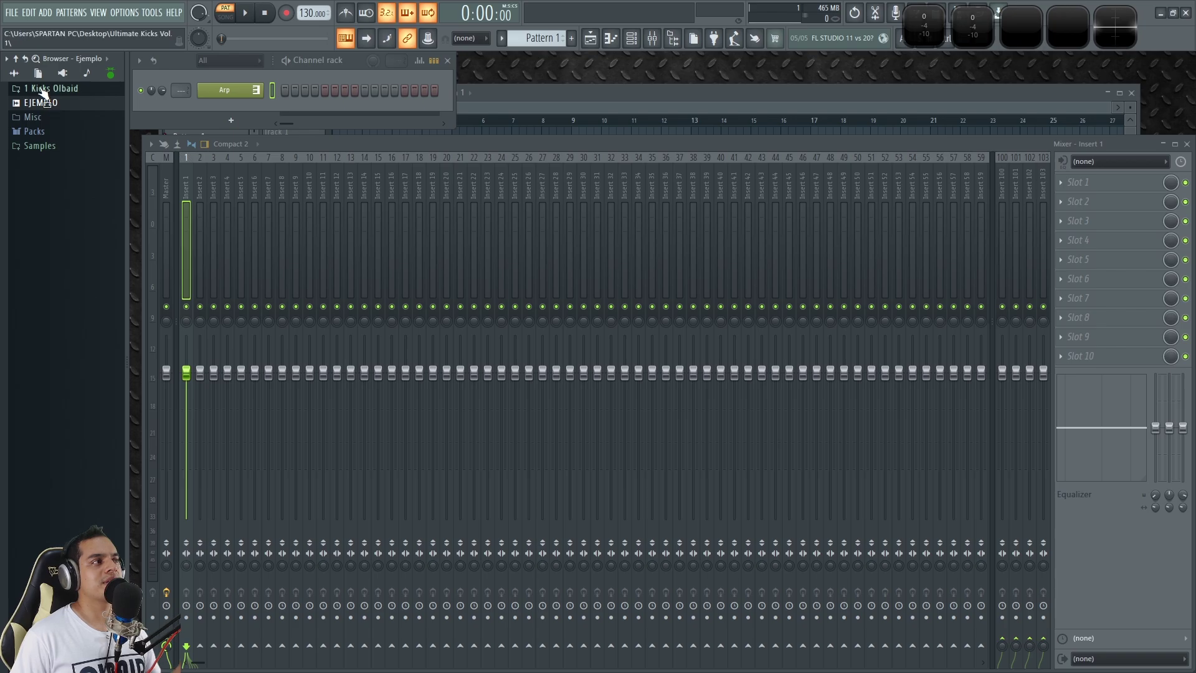
Switch back to FL Studio and view the All browser snapshot
left_click(25, 74)
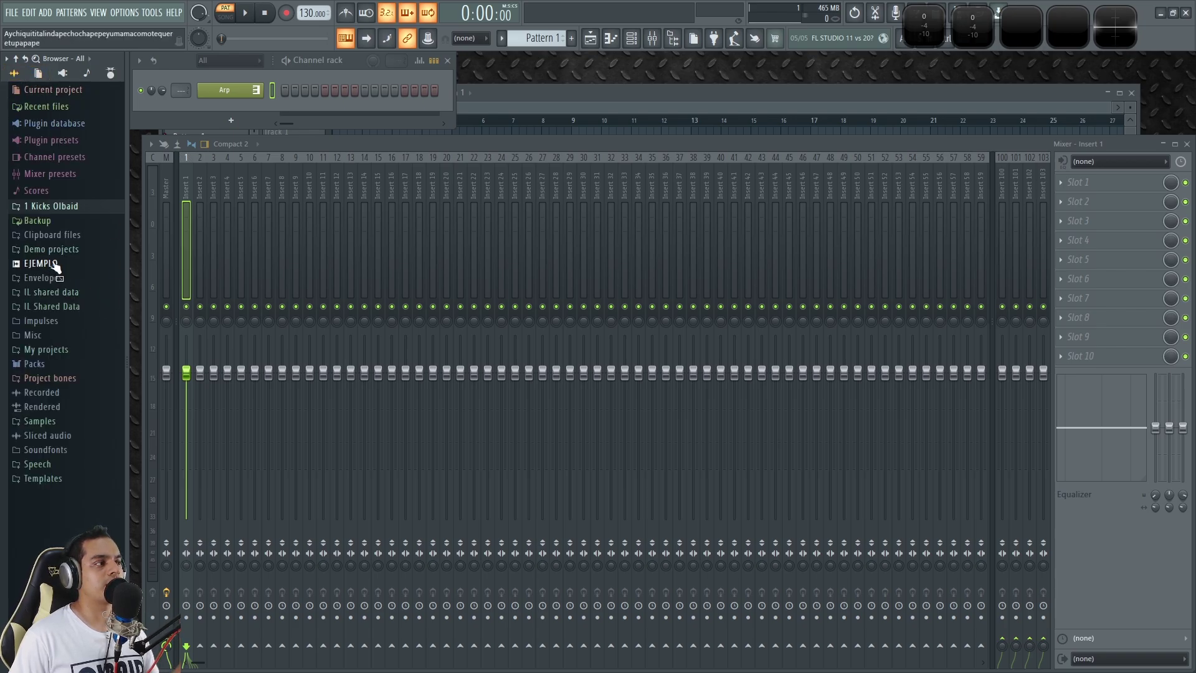
Expand and collapse the Envelopes and Packs folders in the browser to view their subfolders
left_click(45, 291)
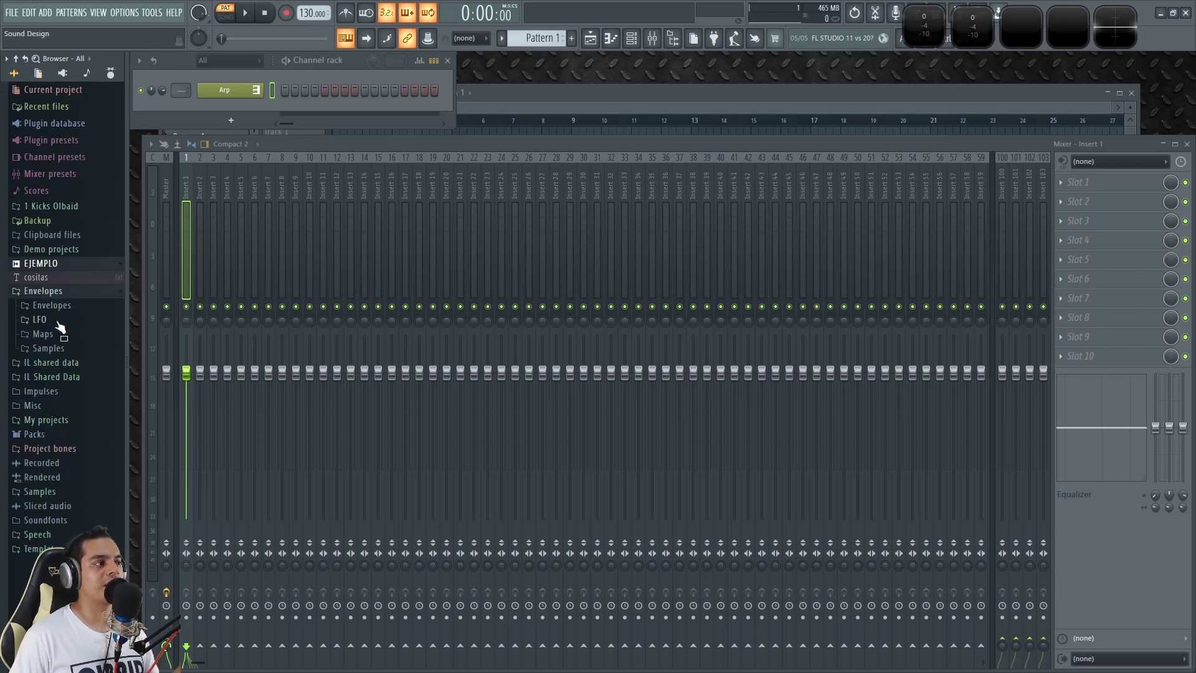
left_click(48, 292)
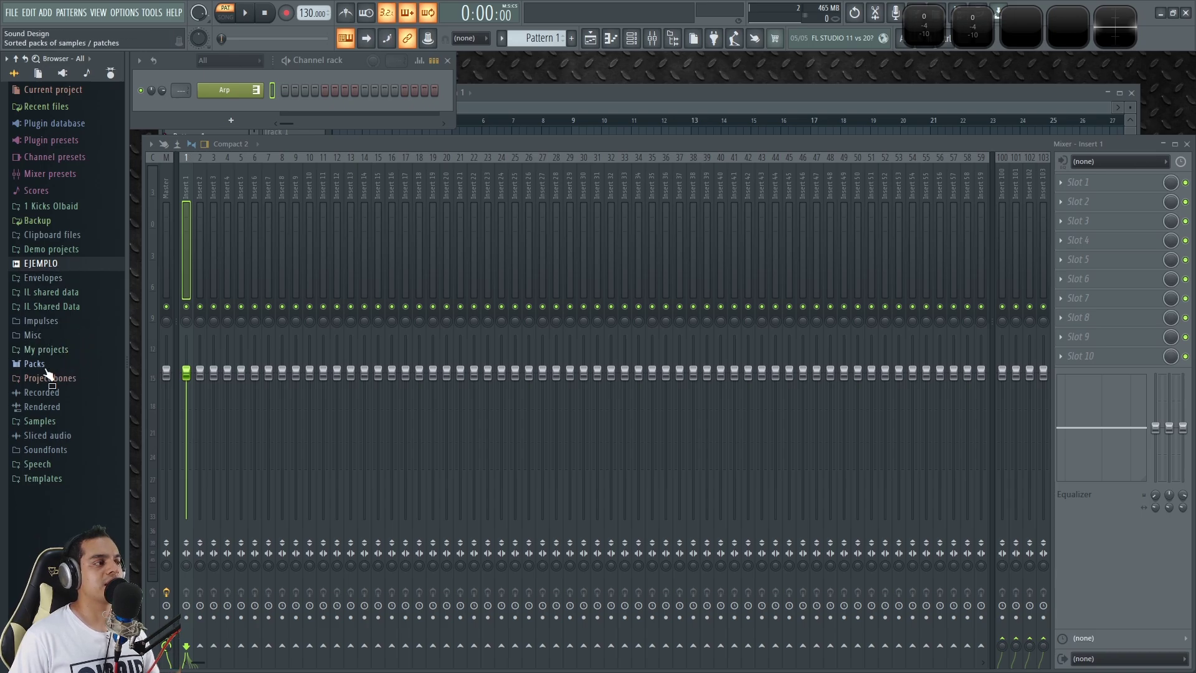
left_click(47, 363)
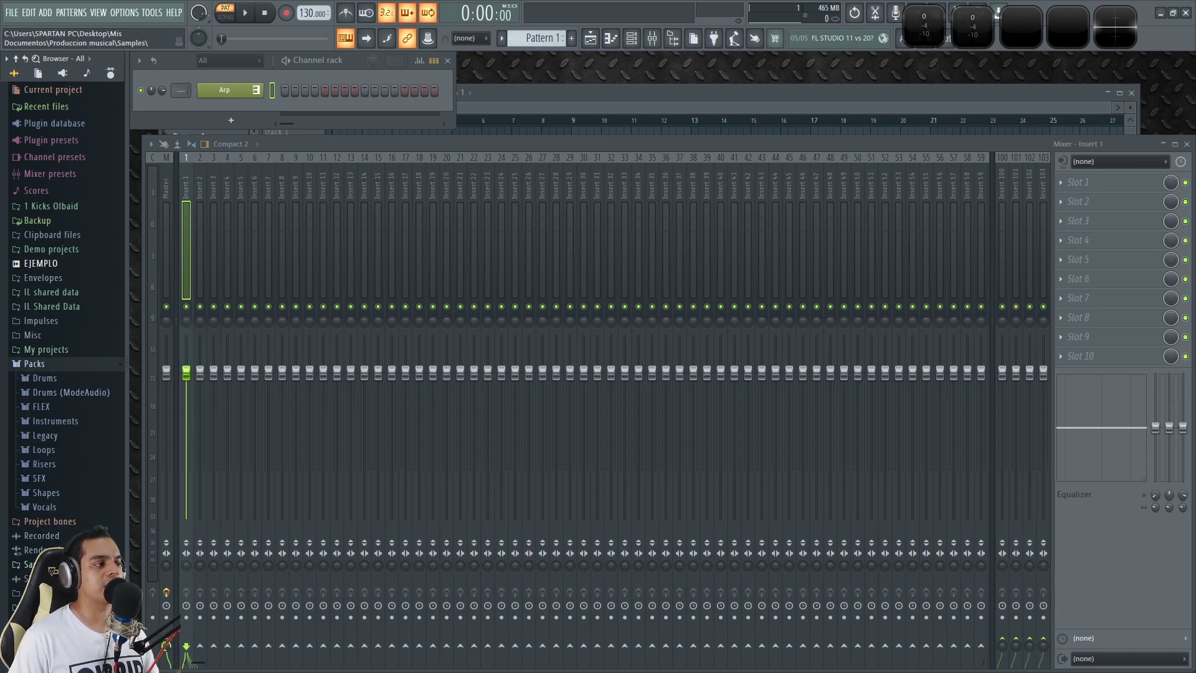
left_click(35, 365)
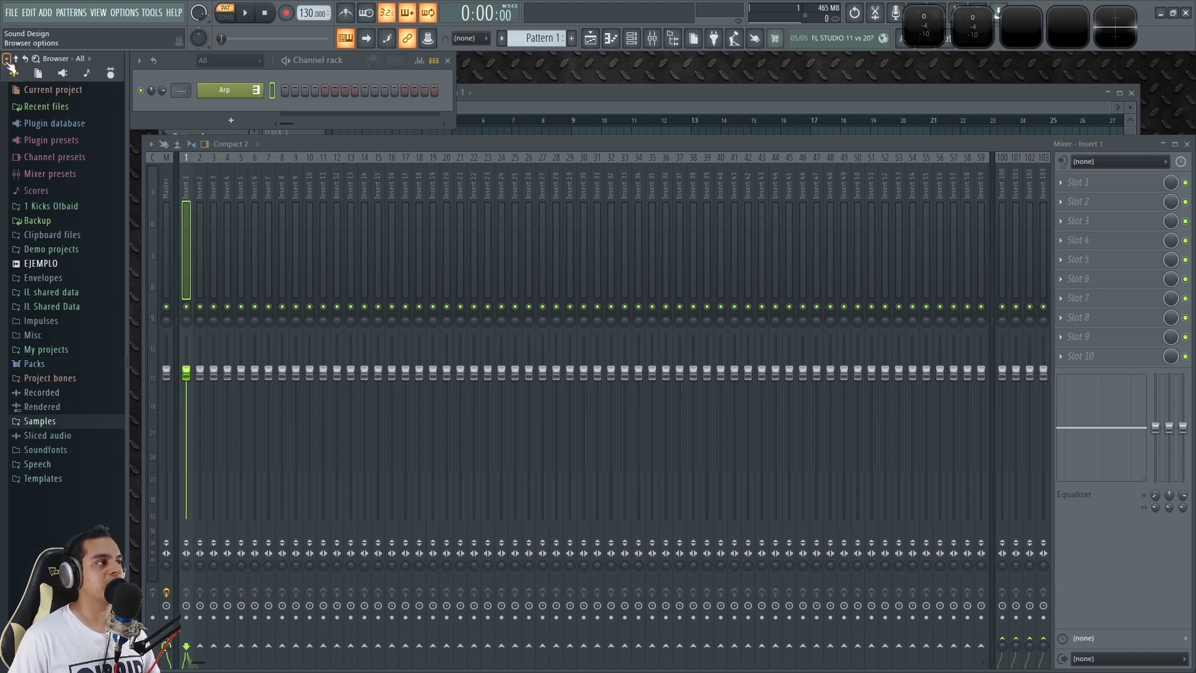
Turn on the browser's Show only one folder content option and try it by opening the Samples folder, followed by Packs
left_click(7, 59)
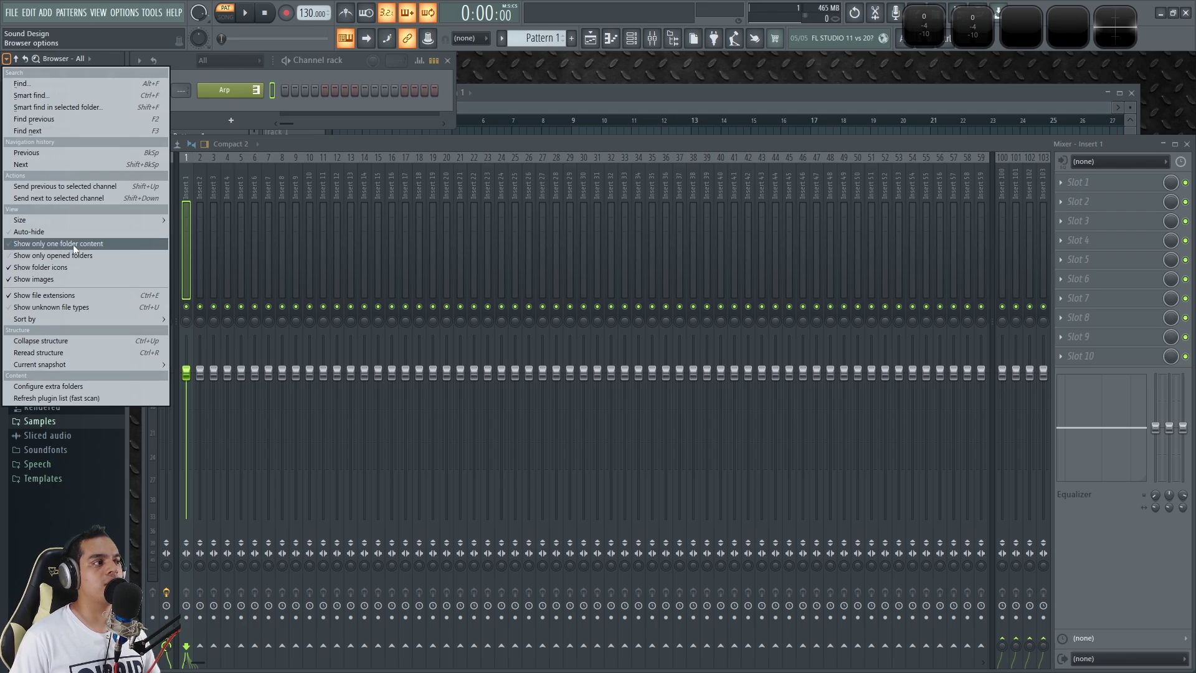
left_click(107, 244)
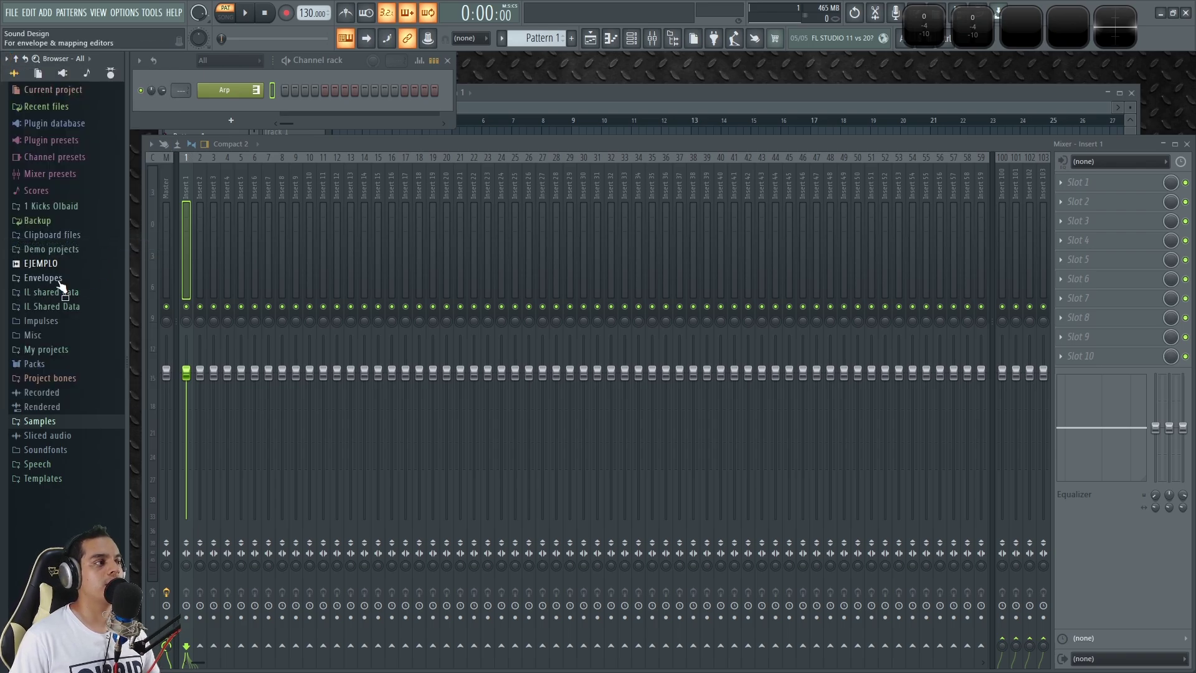
left_click(44, 421)
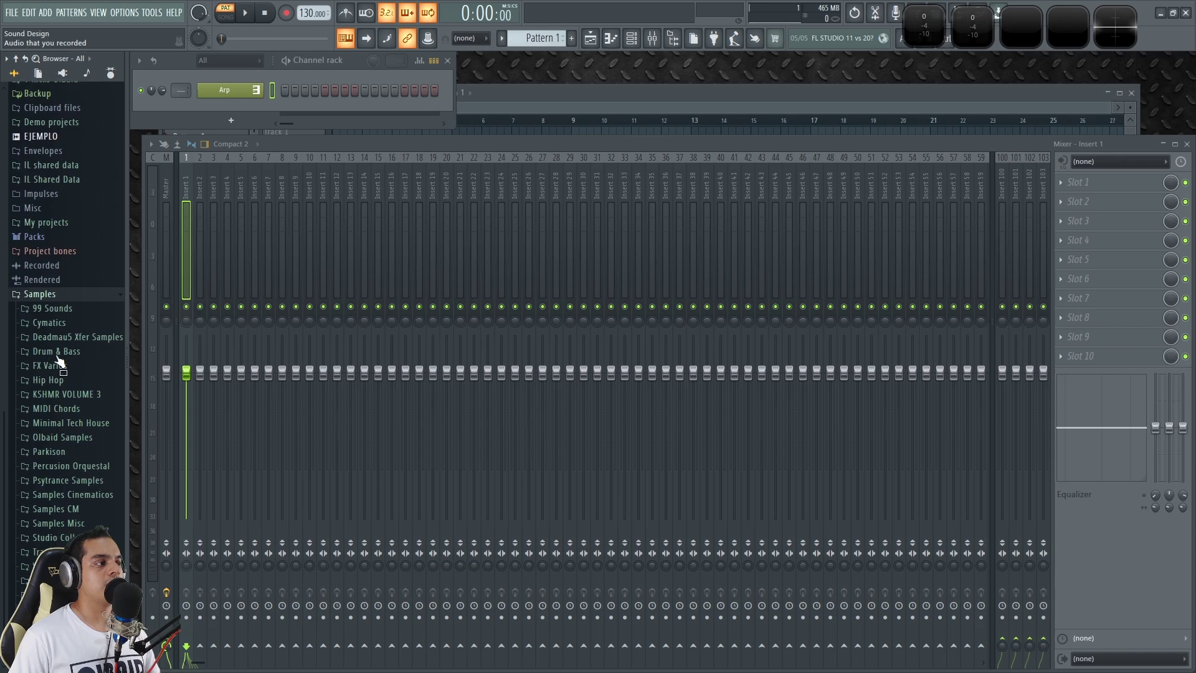
left_click(34, 235)
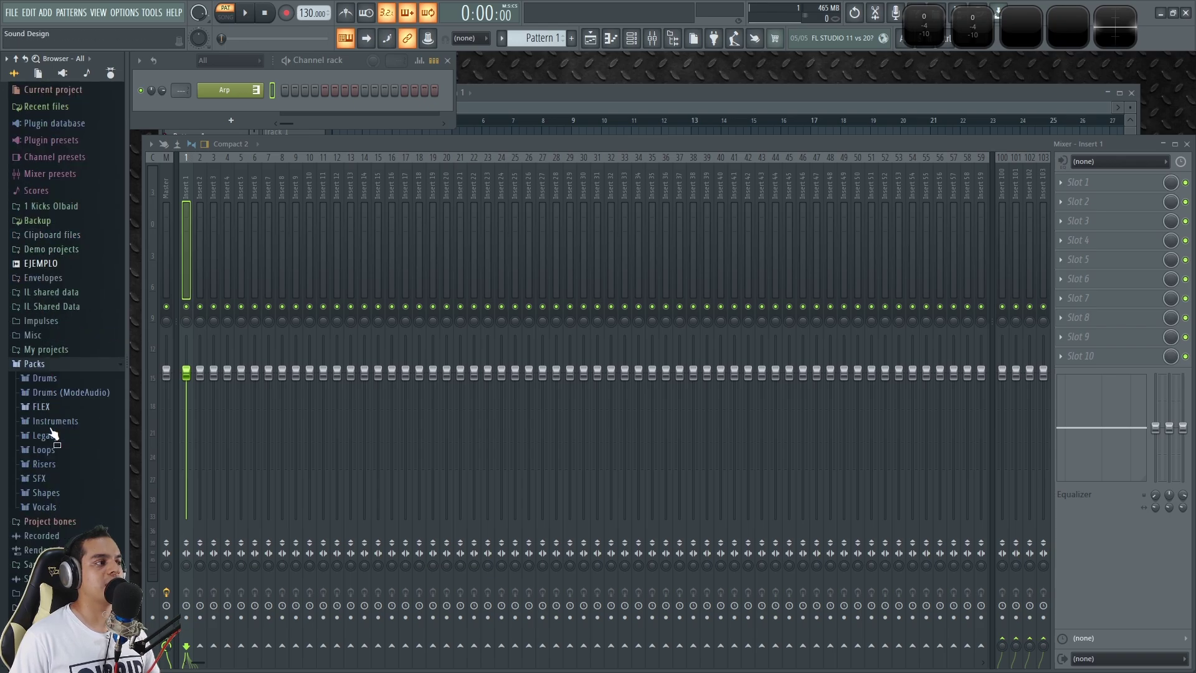
Collapse the Packs folder and turn off the browser's Show only one folder content option
left_click(35, 364)
left_click(6, 58)
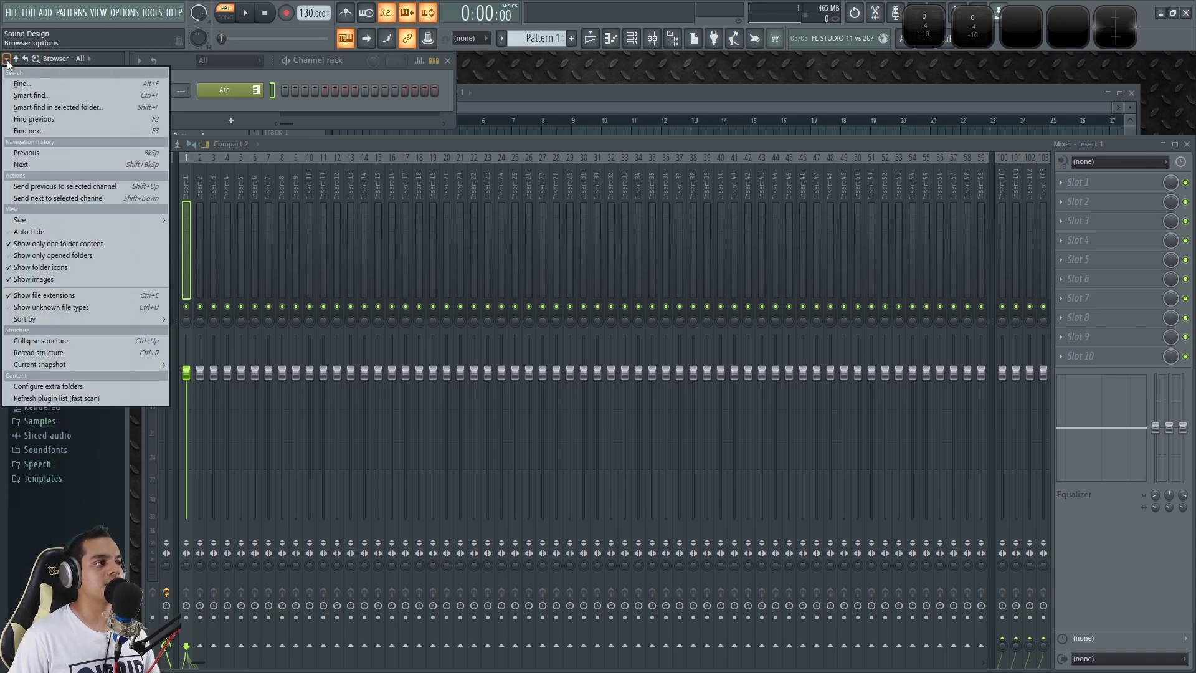
left_click(48, 243)
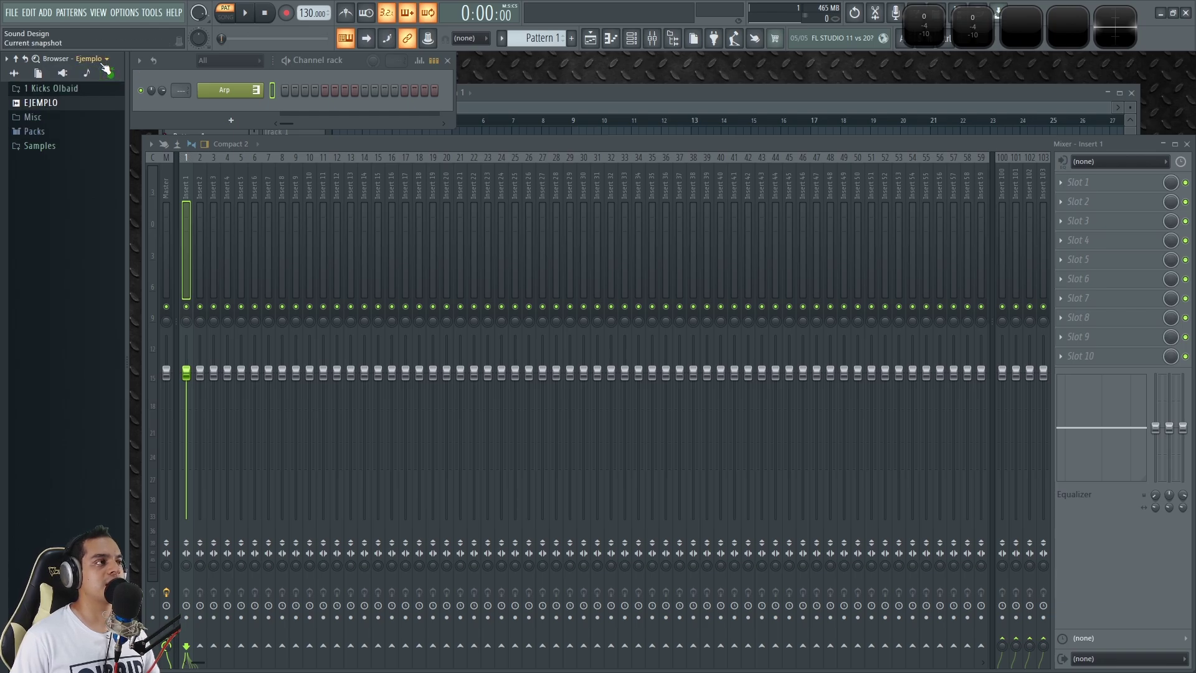
Reset the Ejemplo snapshot by removing its icon, clearing its name and restoring its default color
left_click(106, 63)
left_click(111, 63)
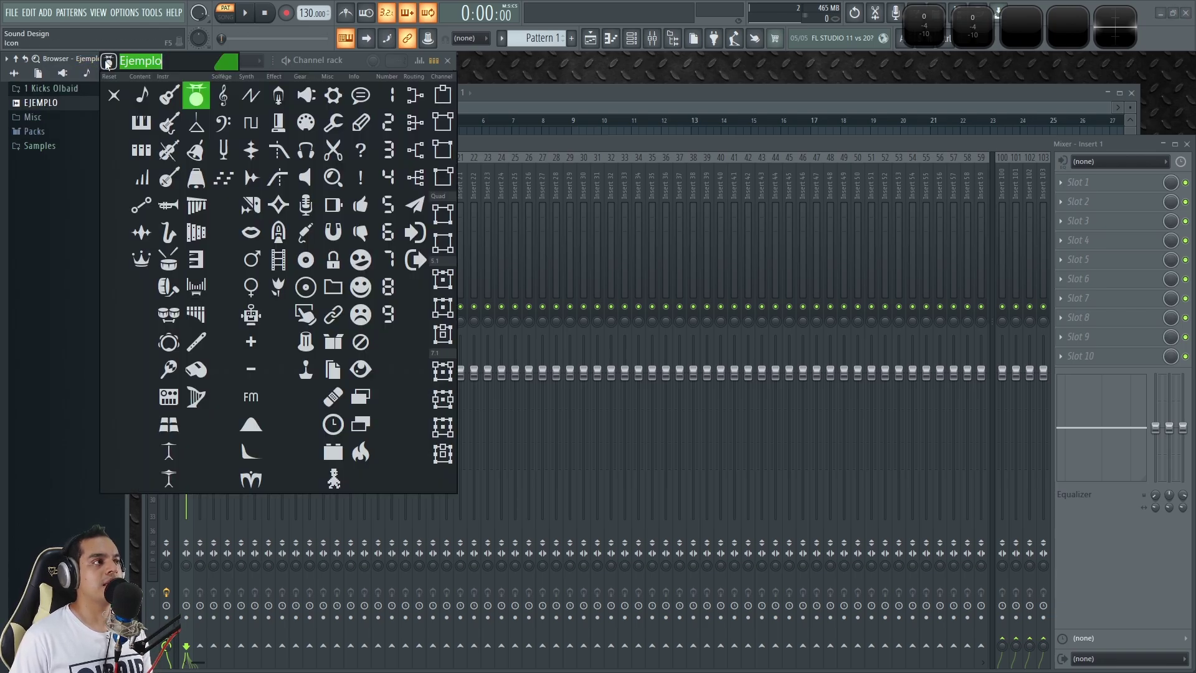
left_click(118, 100)
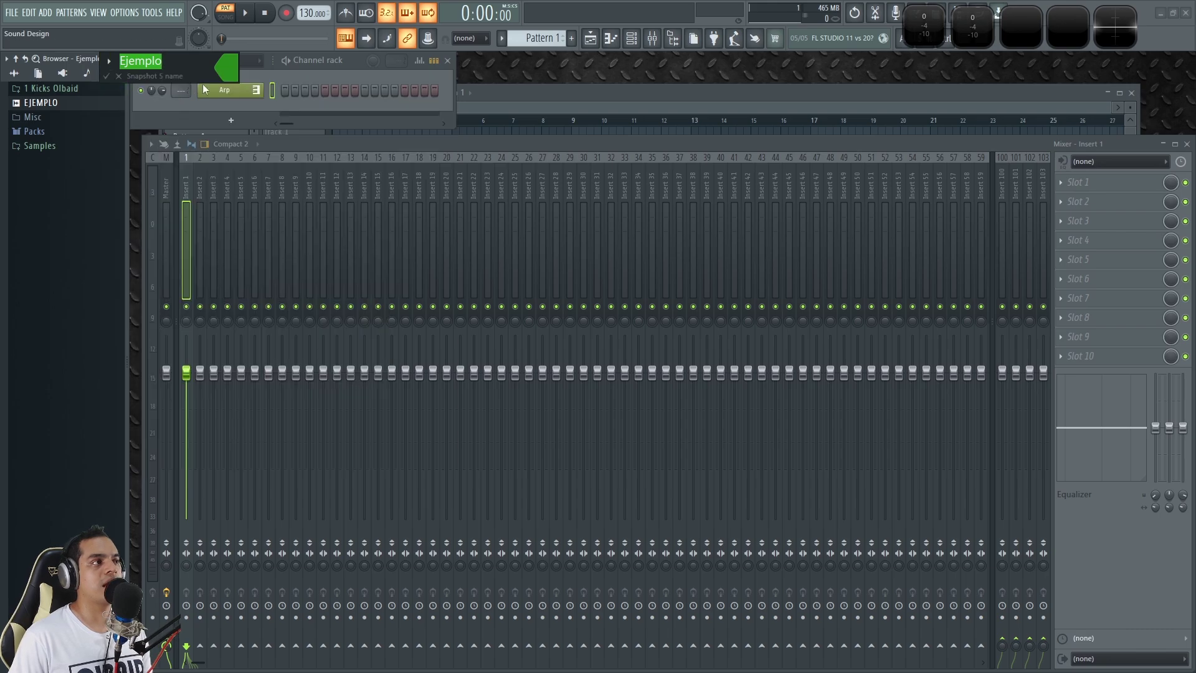
key("BackSpace")
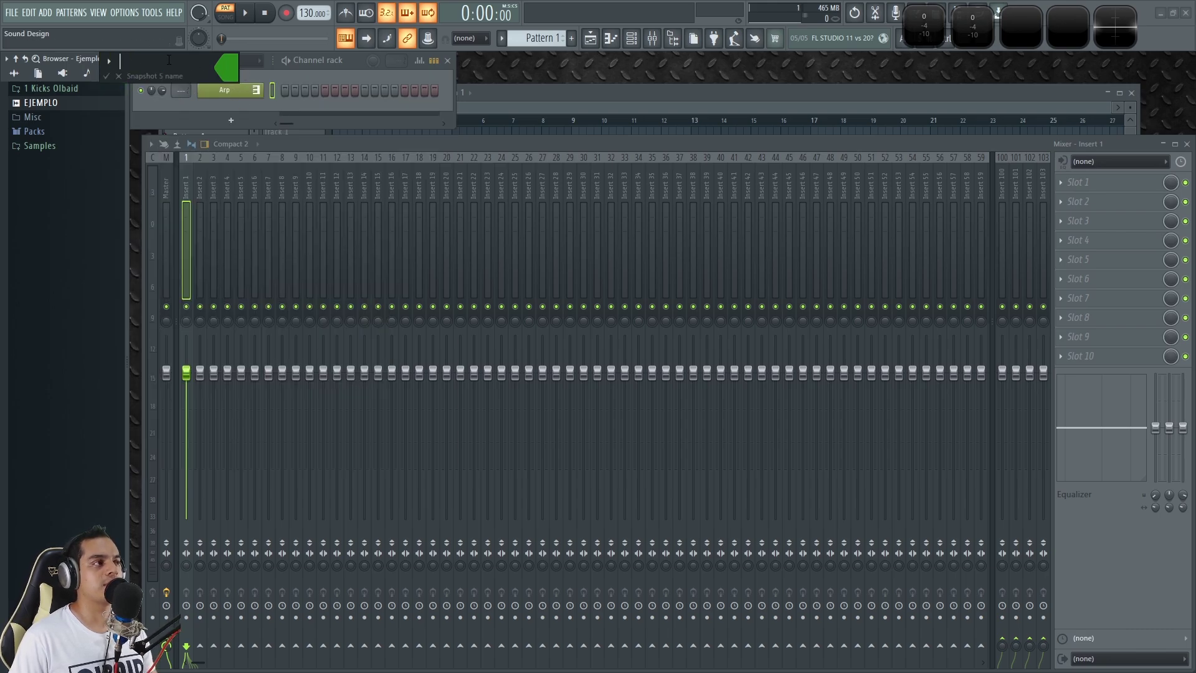
left_click(237, 69)
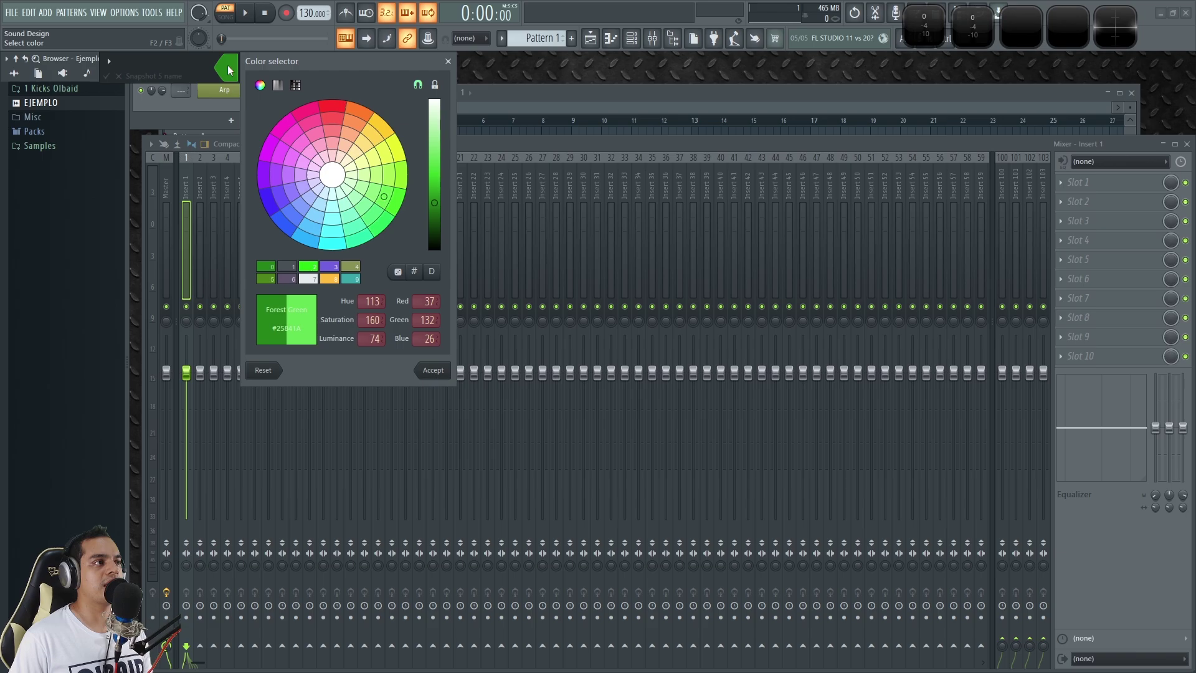
left_click(443, 275)
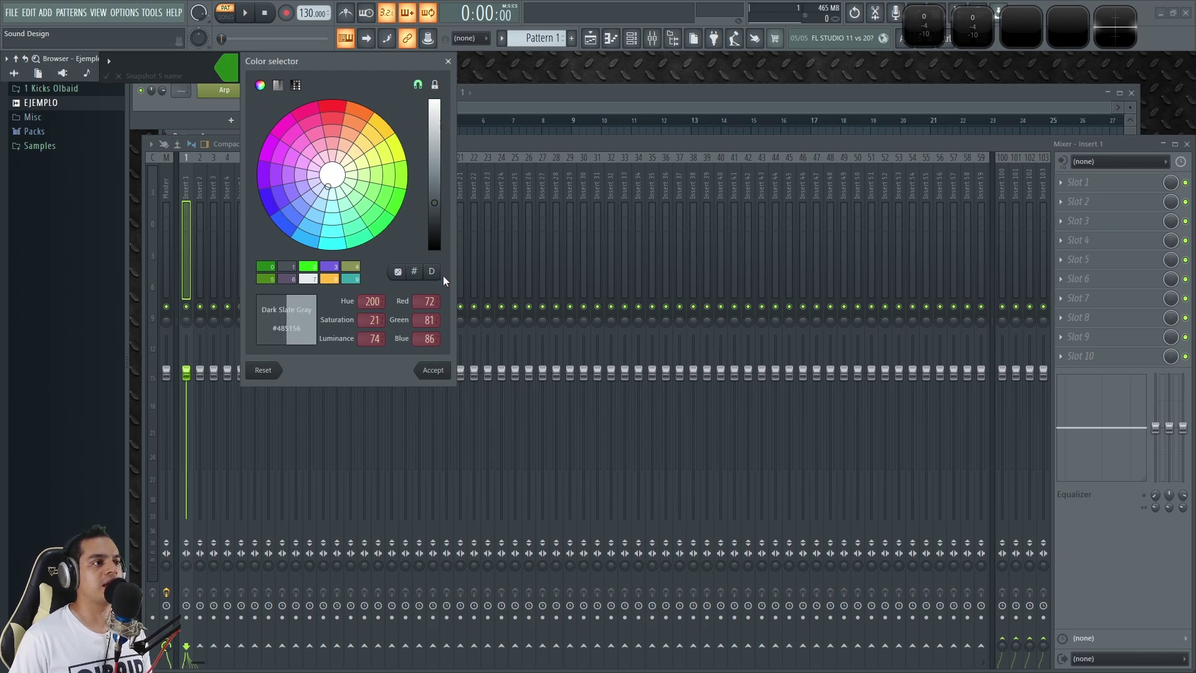
left_click(433, 371)
left_click(105, 76)
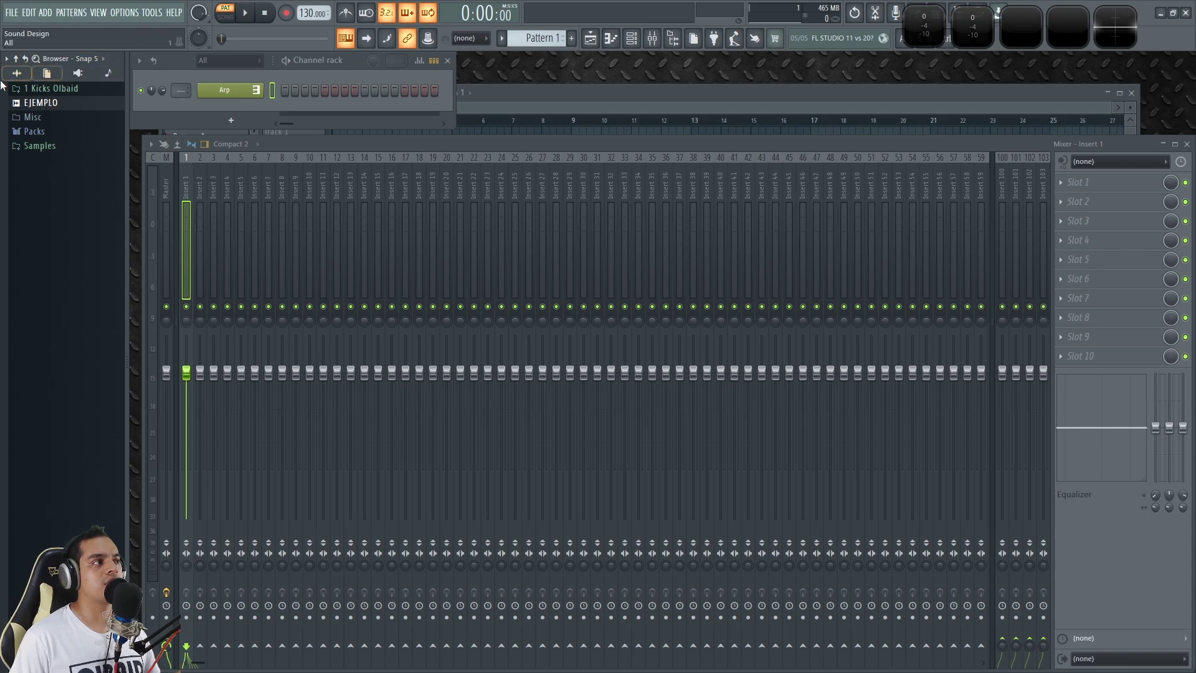
Look through the list of browser snapshots, view the Olbaid snapshot and return to the All snapshot
left_click(105, 71)
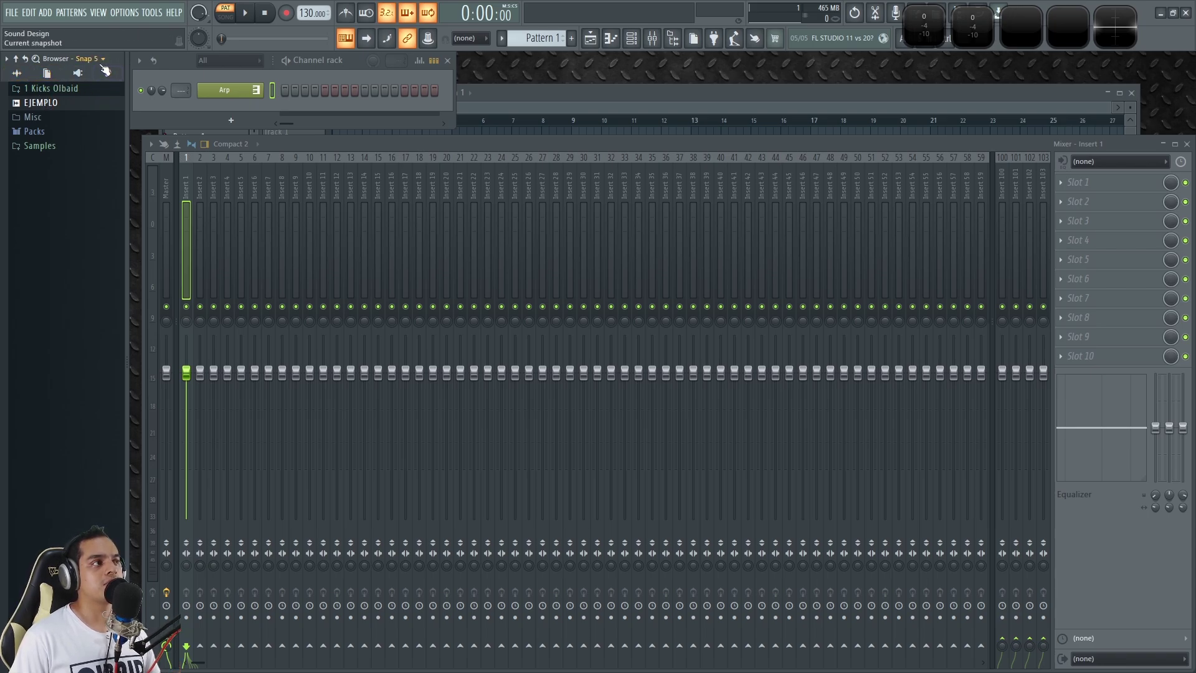
left_click(103, 61)
left_click(96, 122)
left_click(101, 60)
left_click(99, 110)
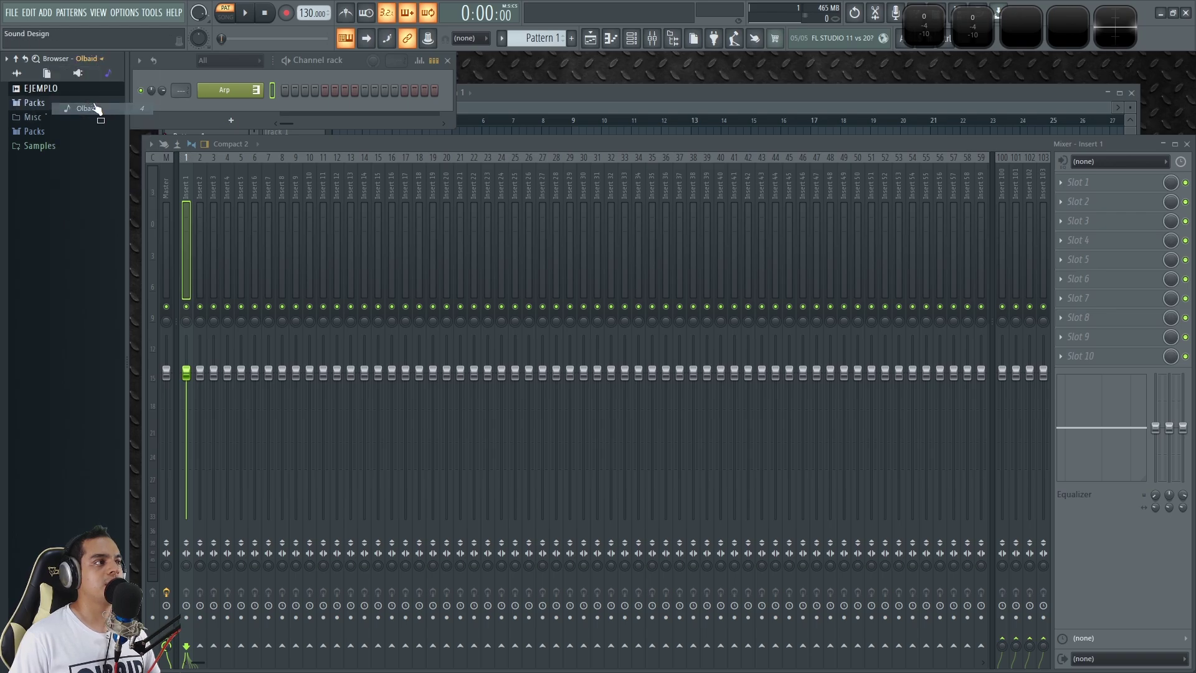
left_click(100, 59)
left_click(97, 124)
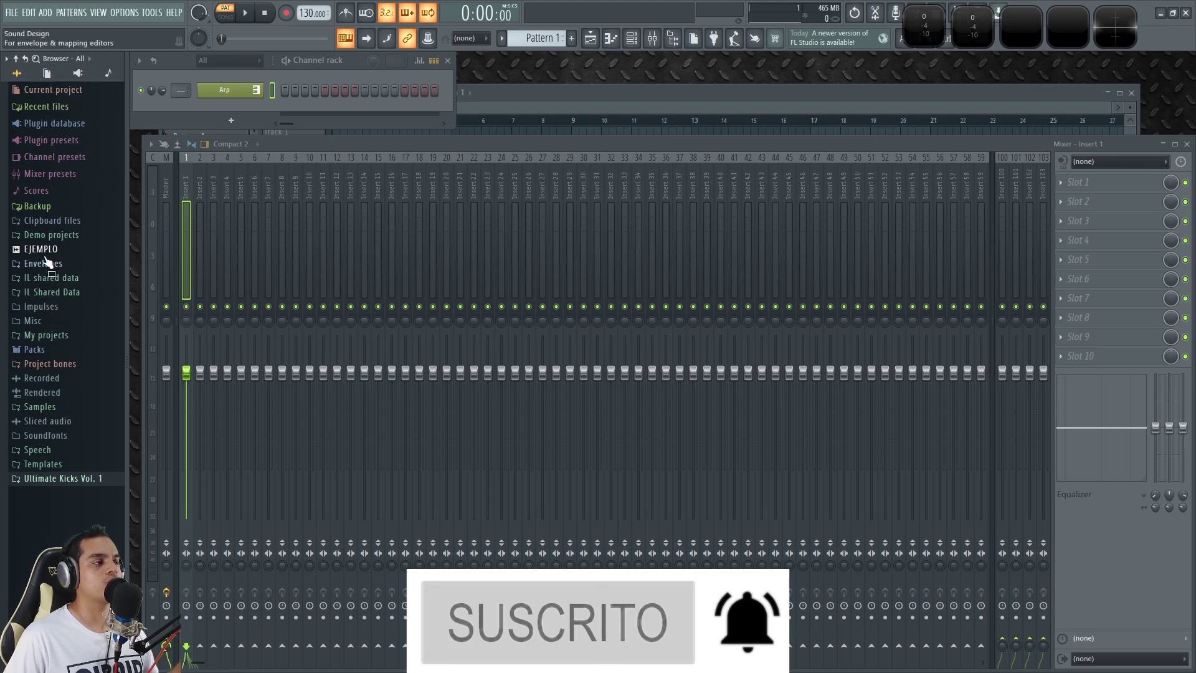
Open the EJEMPLO browser folder in a maximized File Explorer window and go up to its parent Patches folder
right_click(38, 251)
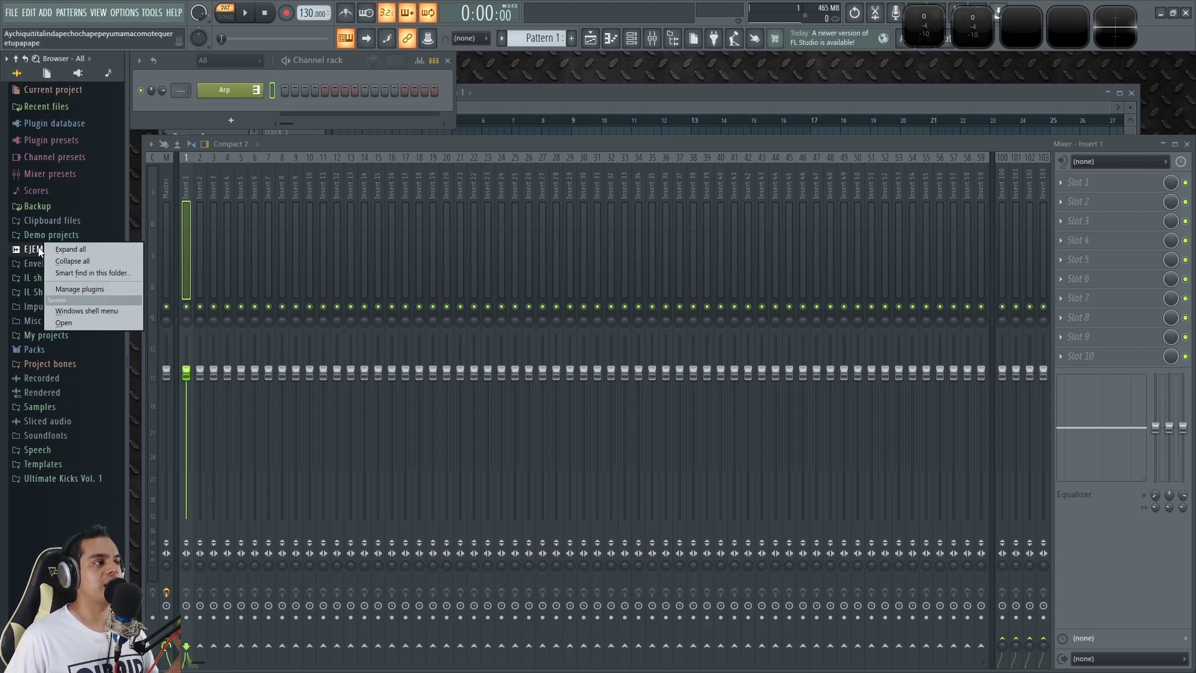
left_click(74, 323)
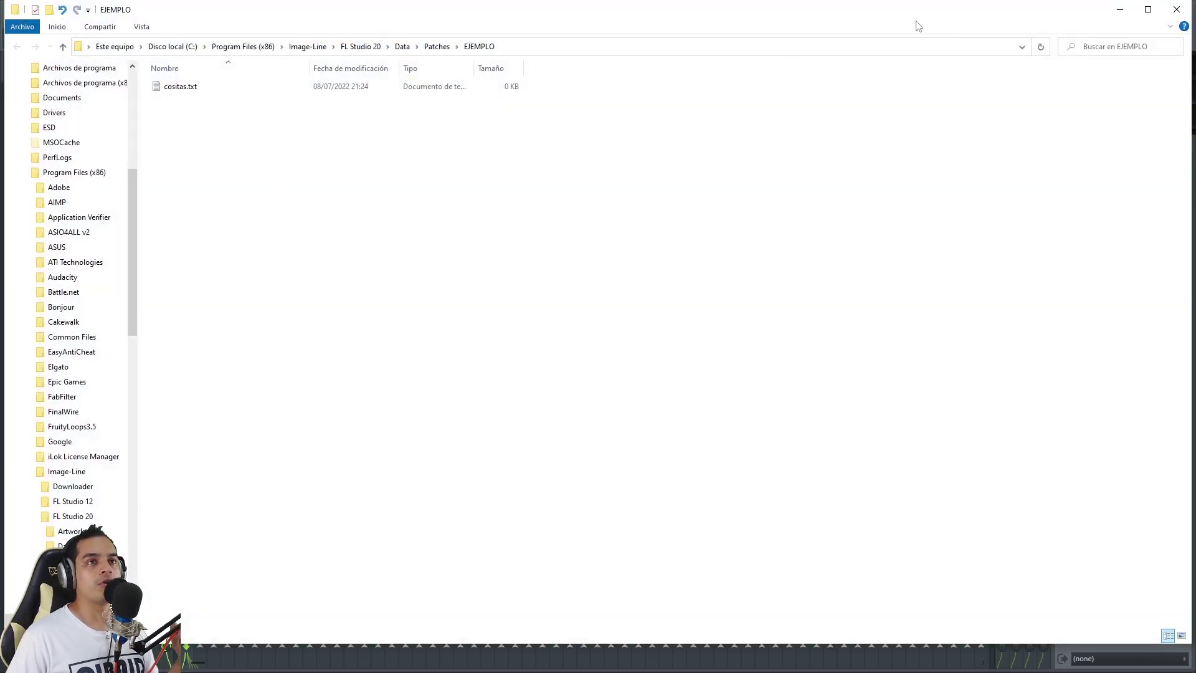
left_click(1148, 9)
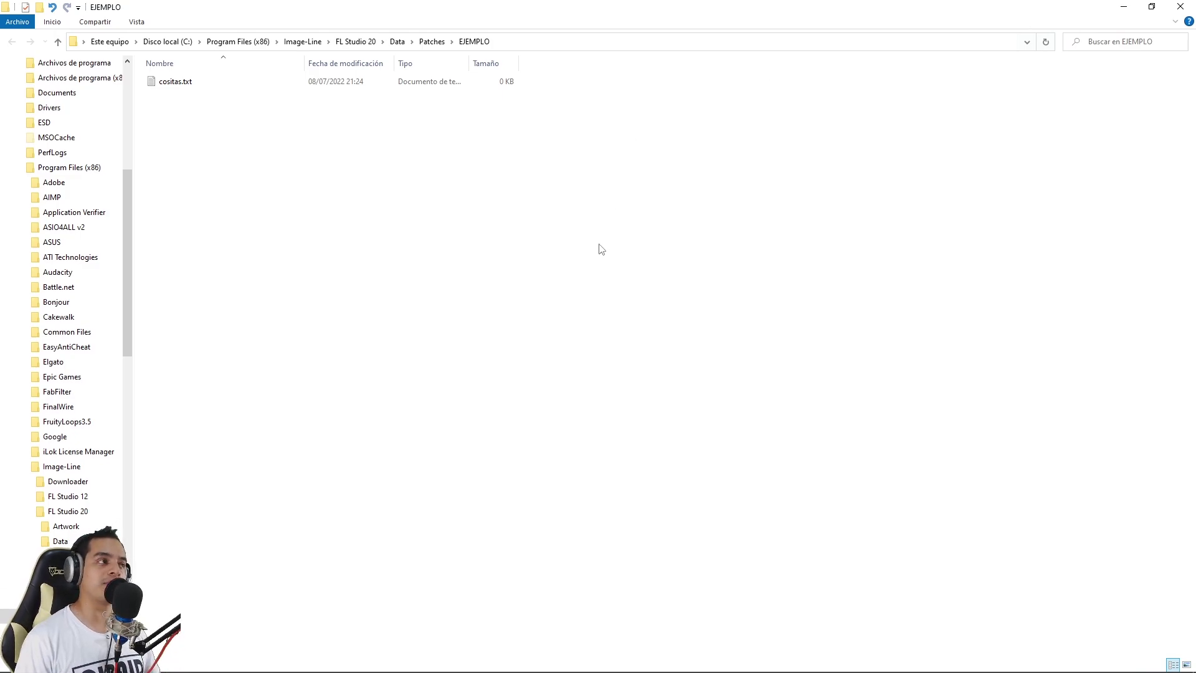
left_click(58, 42)
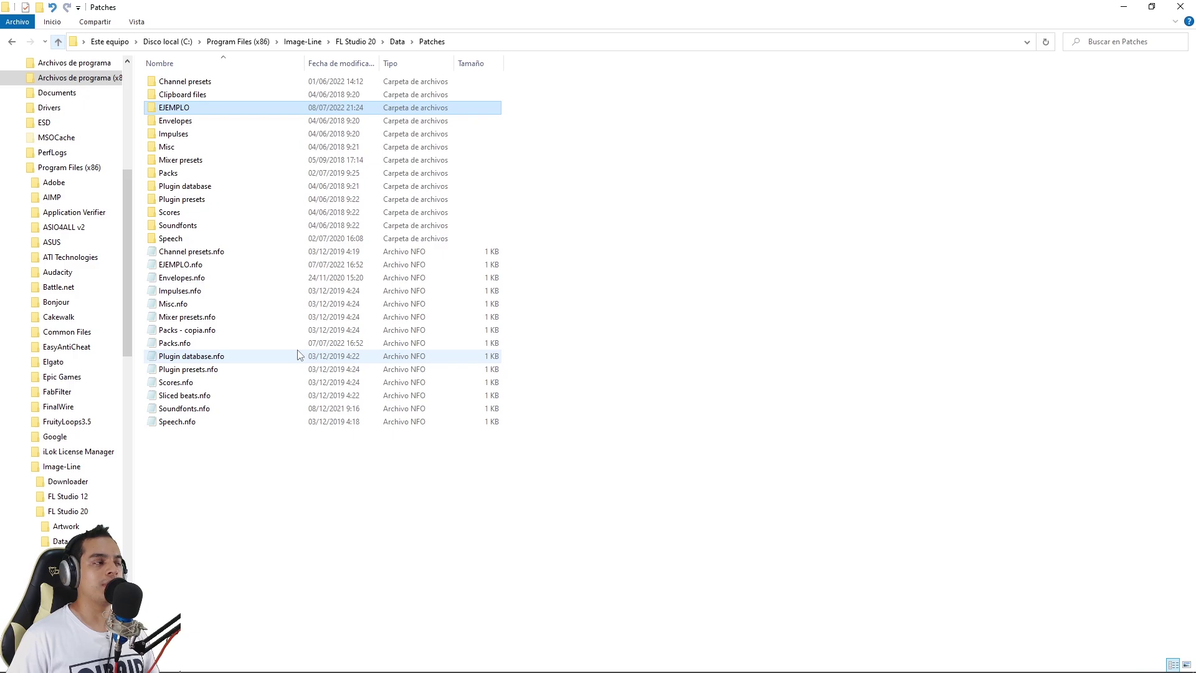
Examine how the EJEMPLO folder and the EJEMPLO.nfo file in the Patches folder correspond to each other by name
left_click(726, 309)
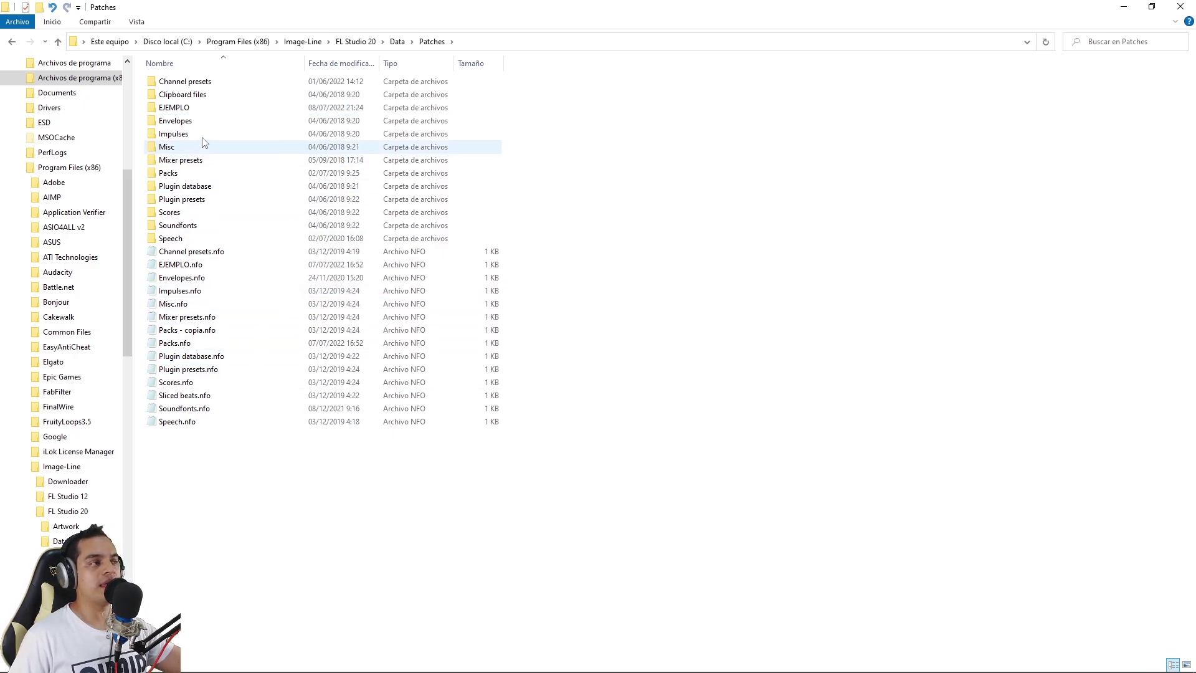
left_click(173, 110)
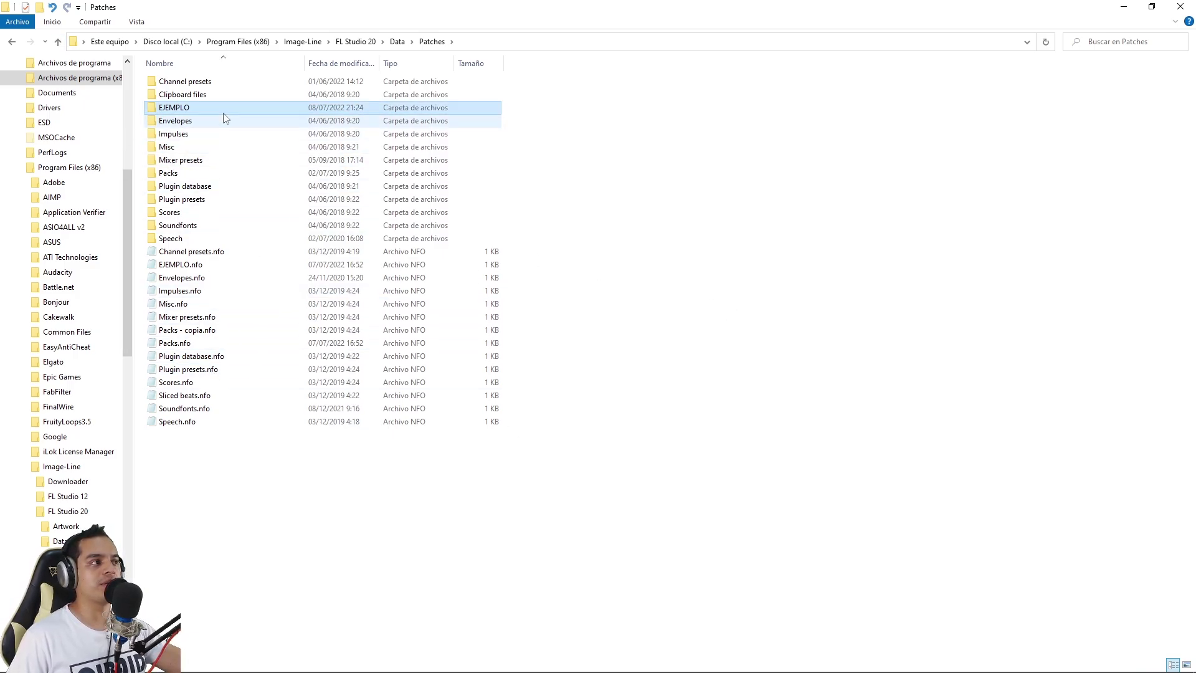
left_click(170, 110)
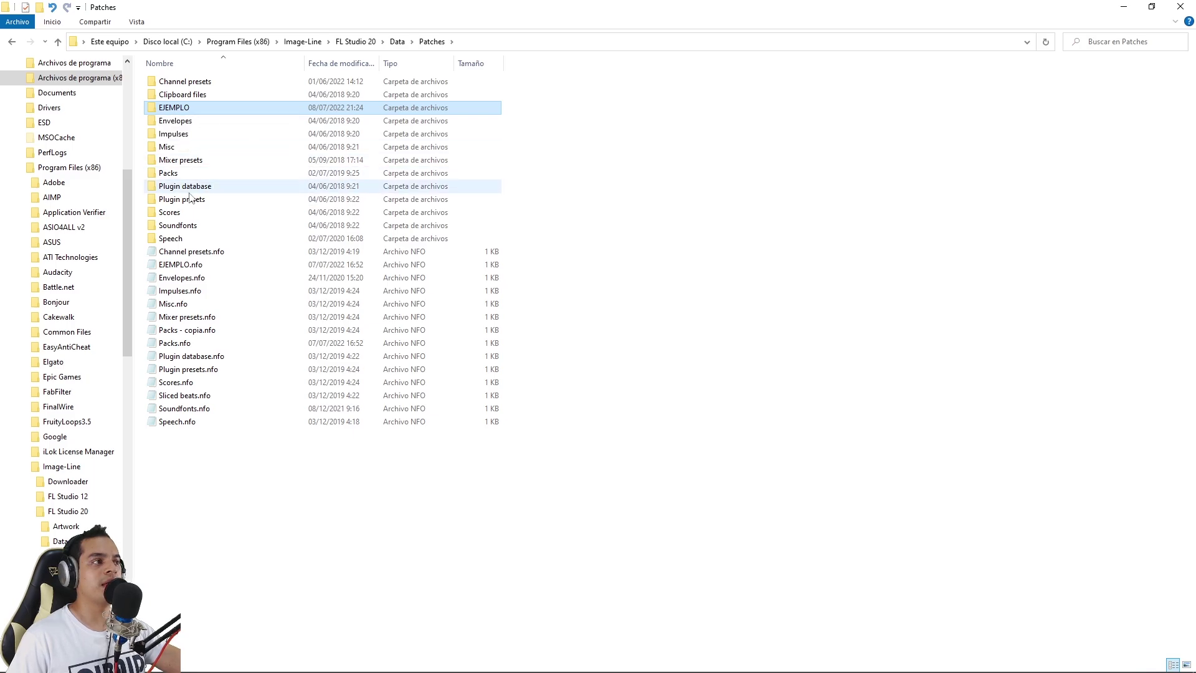
left_click(599, 167)
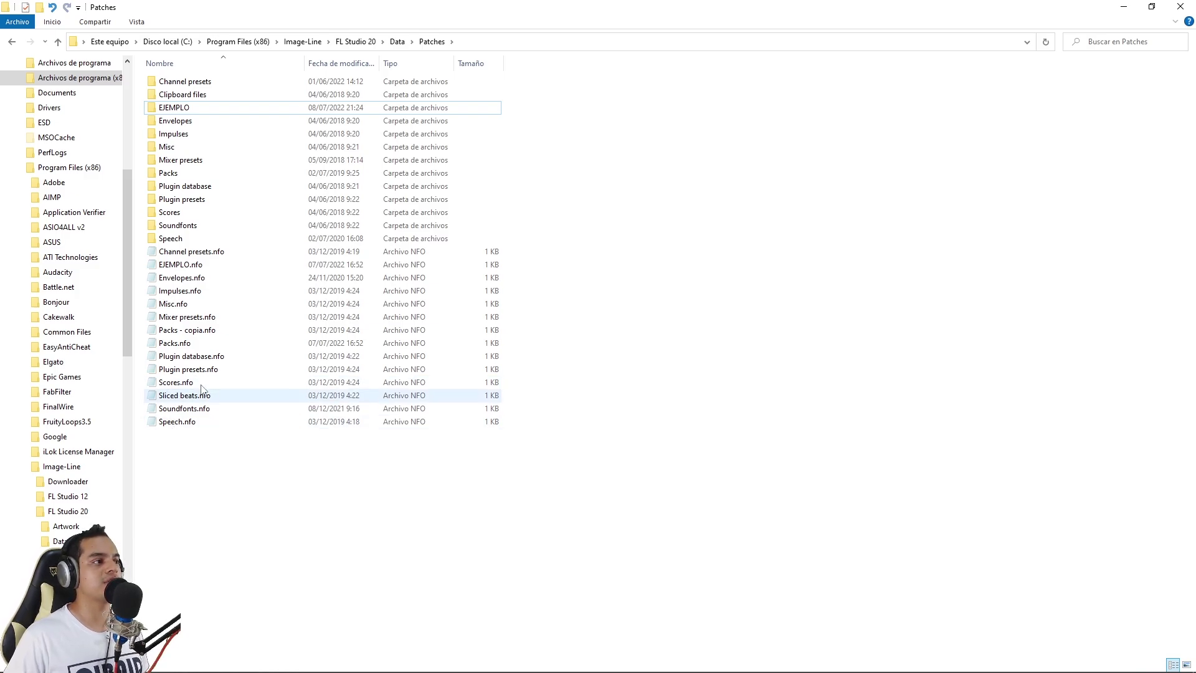
left_click(179, 266)
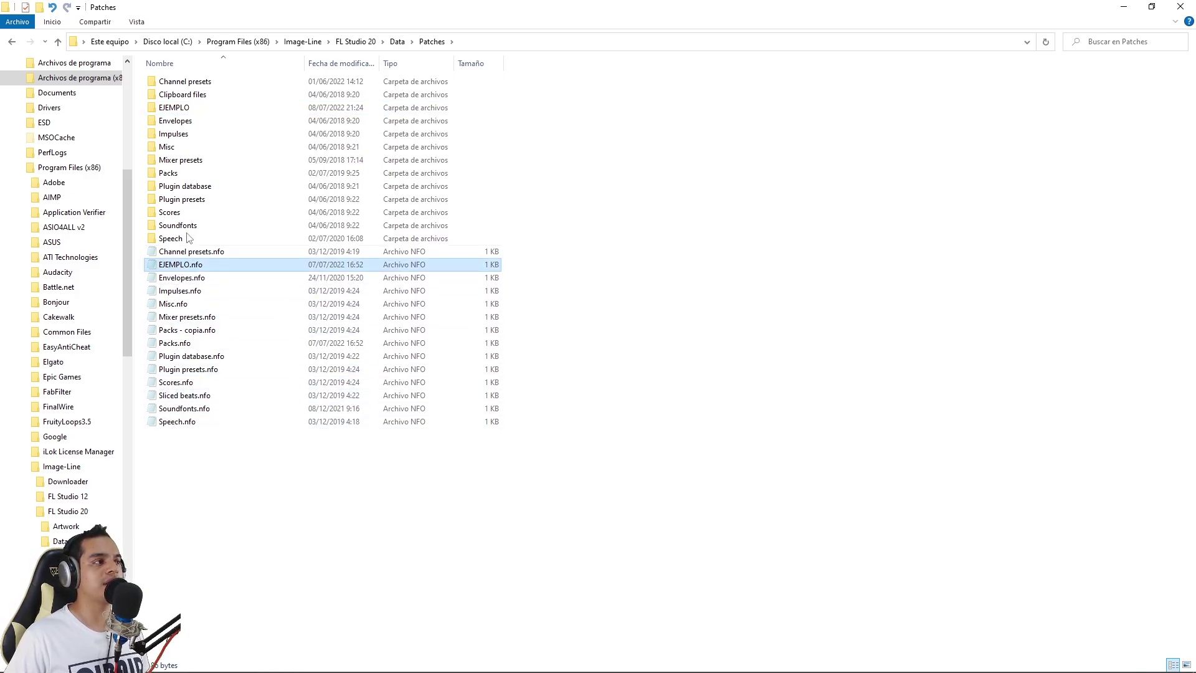
left_click(180, 111)
left_click(185, 267)
left_click(180, 110)
left_click(181, 266)
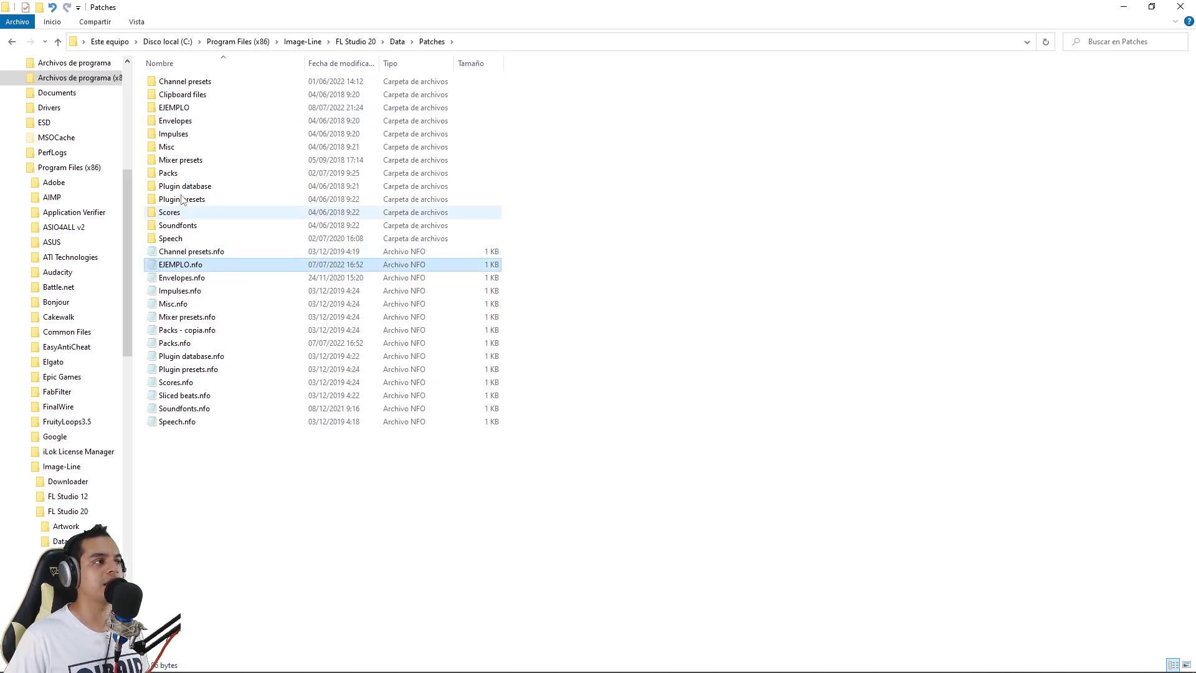
left_click(180, 110)
left_click(189, 267)
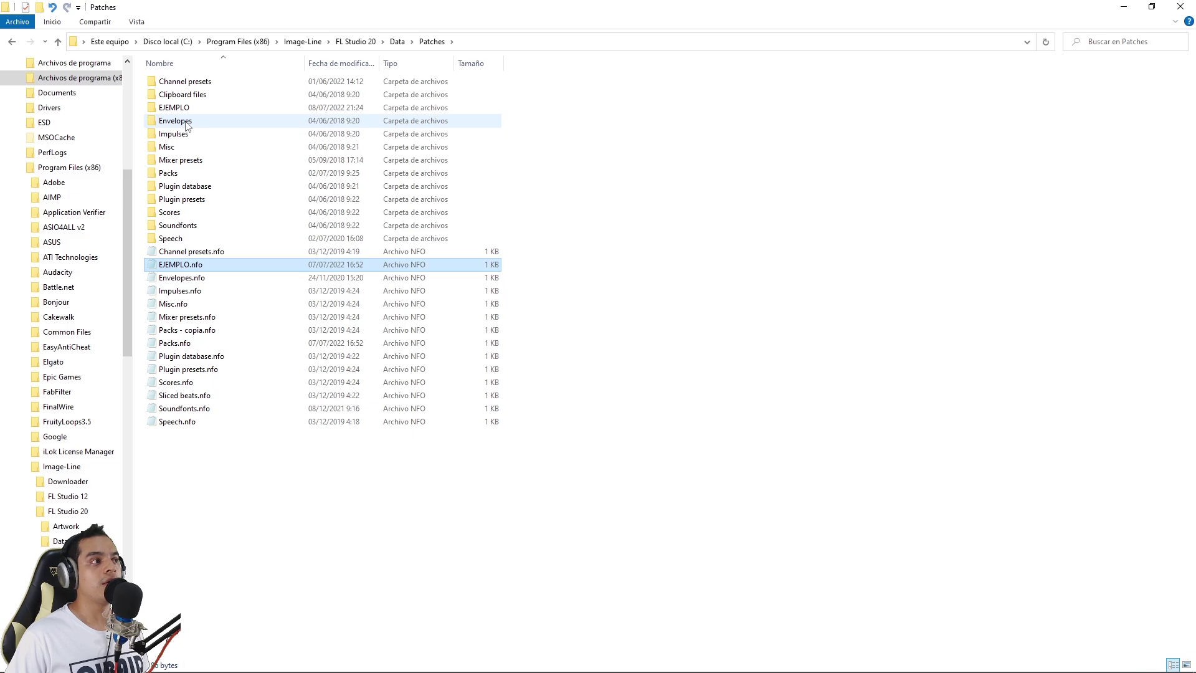
left_click(187, 123)
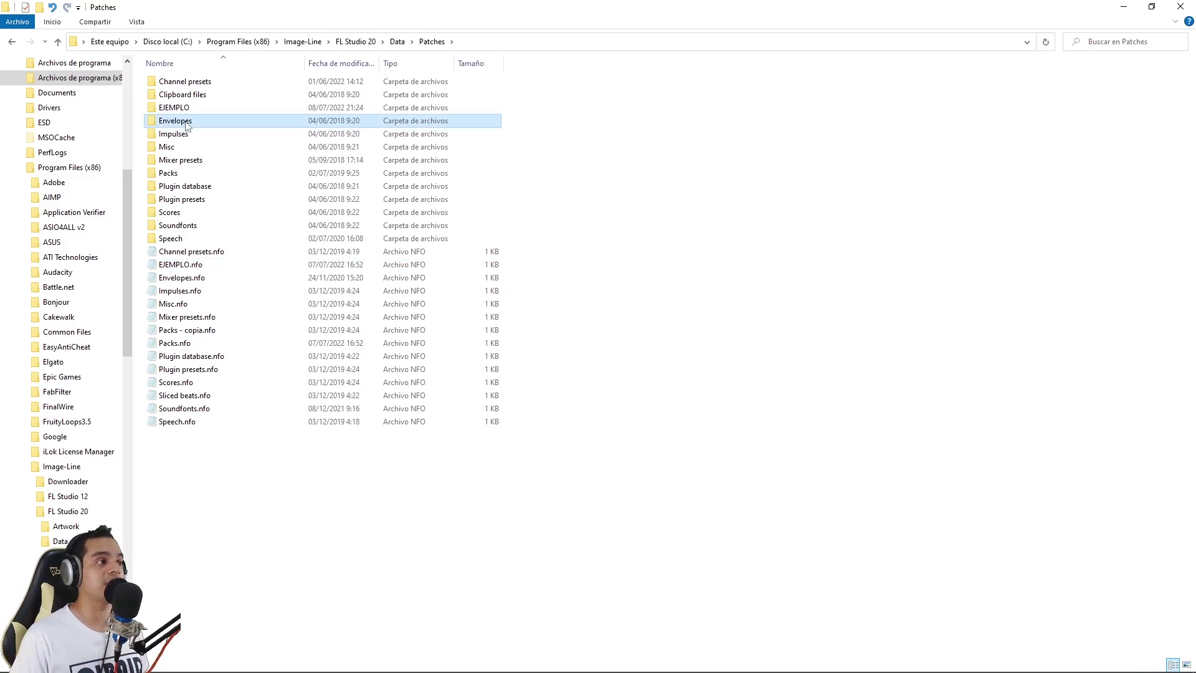
Open the name of the EJEMPLO.nfo file for editing and keep it as EJEMPLO.nfo
left_click(187, 265)
left_click(192, 264)
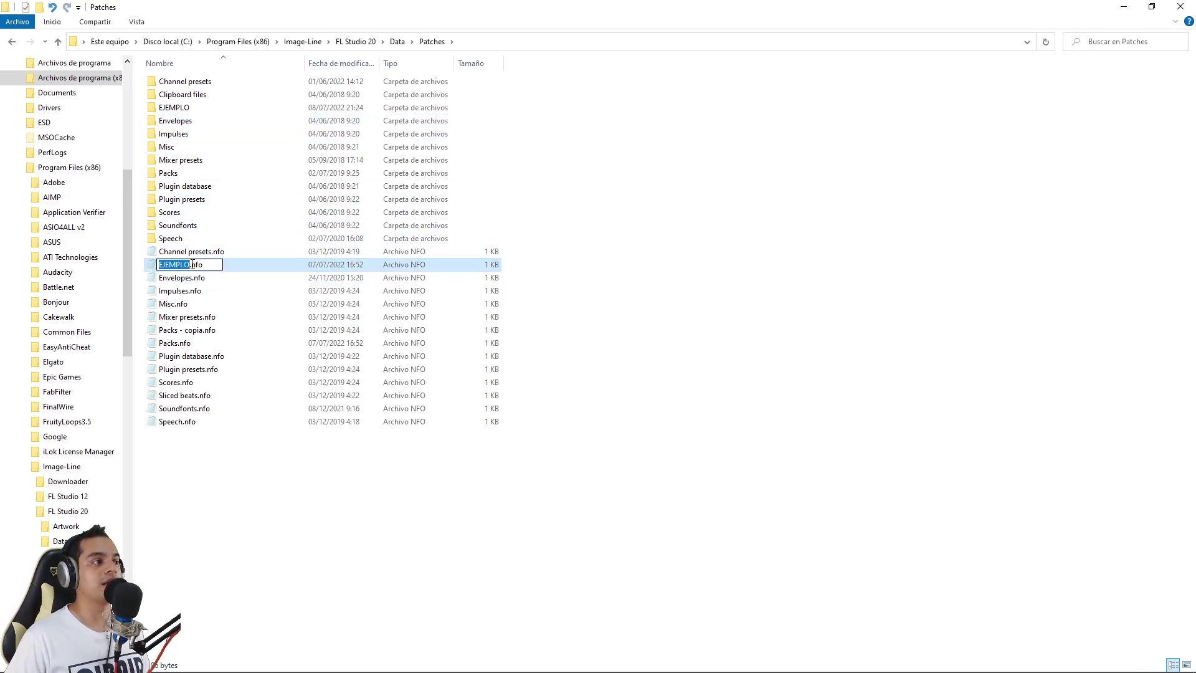
left_click(194, 264)
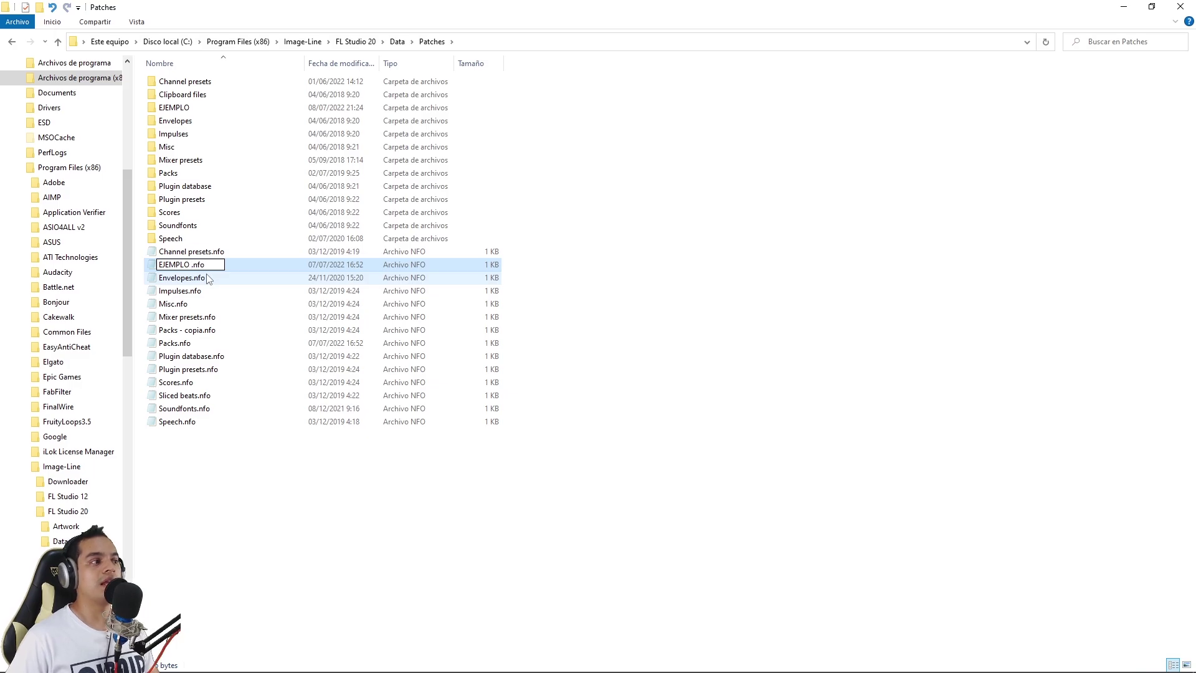
key("Return")
Create a text document named Nuevo documento de texto.nfo in the Patches folder and delete it again
left_click(243, 540)
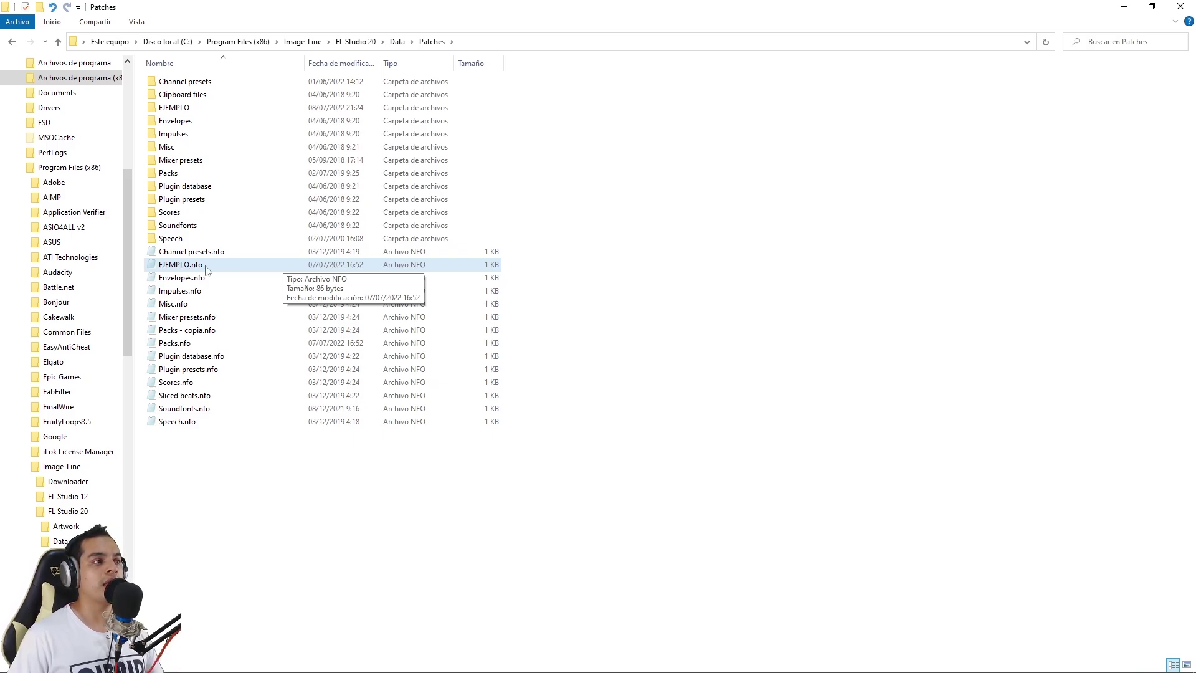
right_click(215, 453)
mouse_move(300, 602)
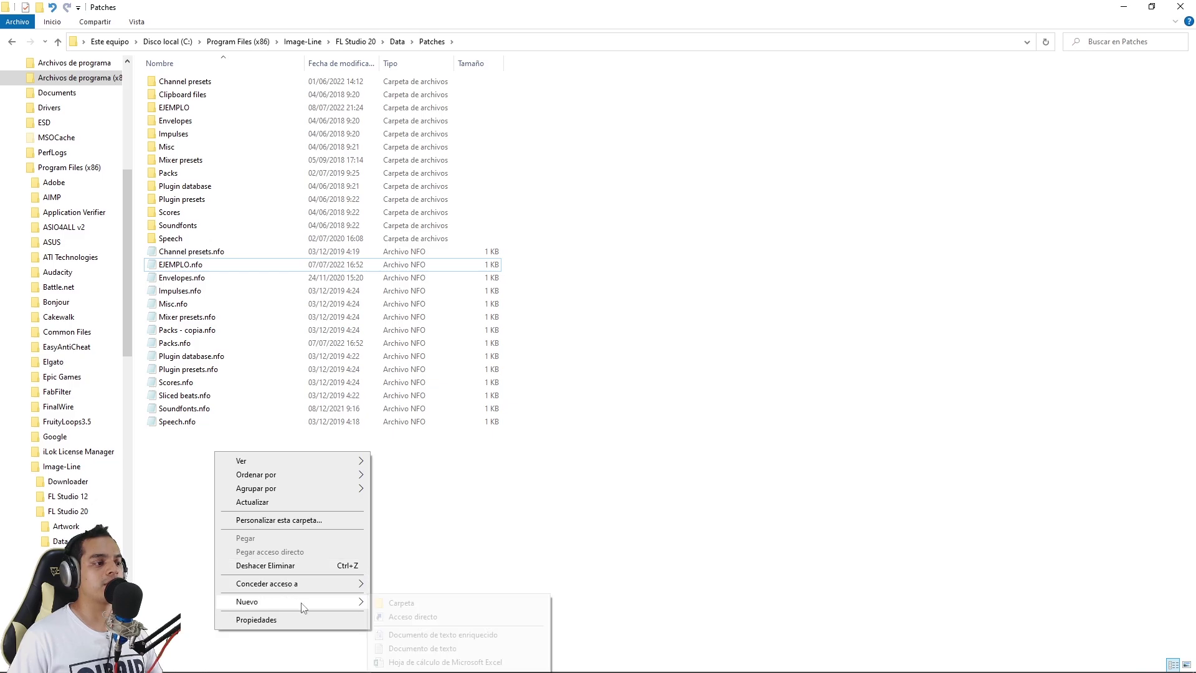
left_click(421, 647)
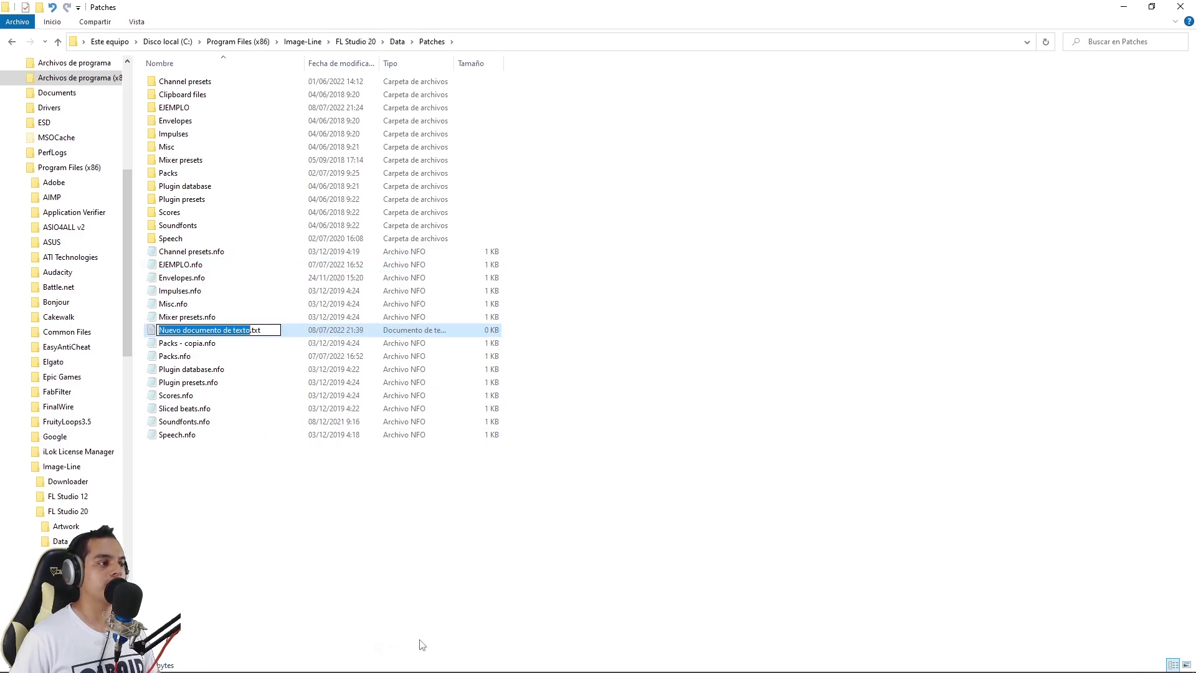
key("Right")
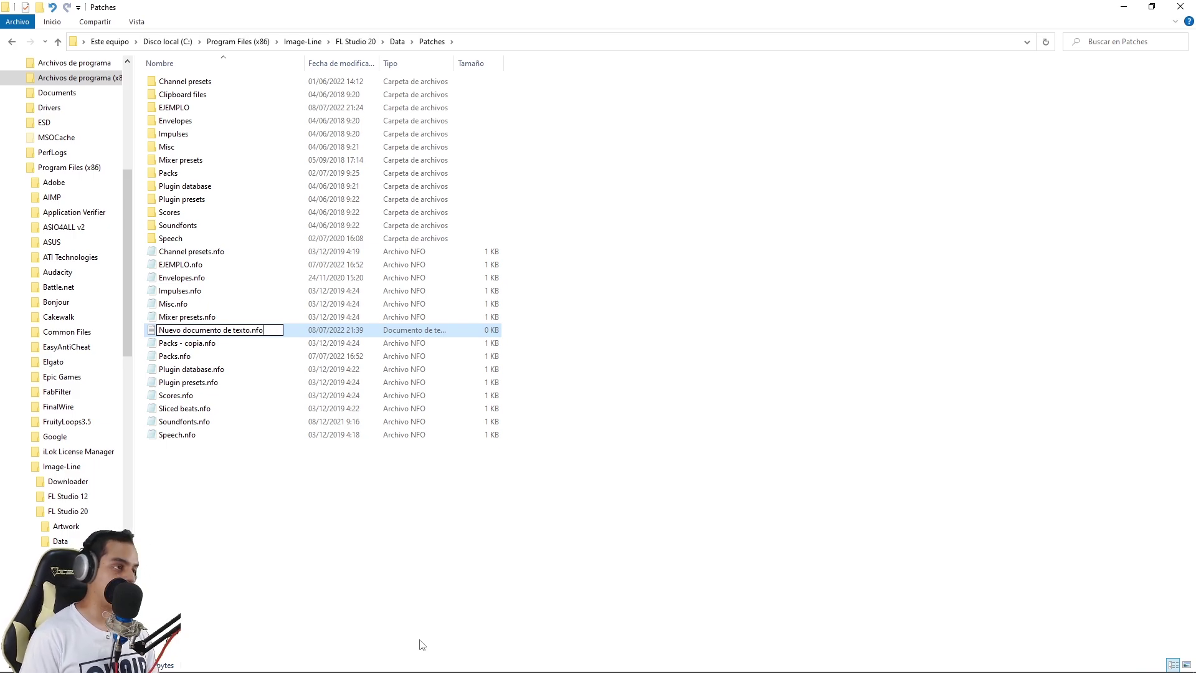
key("Return")
key("Return")
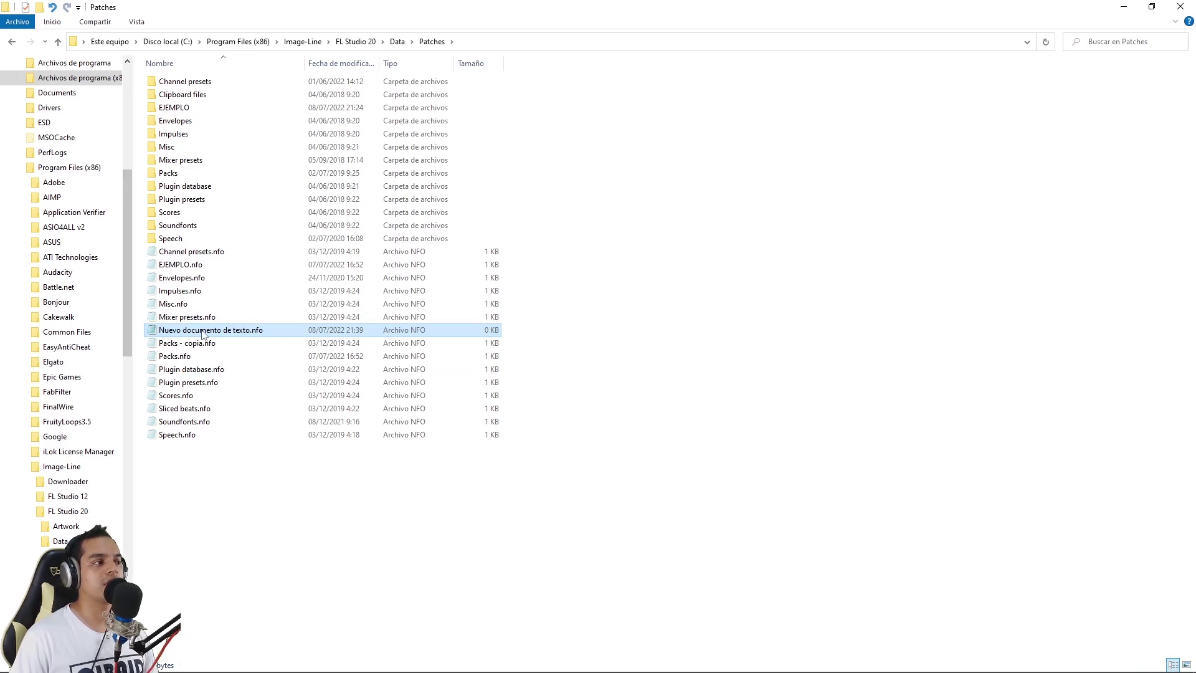
key("Delete")
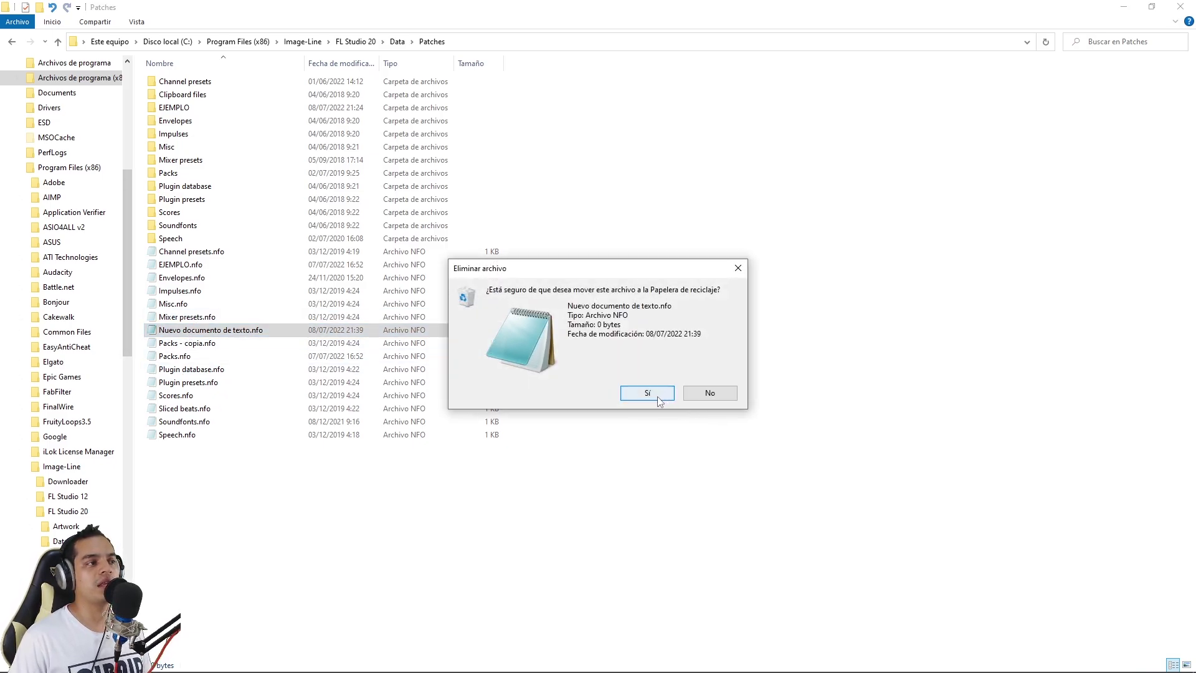
left_click(654, 391)
Open the EJEMPLO.nfo file in a maximized Notepad window and examine its Color line and hexadecimal code
double_click(191, 266)
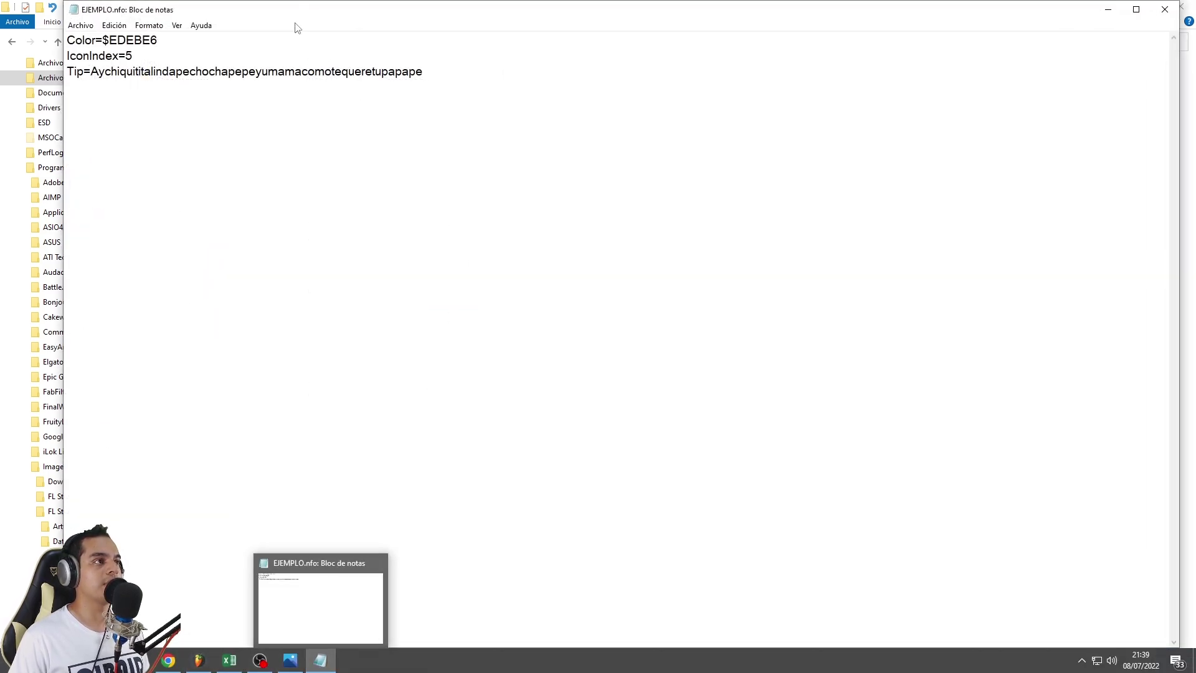
left_click(1136, 10)
left_click_drag(539, 185, 3, 34)
left_click(327, 65)
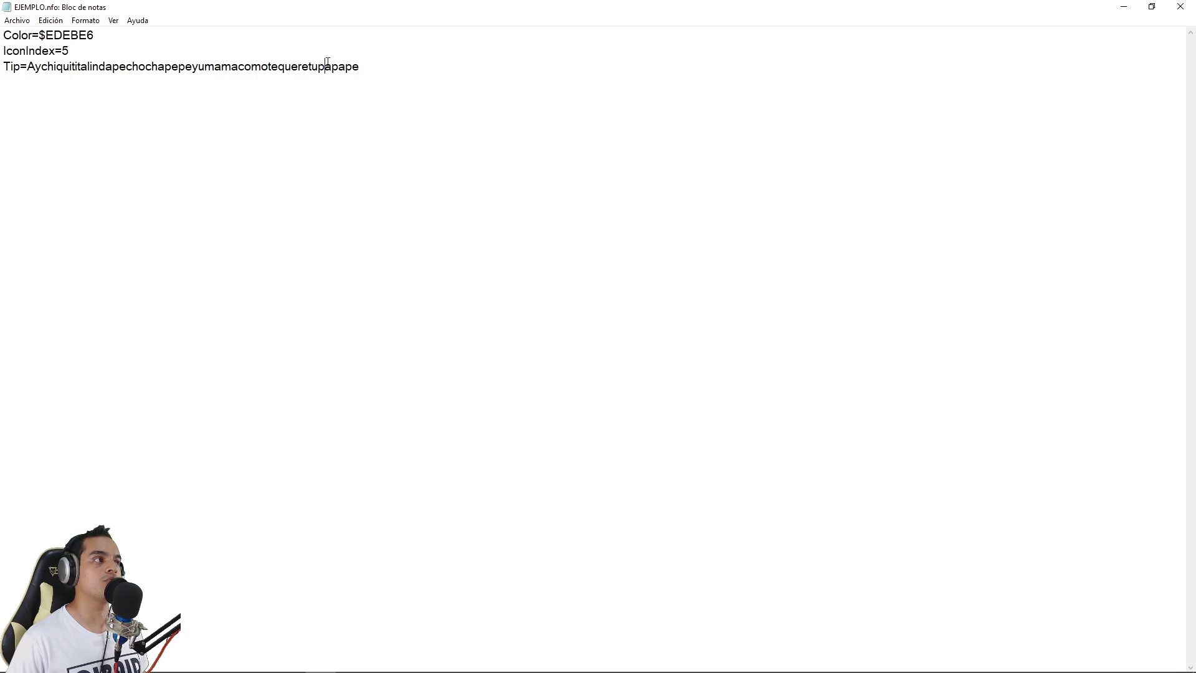
left_click_drag(7, 35, 93, 36)
left_click(62, 35)
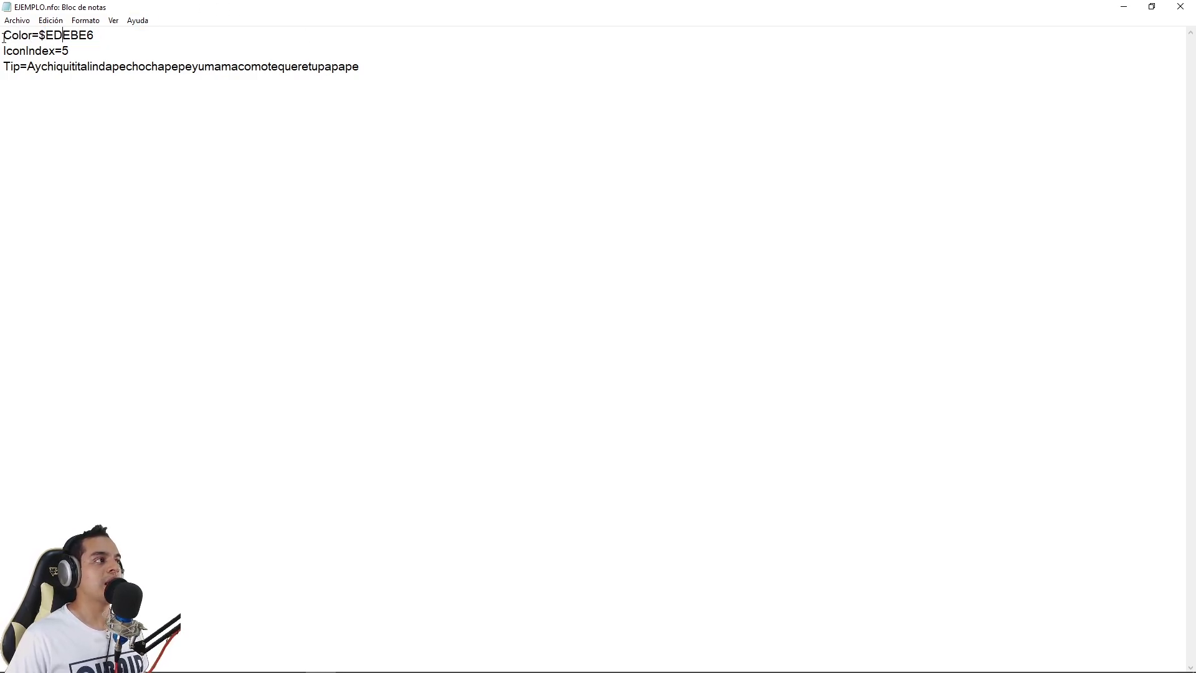
left_click_drag(25, 36, 119, 45)
left_click(70, 35)
left_click(99, 37)
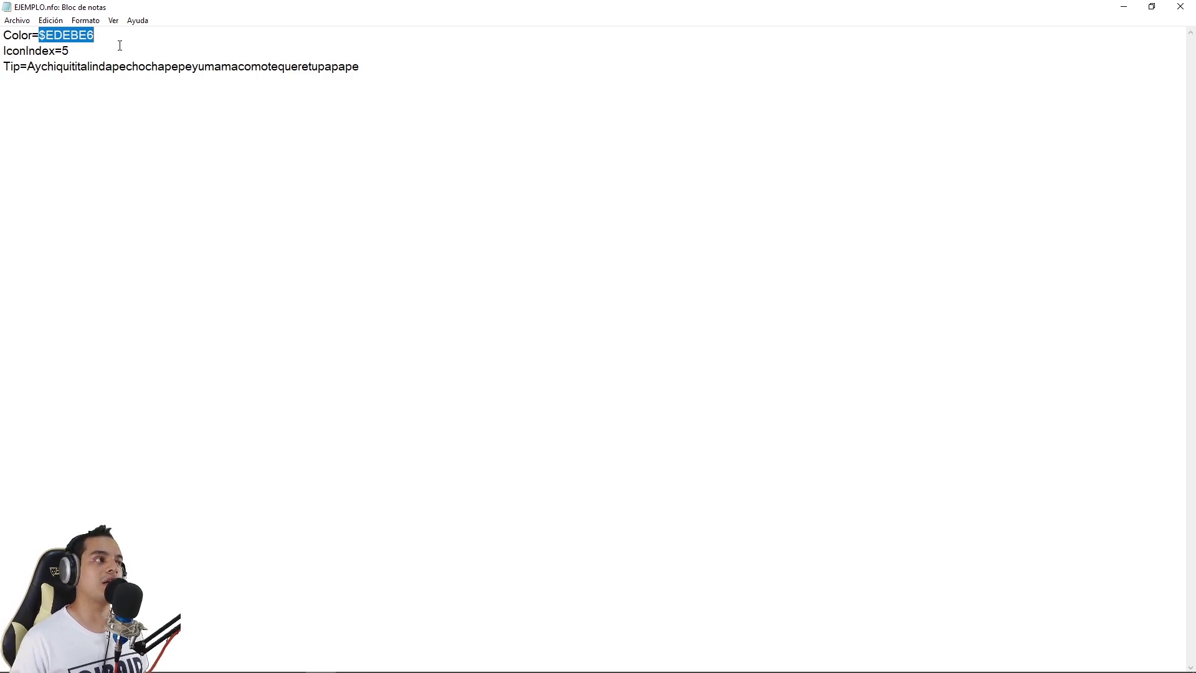
left_click(63, 35)
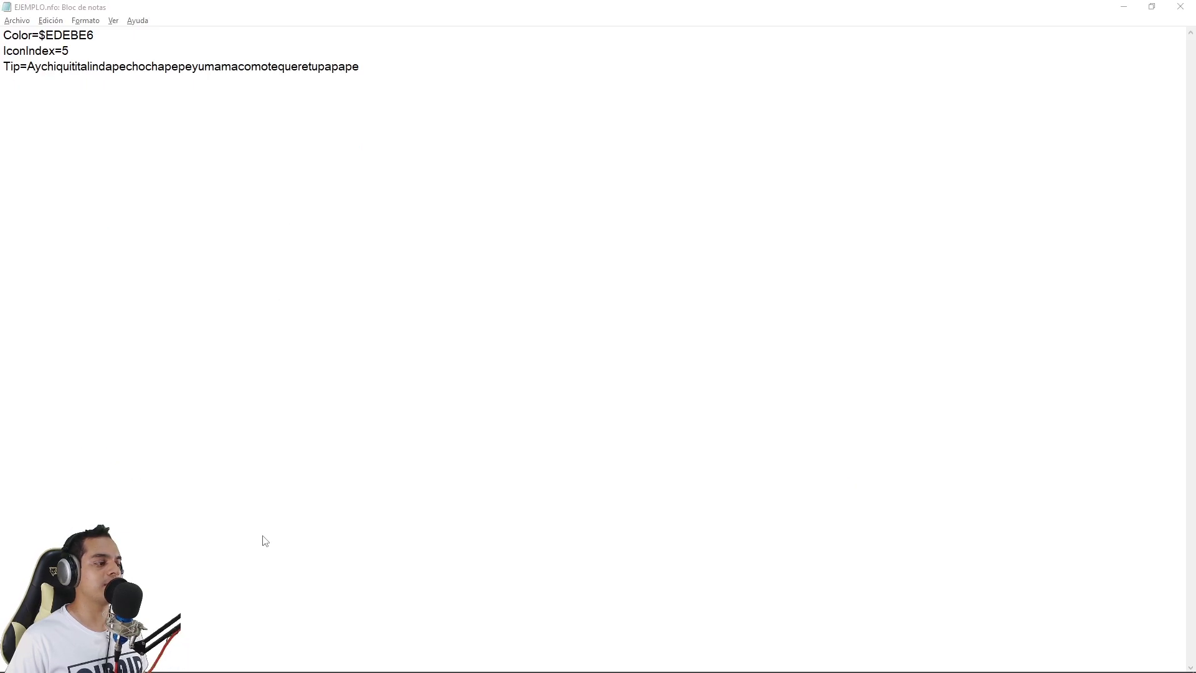
Switch to FL Studio and pick the crimson red #D41813 in the color selector of the Arp channel
key("super")
left_click(200, 660)
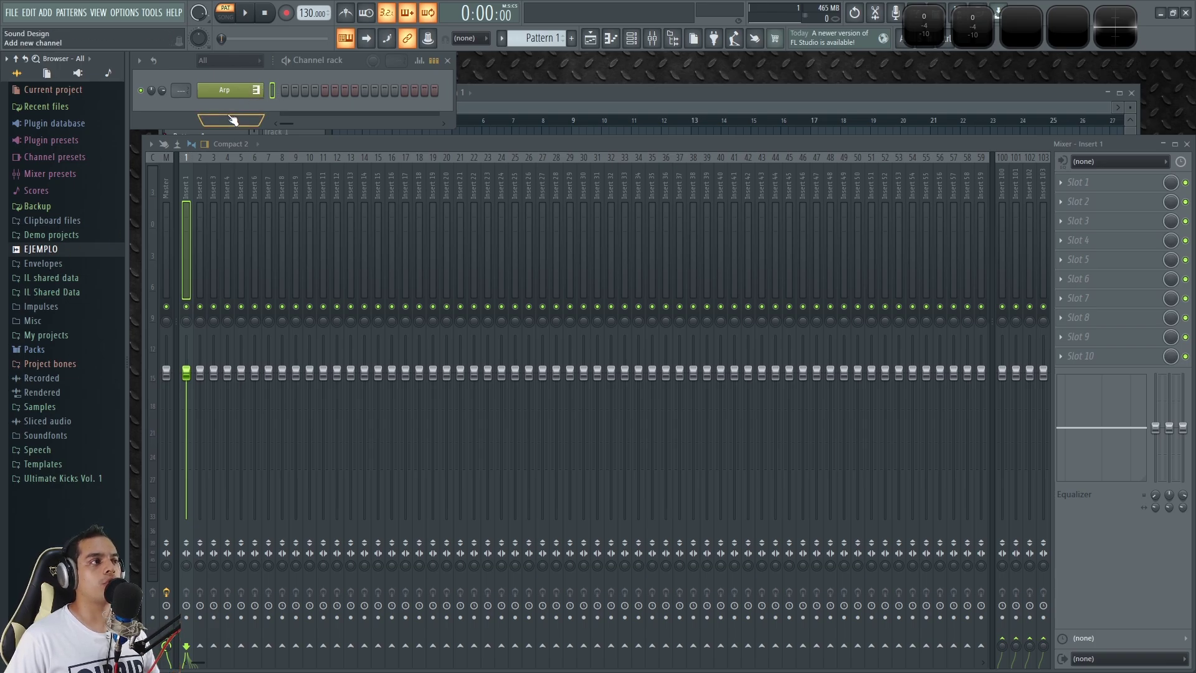
left_click(232, 119)
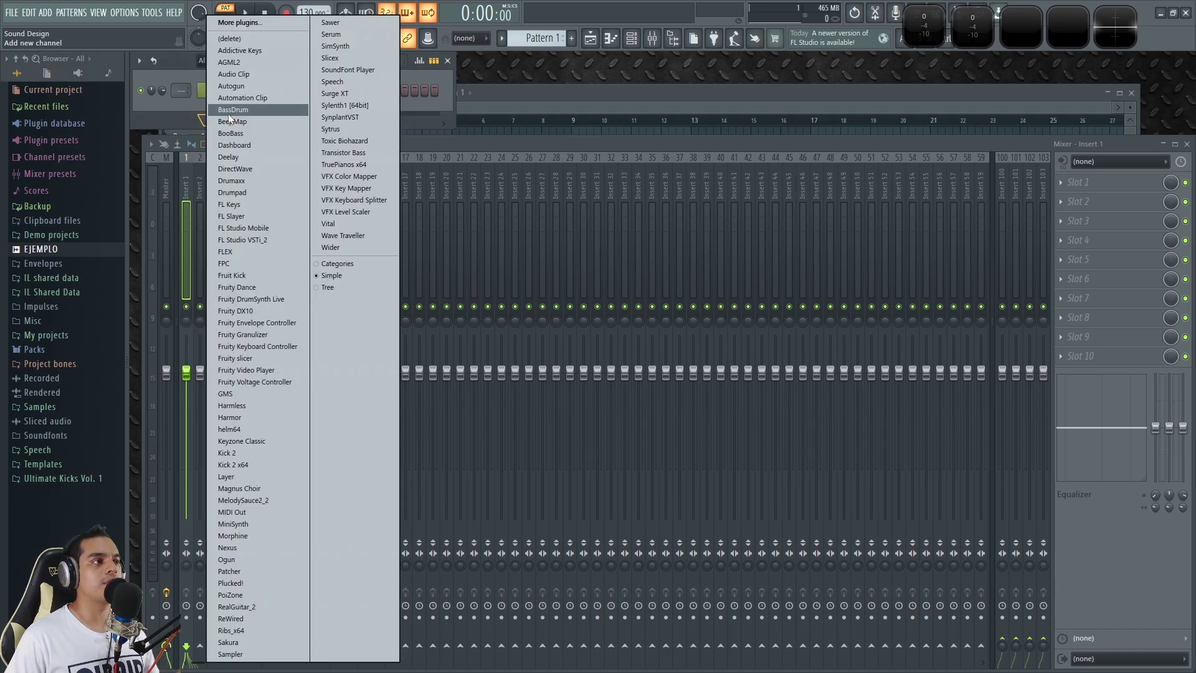
key("Escape")
key("F2")
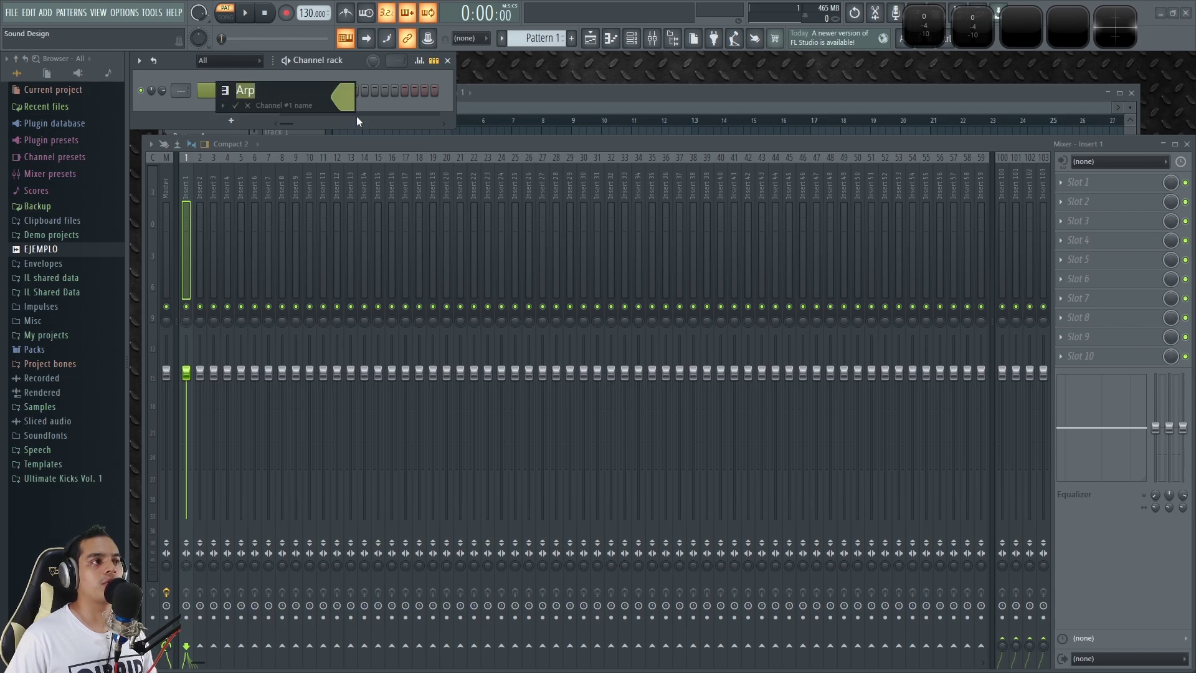
left_click(348, 98)
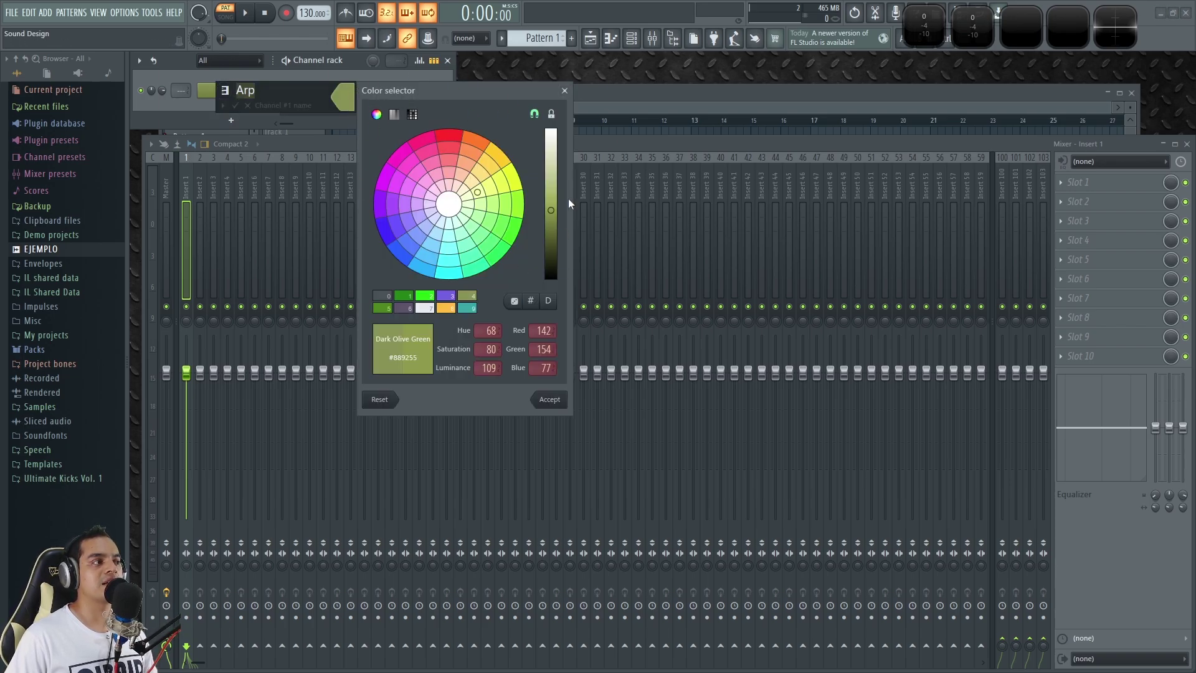
left_click(451, 137)
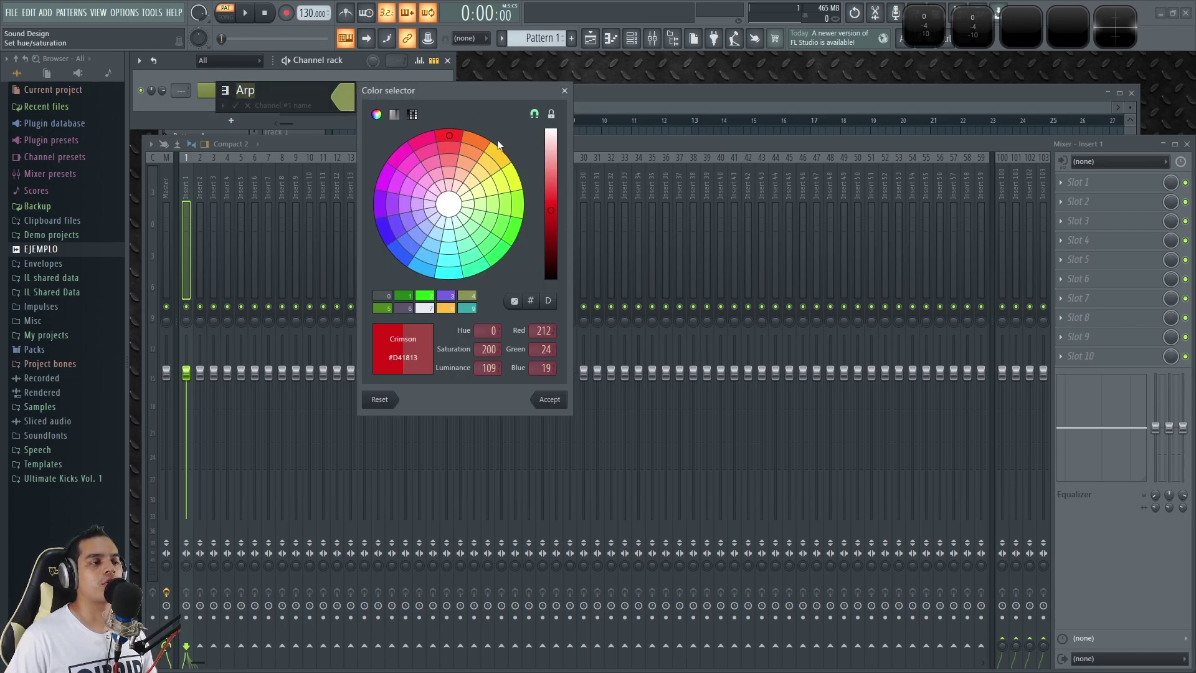
Copy the hexadecimal value #D41813 from the color selector and leave the selector
left_click(531, 302)
key("ctrl+c")
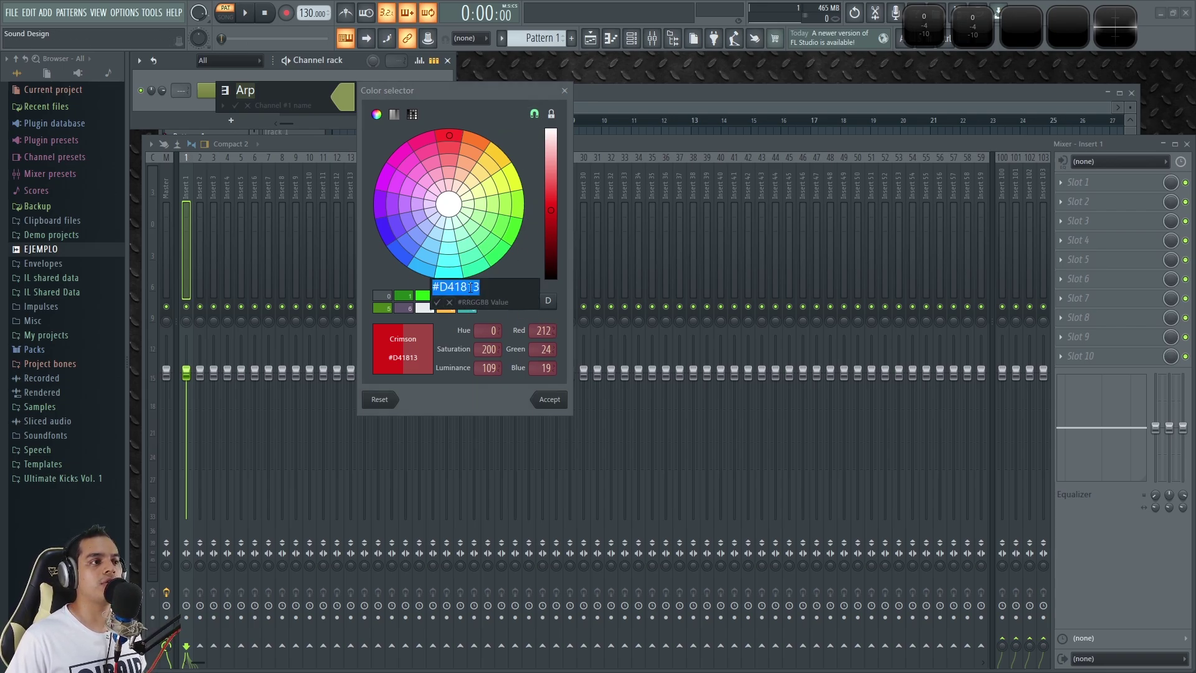
right_click(470, 287)
left_click(499, 324)
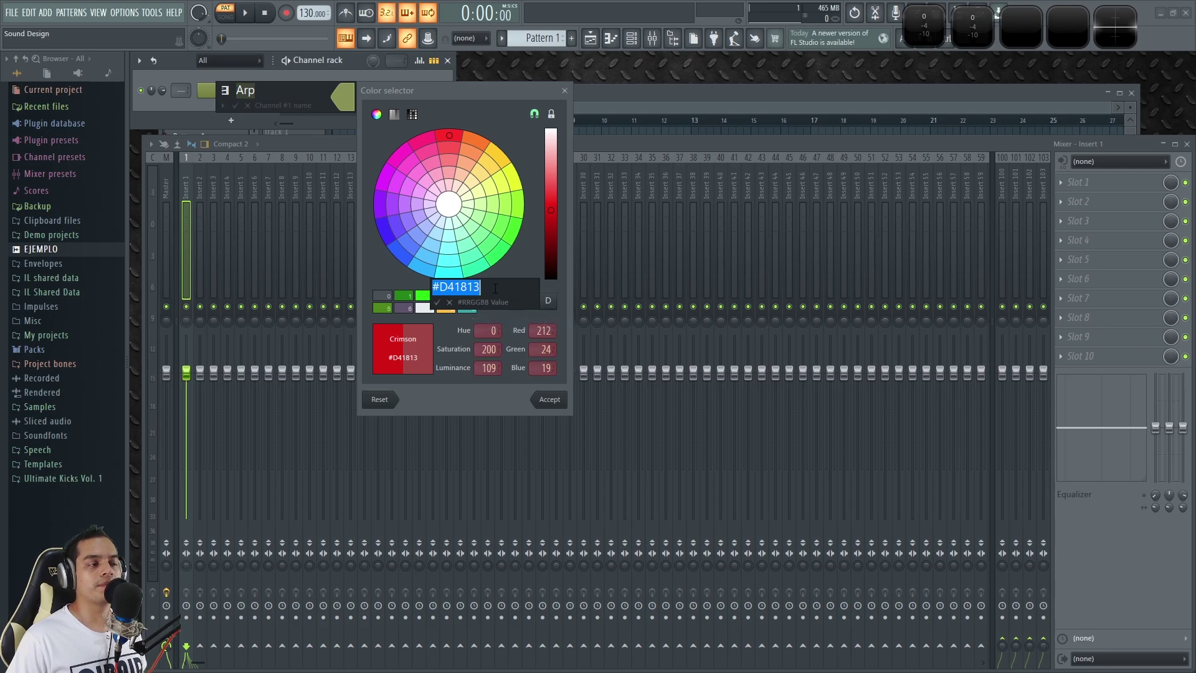
left_click(495, 288)
key("Return")
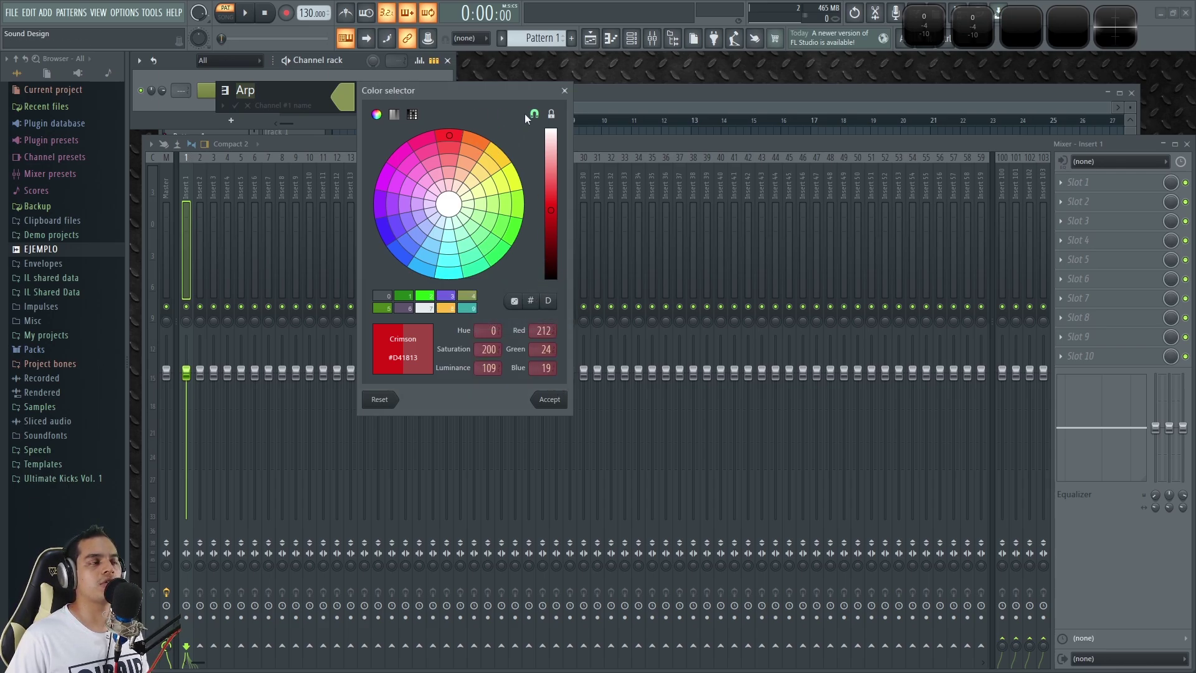
key("Escape")
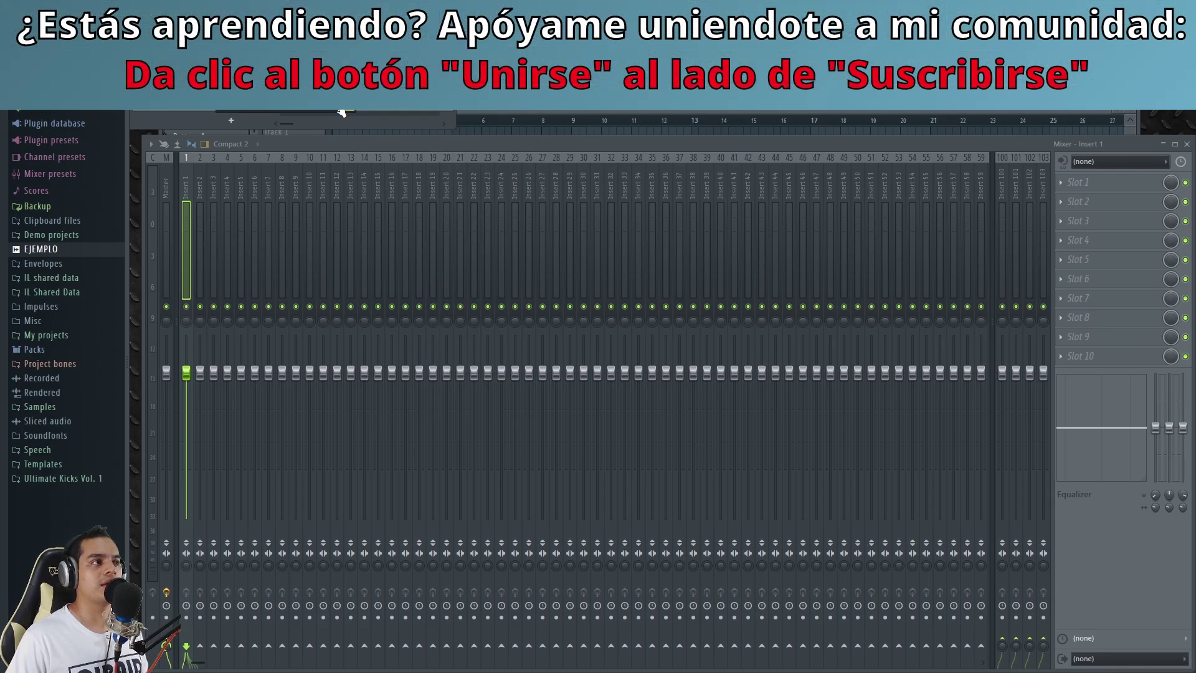
Reopen the Arp channel's color selector and apply the crimson color #D41813 to the channel
left_click(327, 99)
left_click(454, 155)
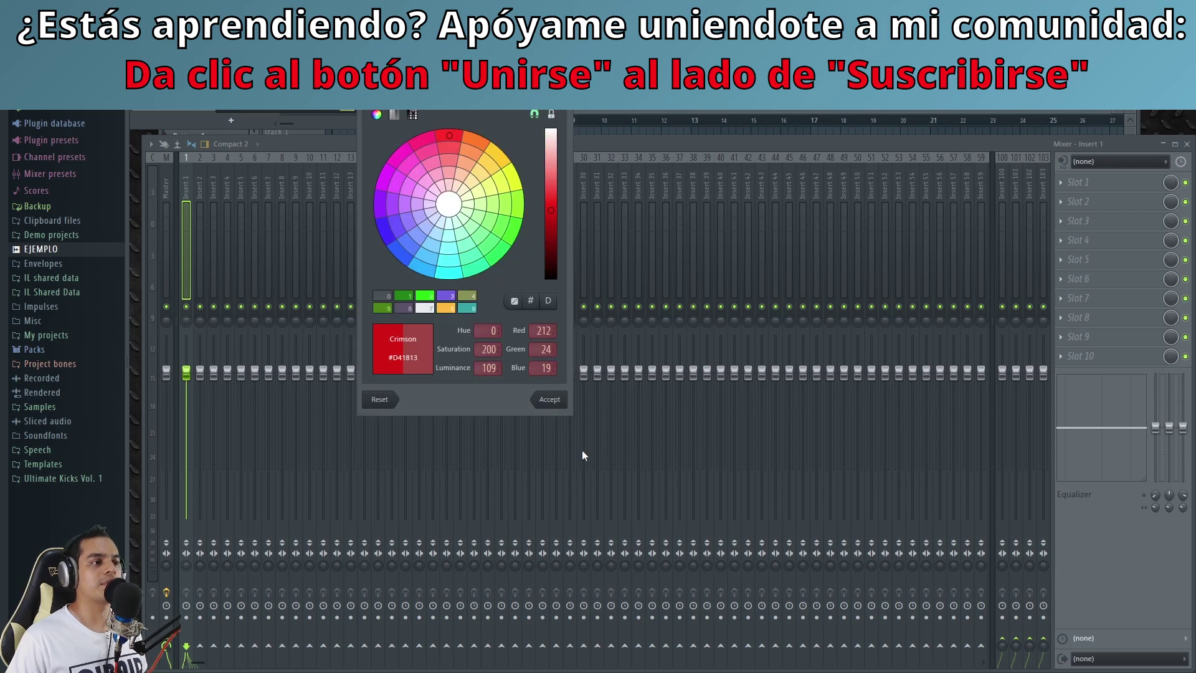
left_click(549, 399)
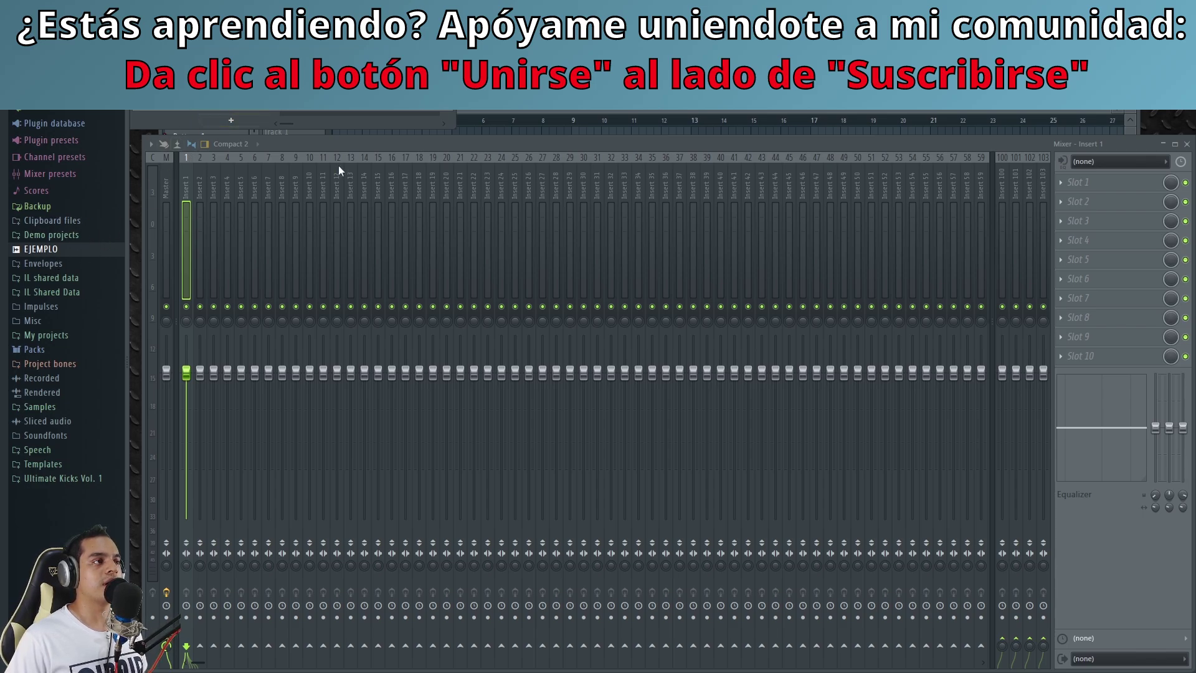
Return to EJEMPLO.nfo in Notepad and replace the Color code with the copied value without its # sign, giving $D41813
key("super")
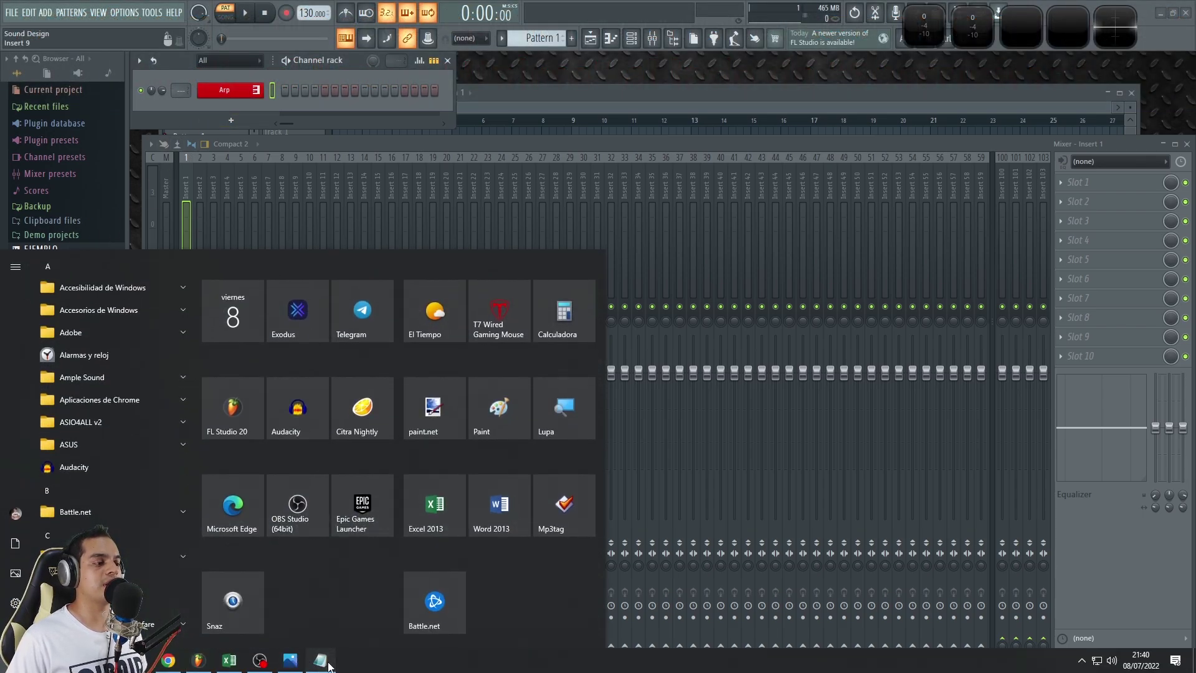
left_click(290, 660)
left_click_drag(45, 36, 94, 35)
key("ctrl+v")
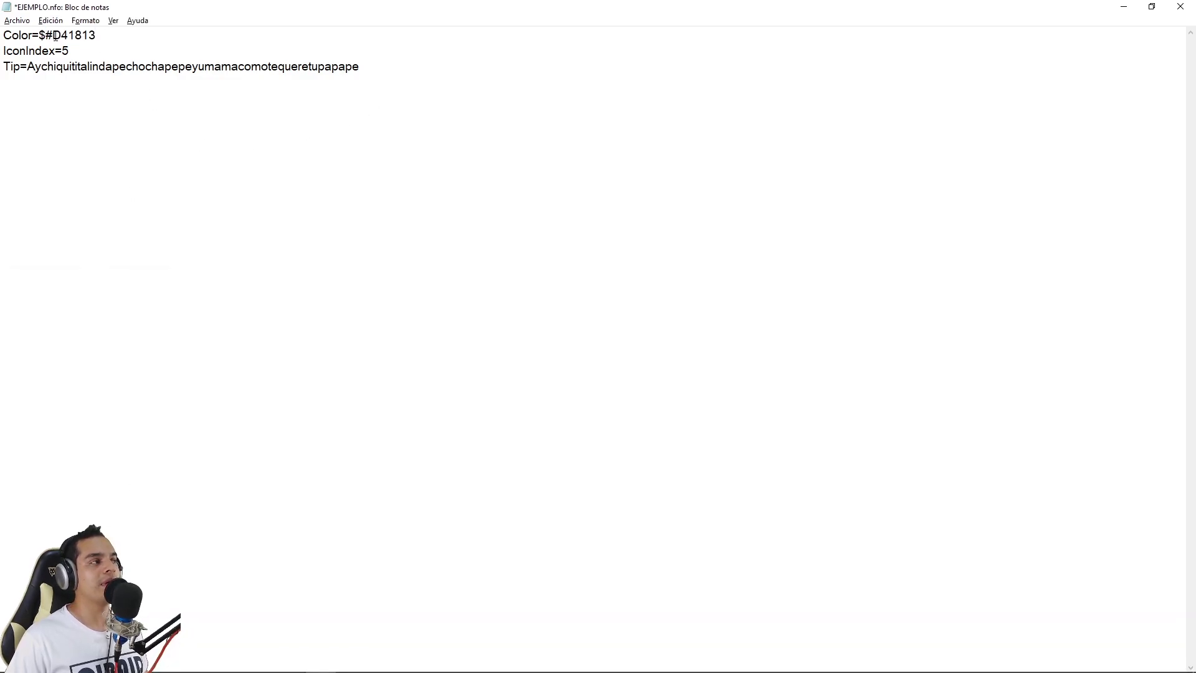
left_click_drag(45, 36, 53, 35)
key("Delete")
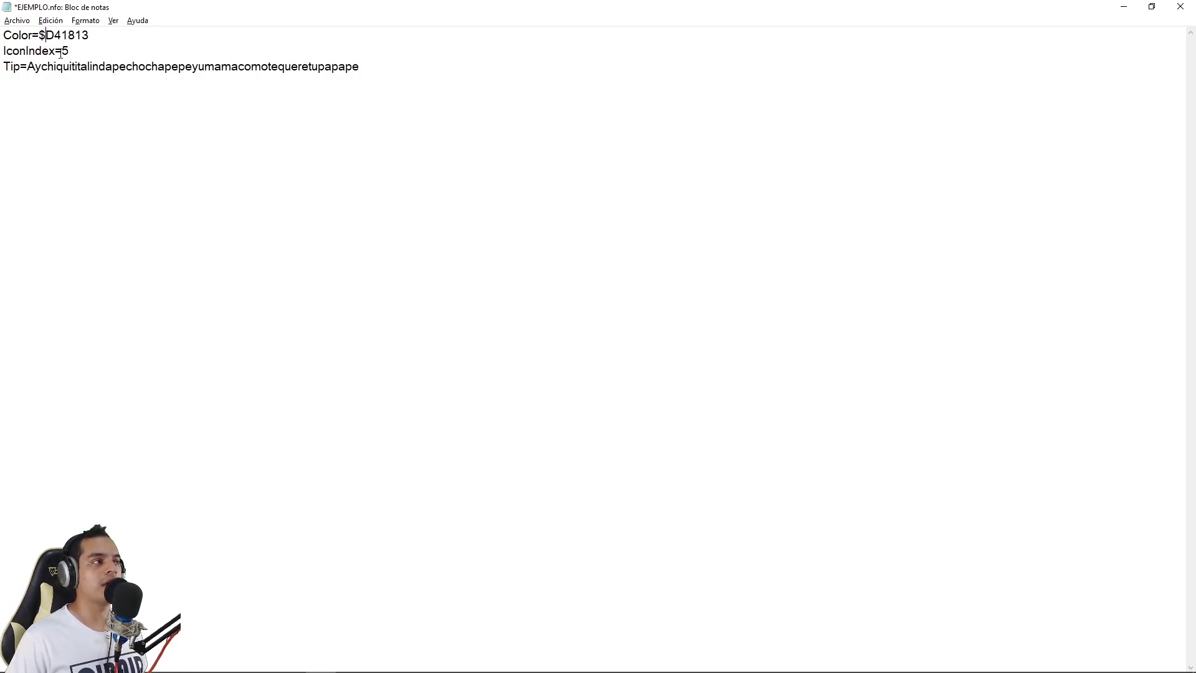
Reverse the order of the color code's digit pairs so the line reads Color=$1318D4, and save the file
left_click_drag(50, 36, 89, 35)
left_click(95, 35)
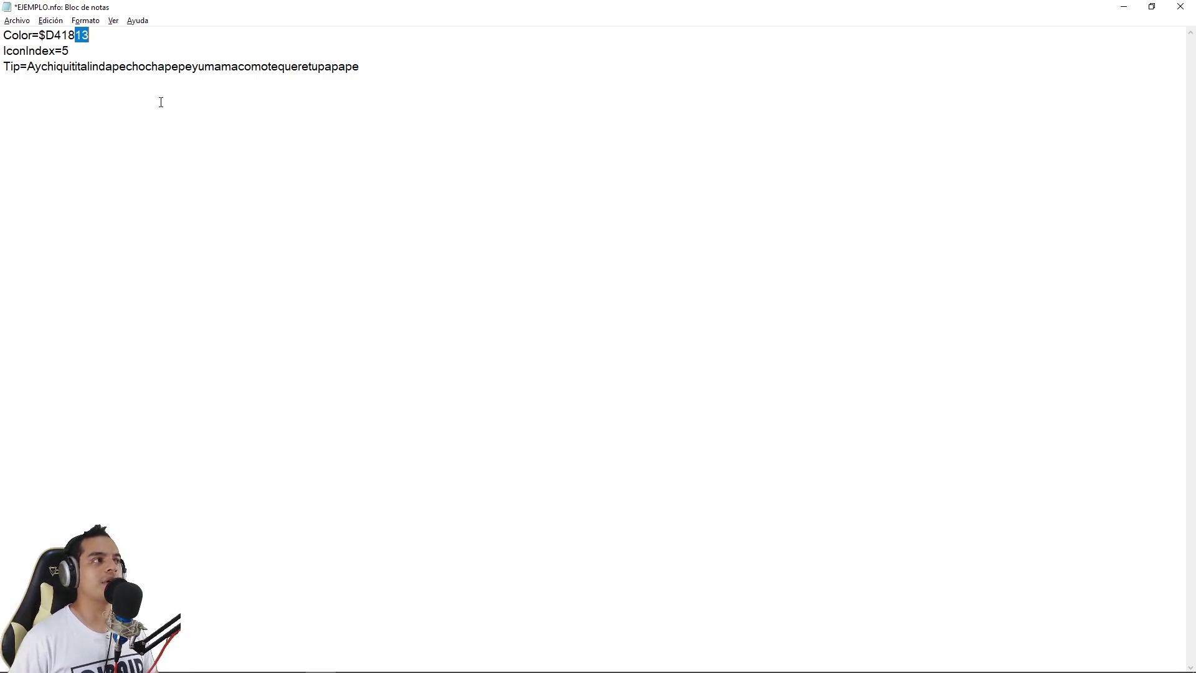
key("BackSpace")
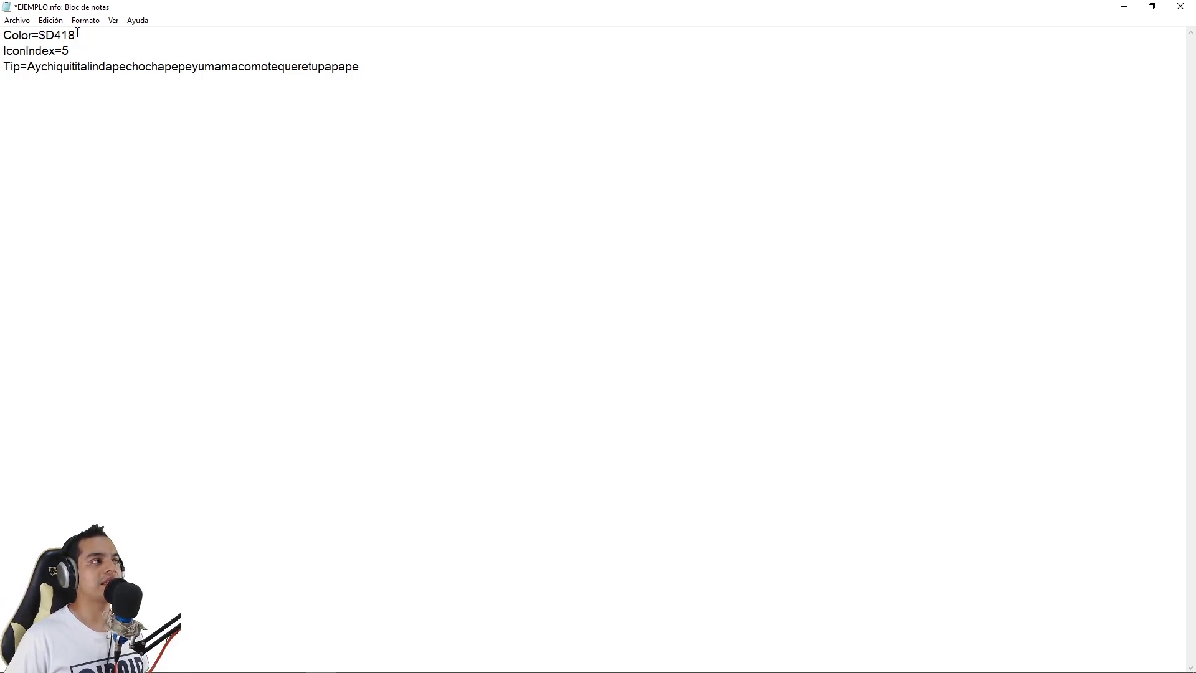
left_click(45, 34)
type("13")
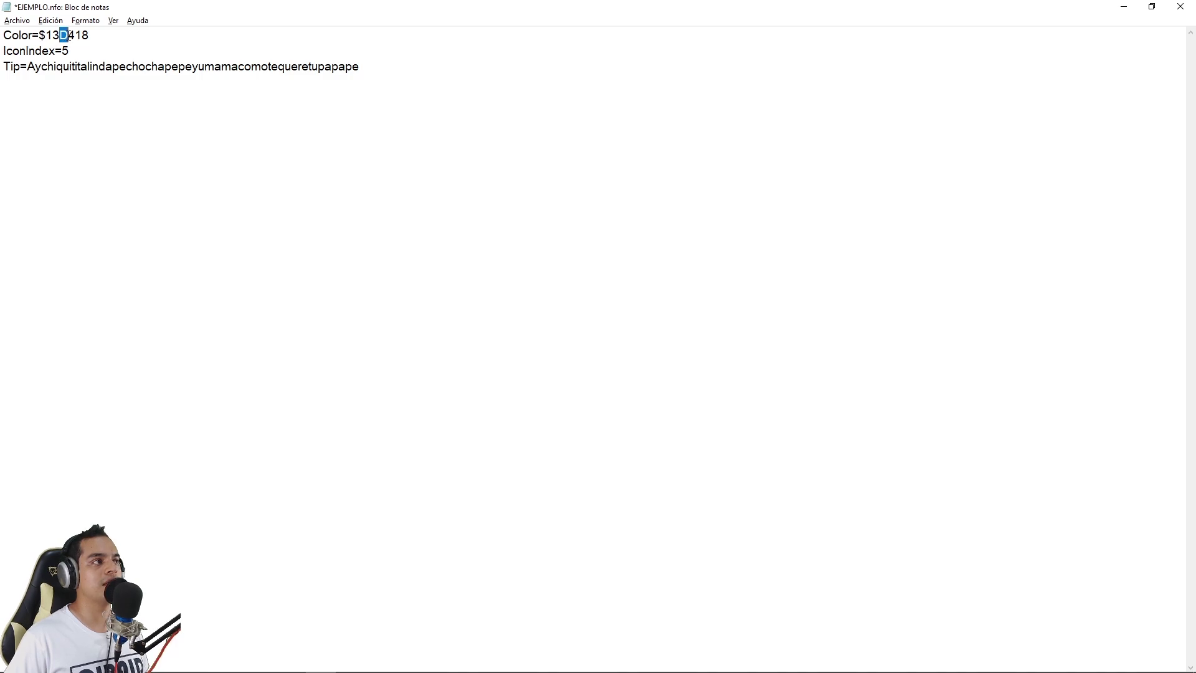
key("BackSpace")
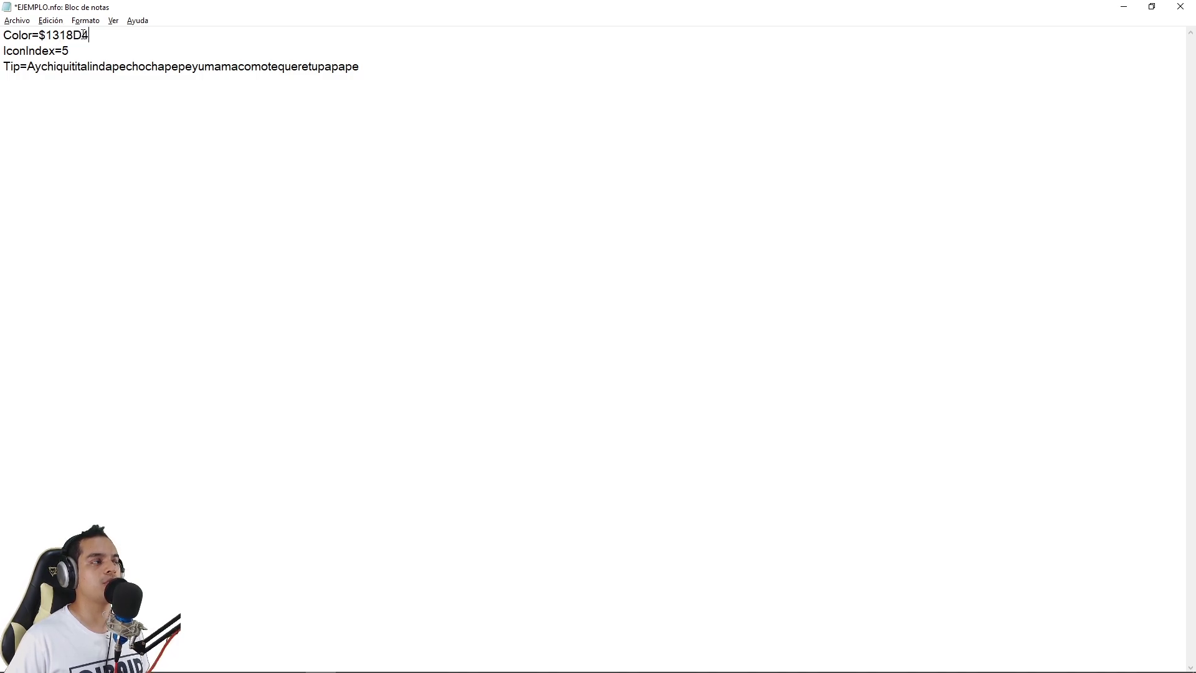
left_click(16, 22)
left_click(47, 77)
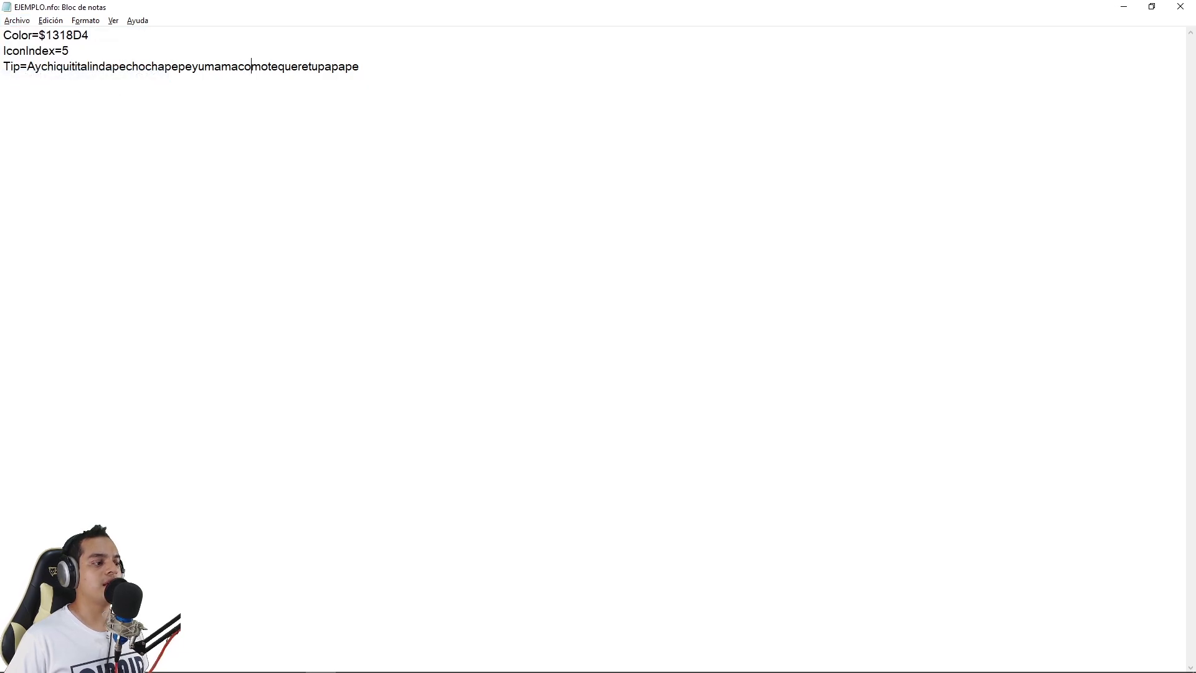
Switch to FL Studio, check the EJEMPLO folder's color in the Olbaid browser snapshot, and return to the All snapshot
mouse_move(150, 662)
left_click(198, 662)
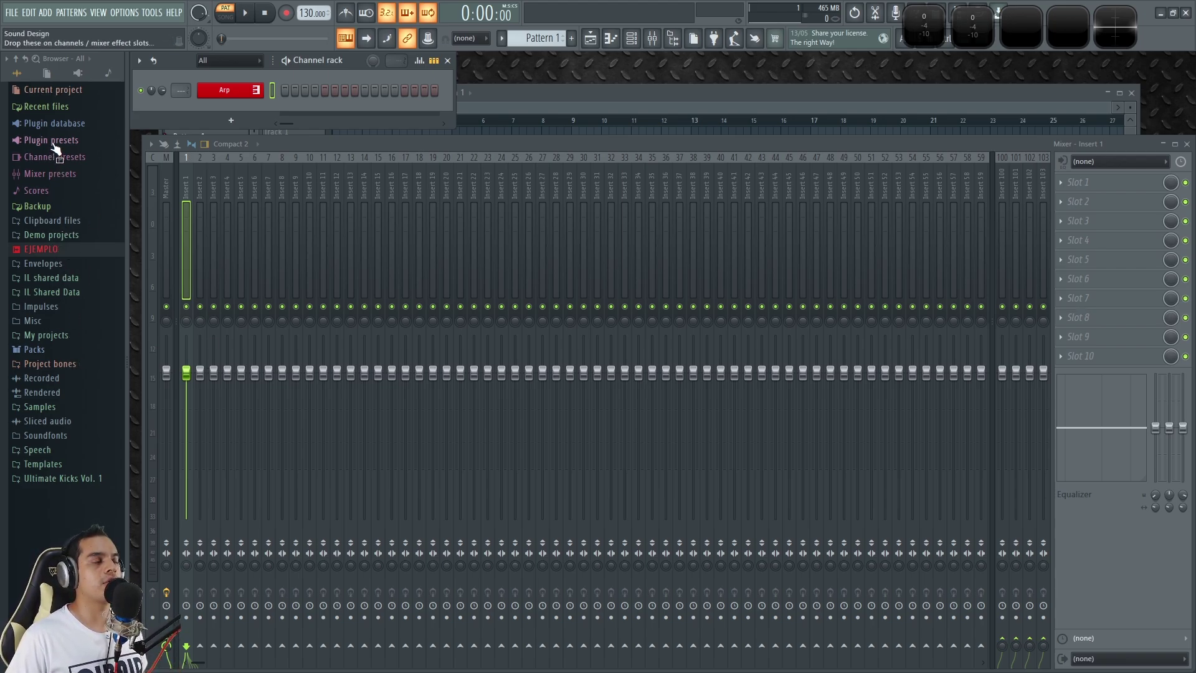
left_click(81, 74)
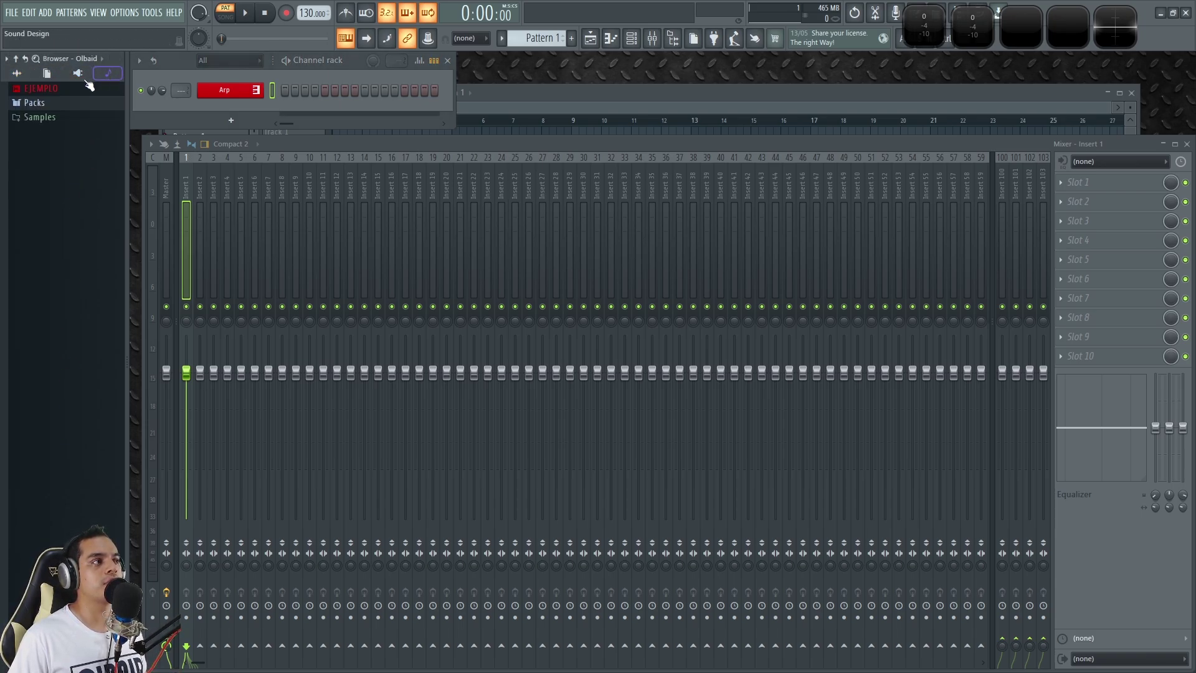
left_click(17, 73)
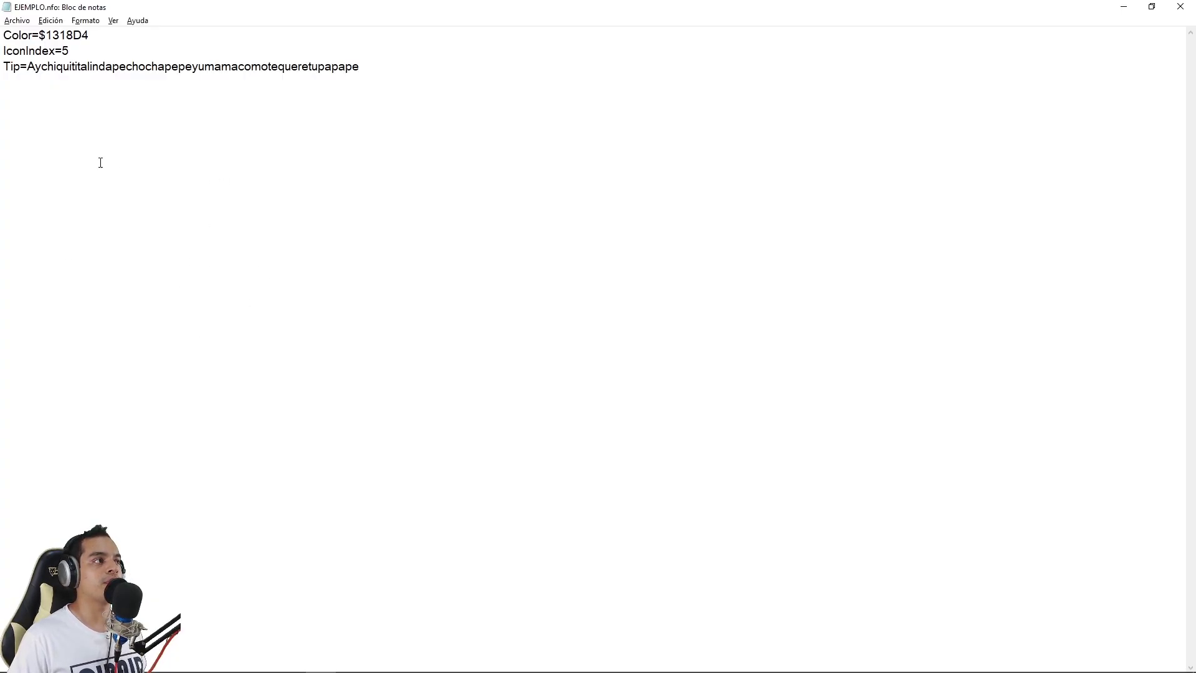
Return to EJEMPLO.nfo in Notepad and examine the number assigned to IconIndex
left_click_drag(4, 50, 64, 50)
left_click(72, 51)
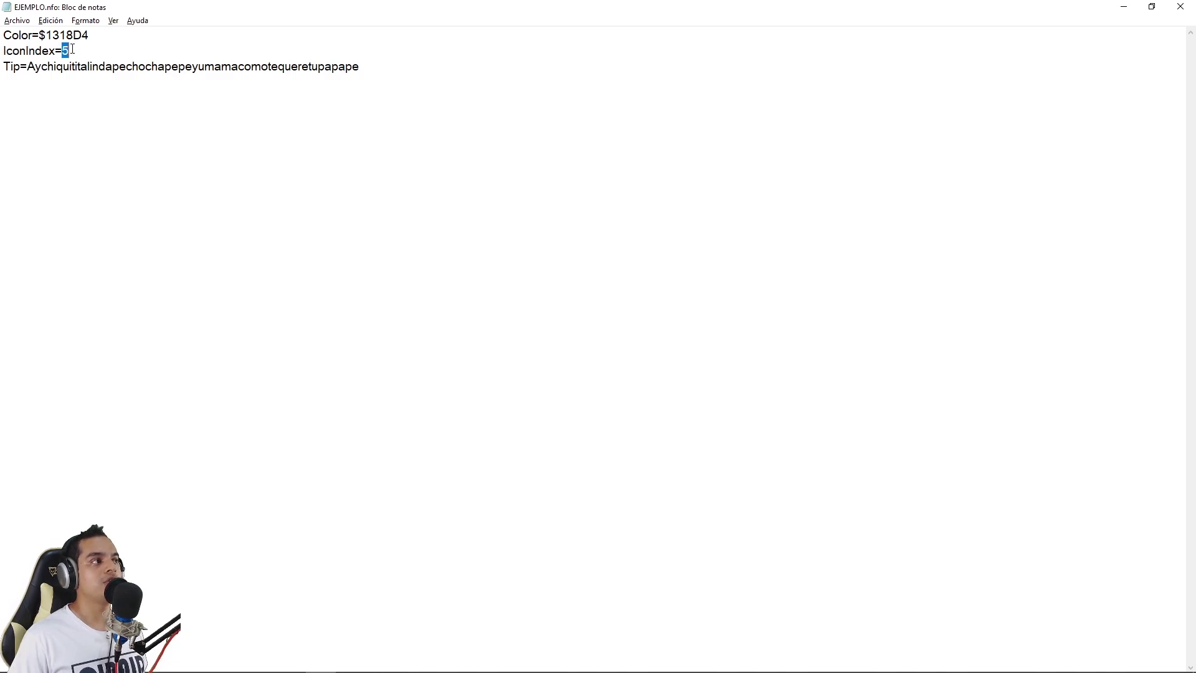
left_click(73, 50)
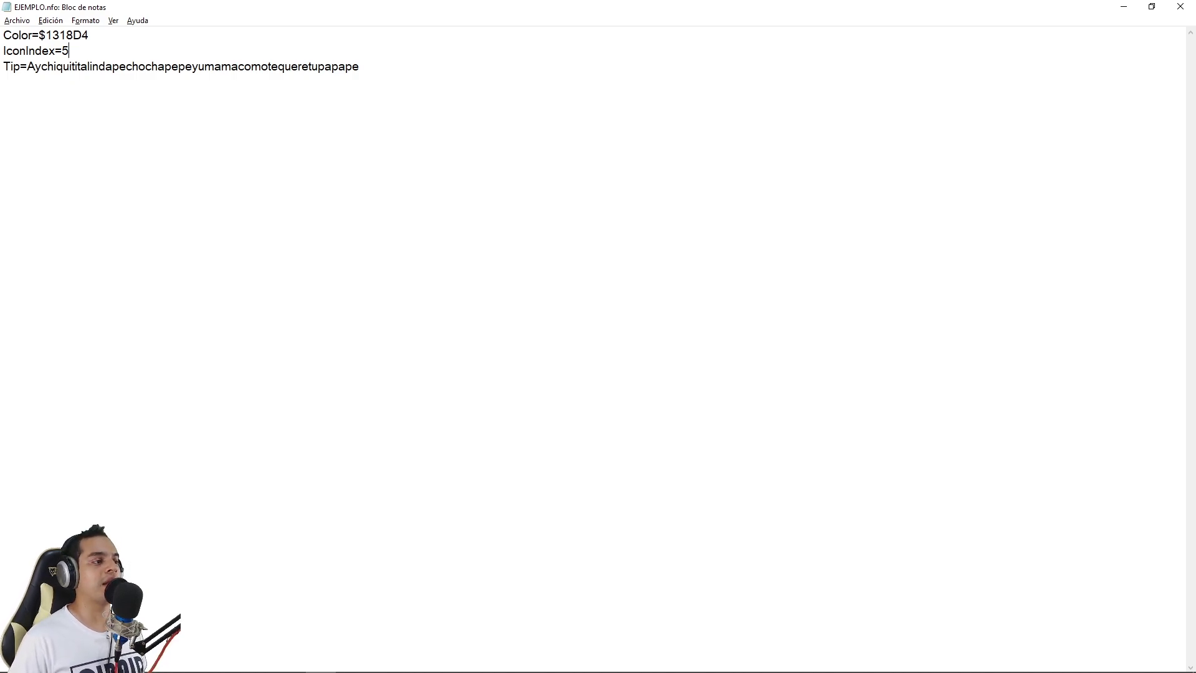
Consult the Iconos Browser.png chart, set IconIndex to 44 in EJEMPLO.nfo and save it, and check the EJEMPLO folder's icon in FL Studio
left_click(289, 665)
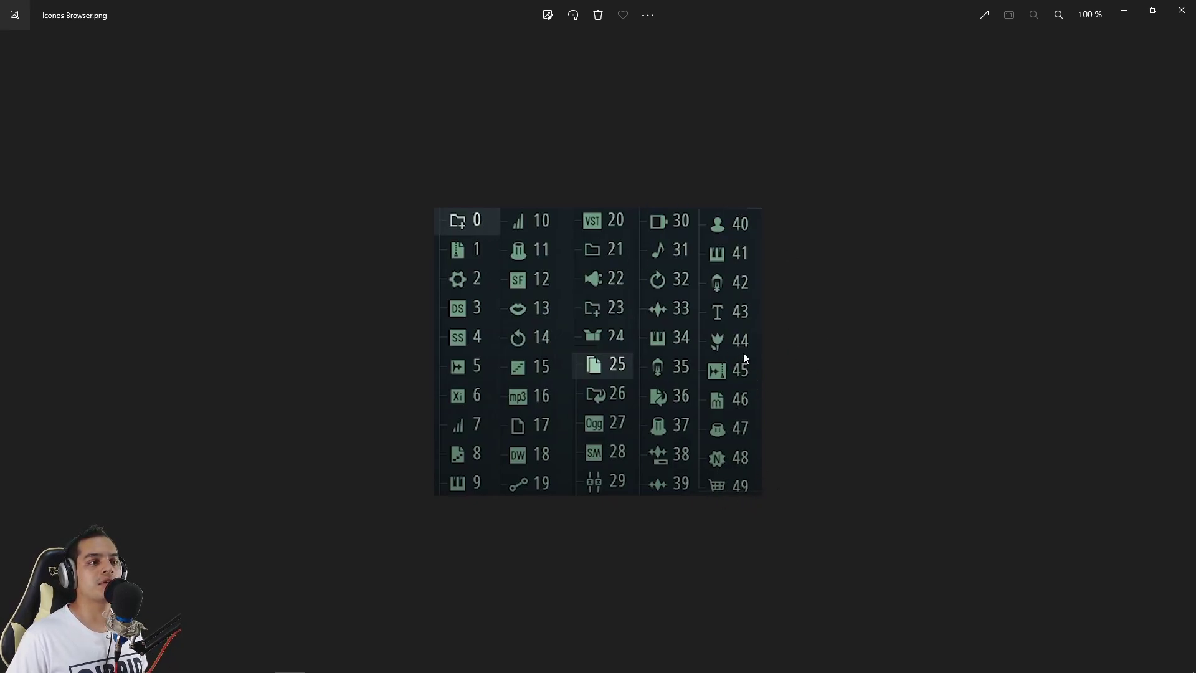
key("alt+Tab")
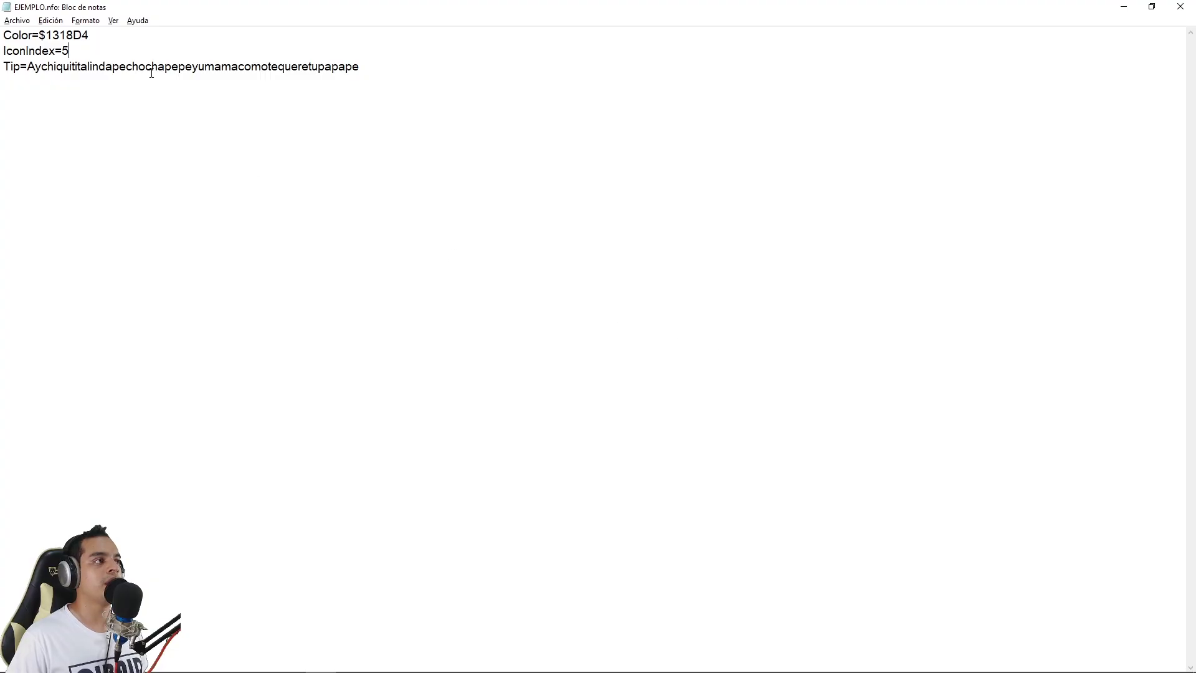
key("BackSpace")
type("44")
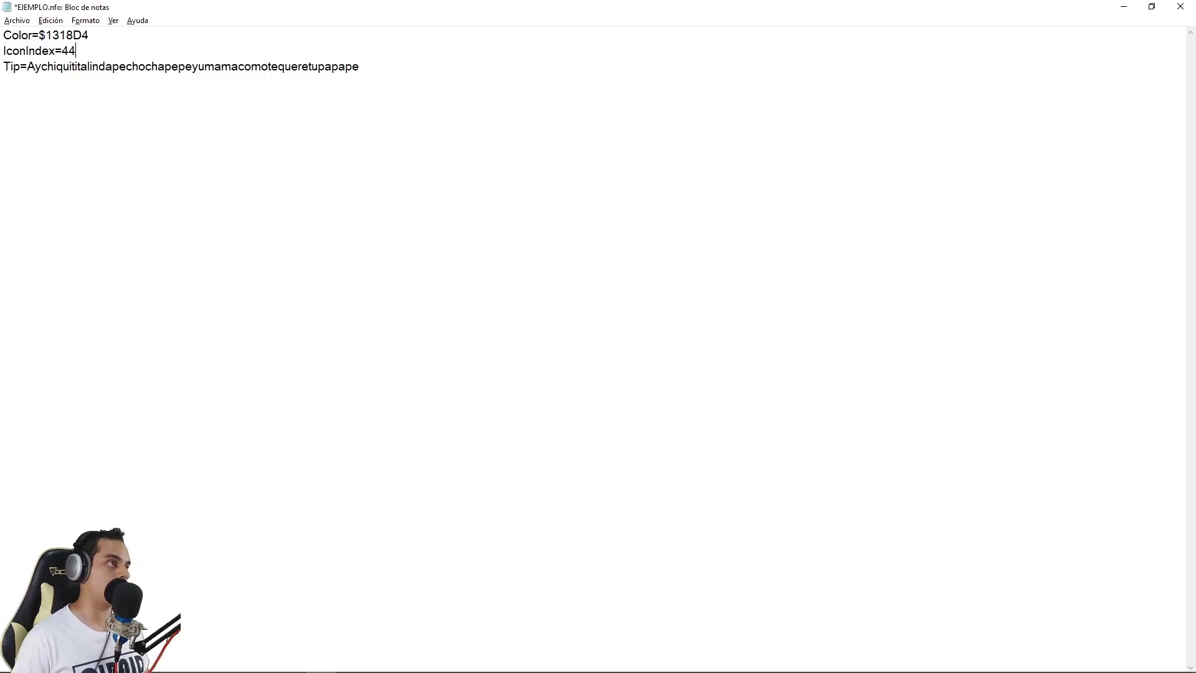
key("ctrl+s")
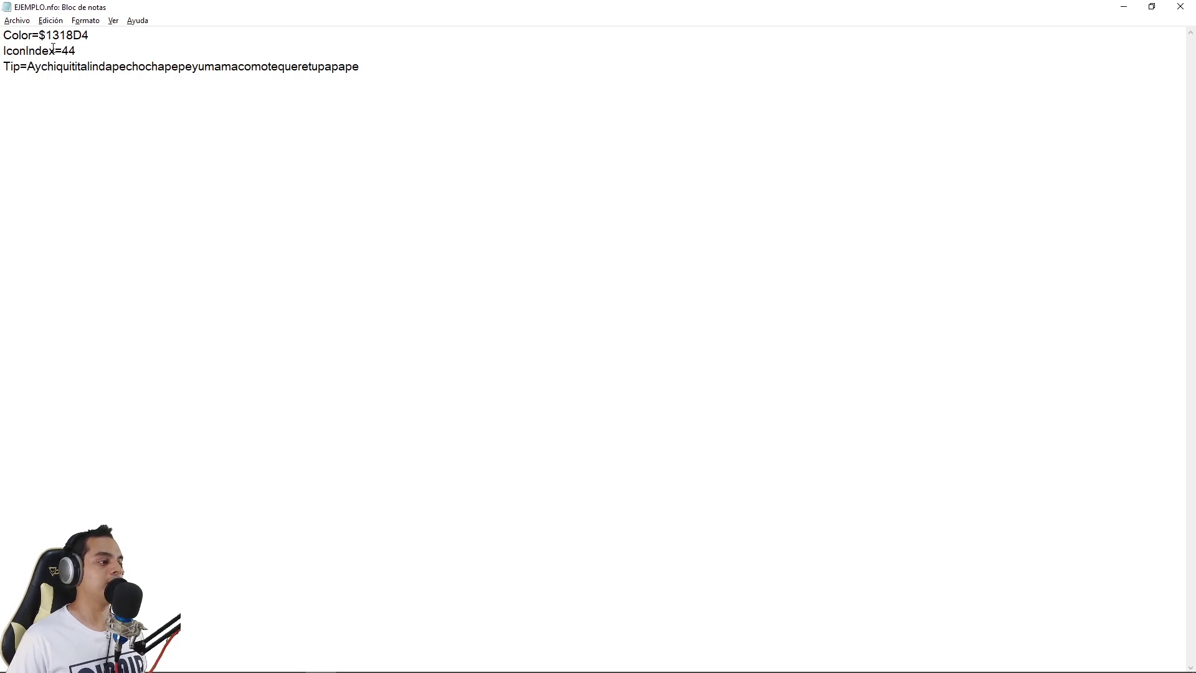
key("alt+Tab")
mouse_move(43, 252)
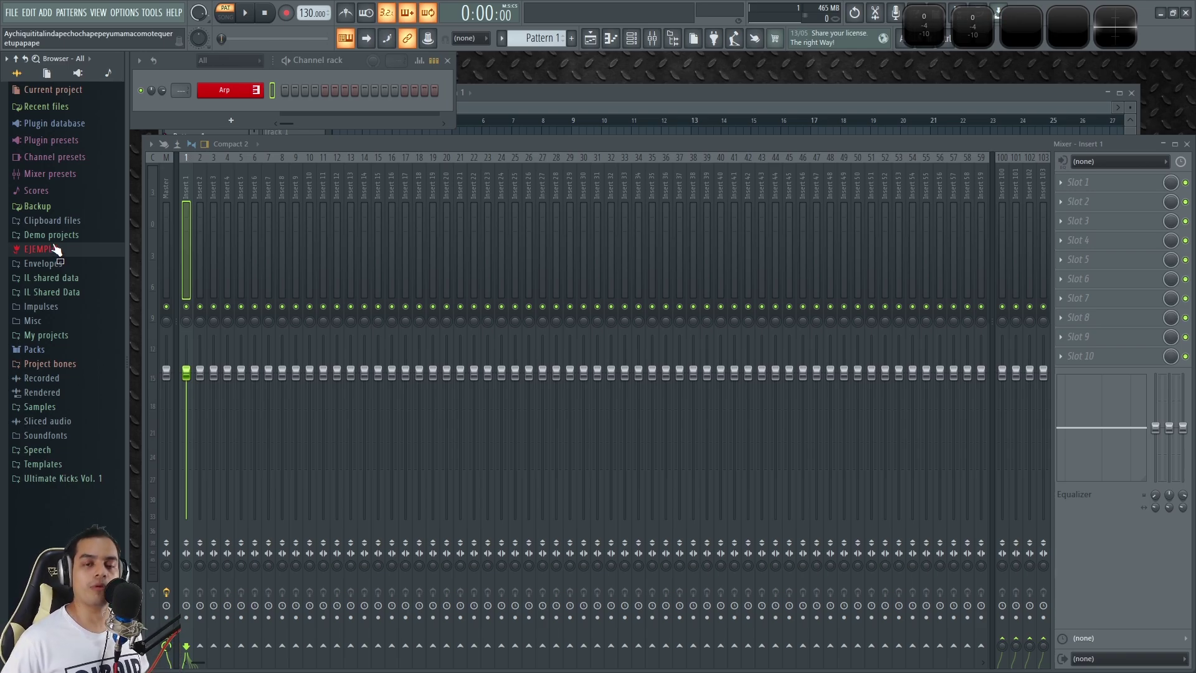
Return to EJEMPLO.nfo in Notepad, replace the Tip text with "Que bonito dia para aprender cositas nuevas", save the file, and switch to FL Studio
key("alt+Tab")
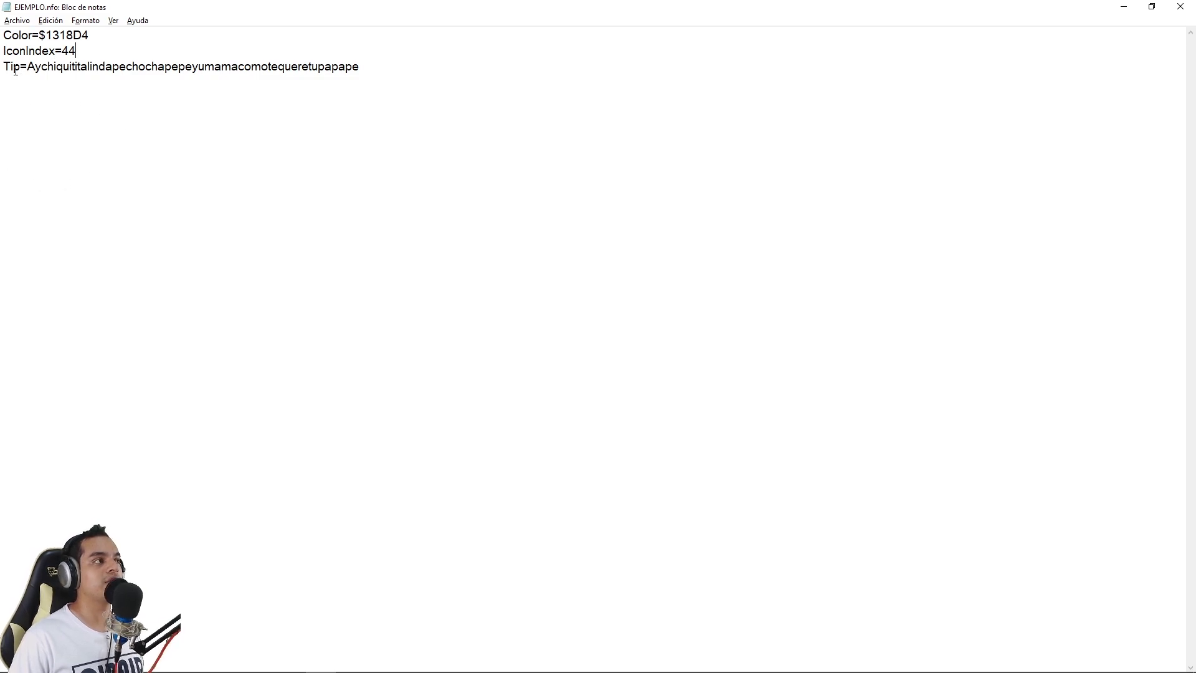
left_click_drag(3, 66, 373, 68)
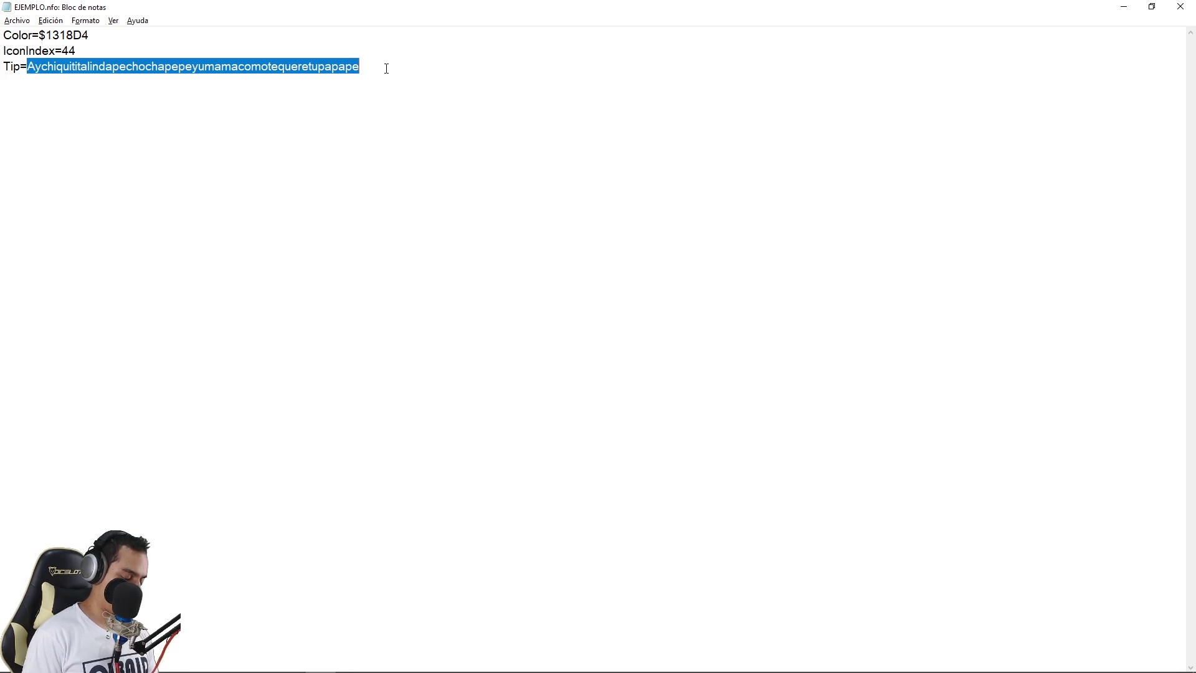
type("Que bonito dia")
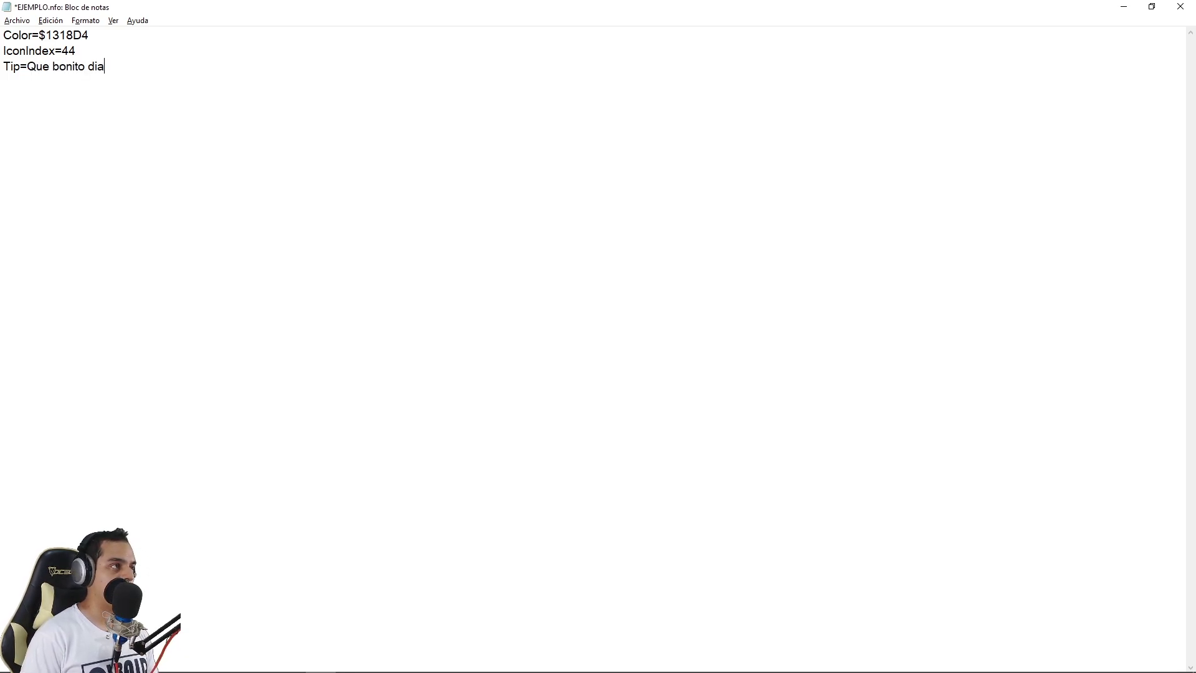
type(" para aprender cositas nuevas")
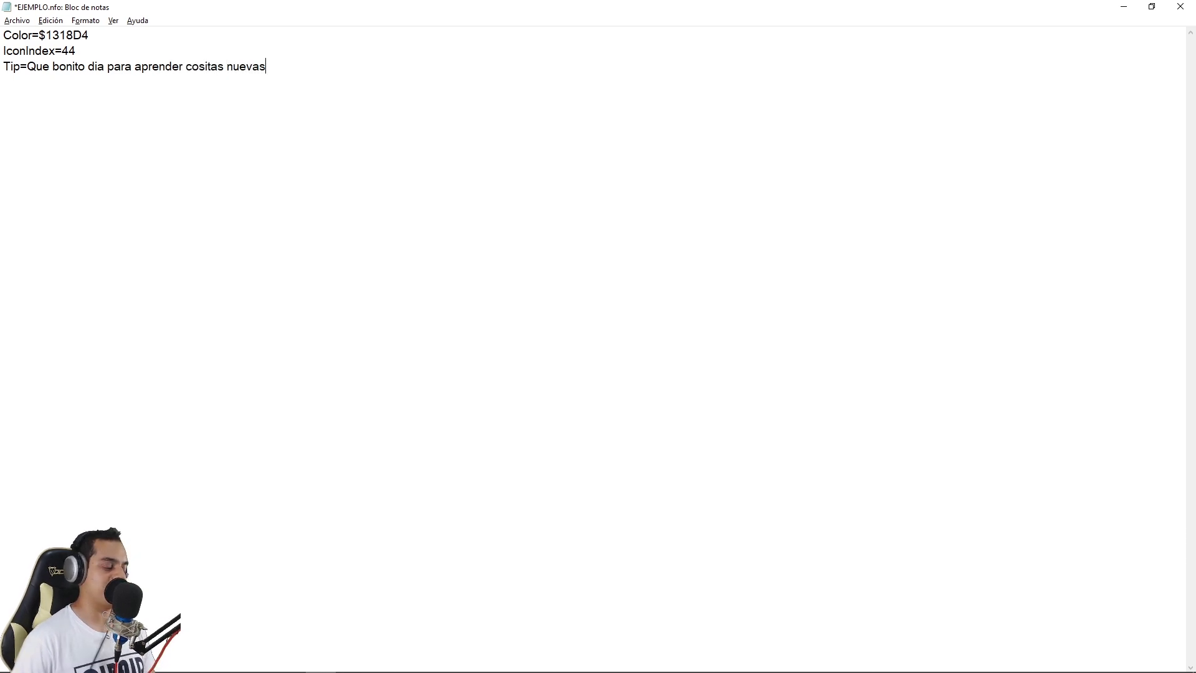
key("ctrl+s")
key("alt+Tab")
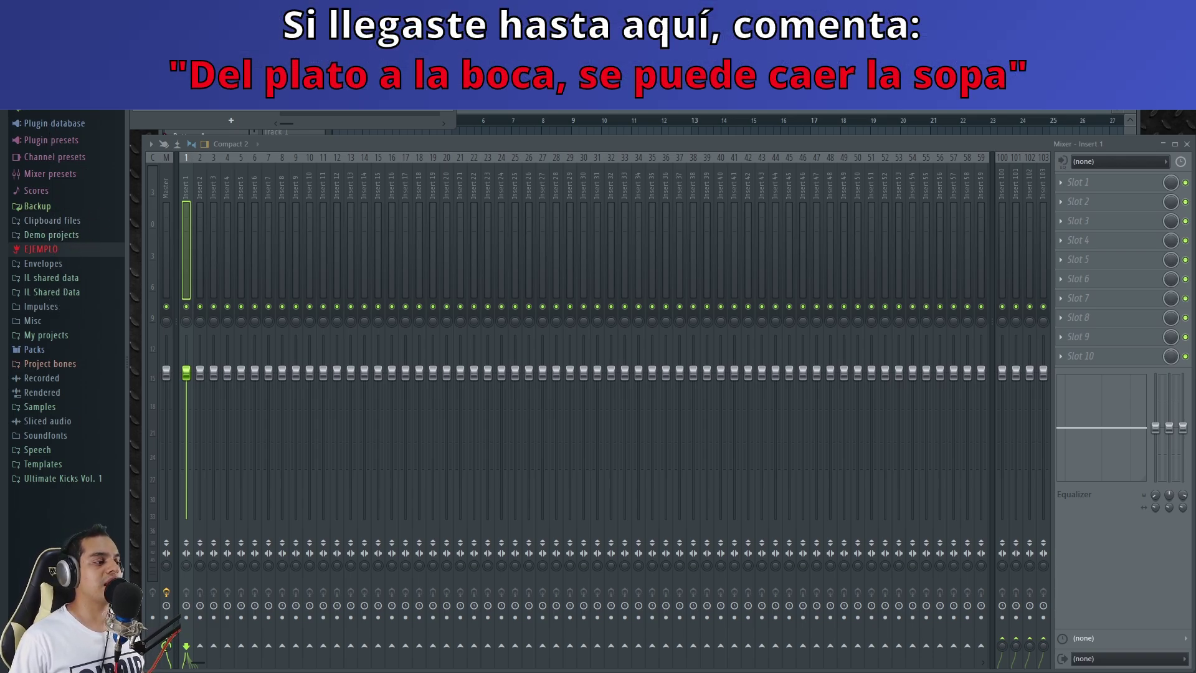
Close the duplicate Patches window and switch to the remaining File Explorer window showing the Patches folder
key("super")
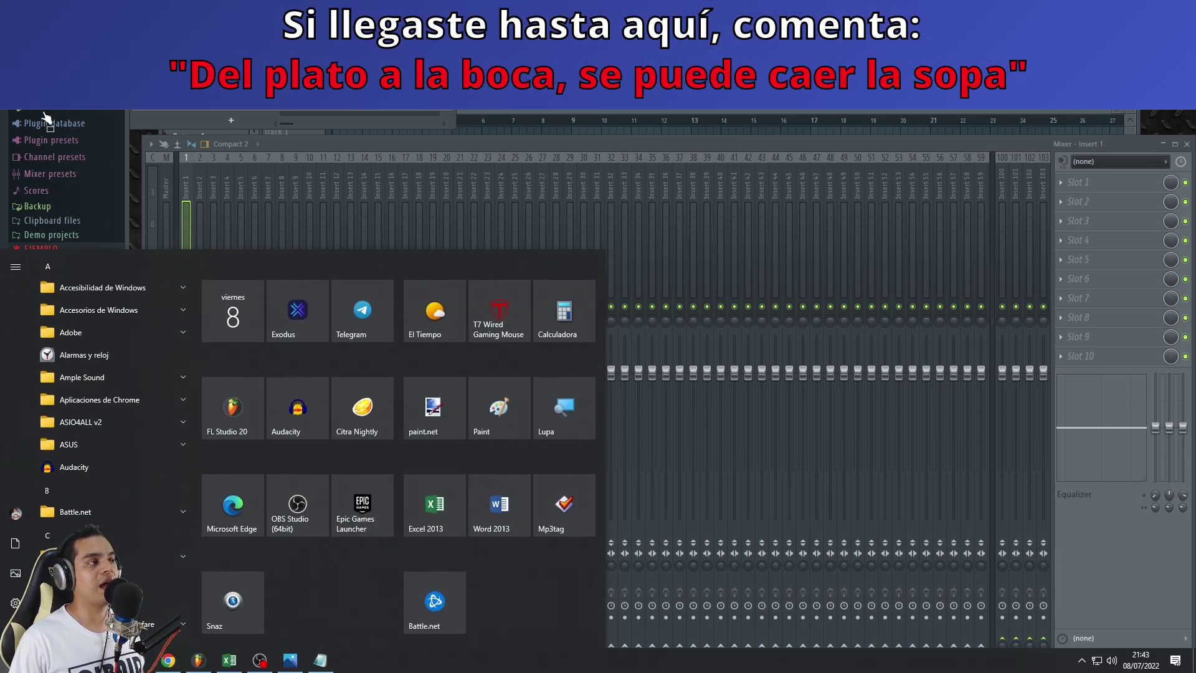
key("super")
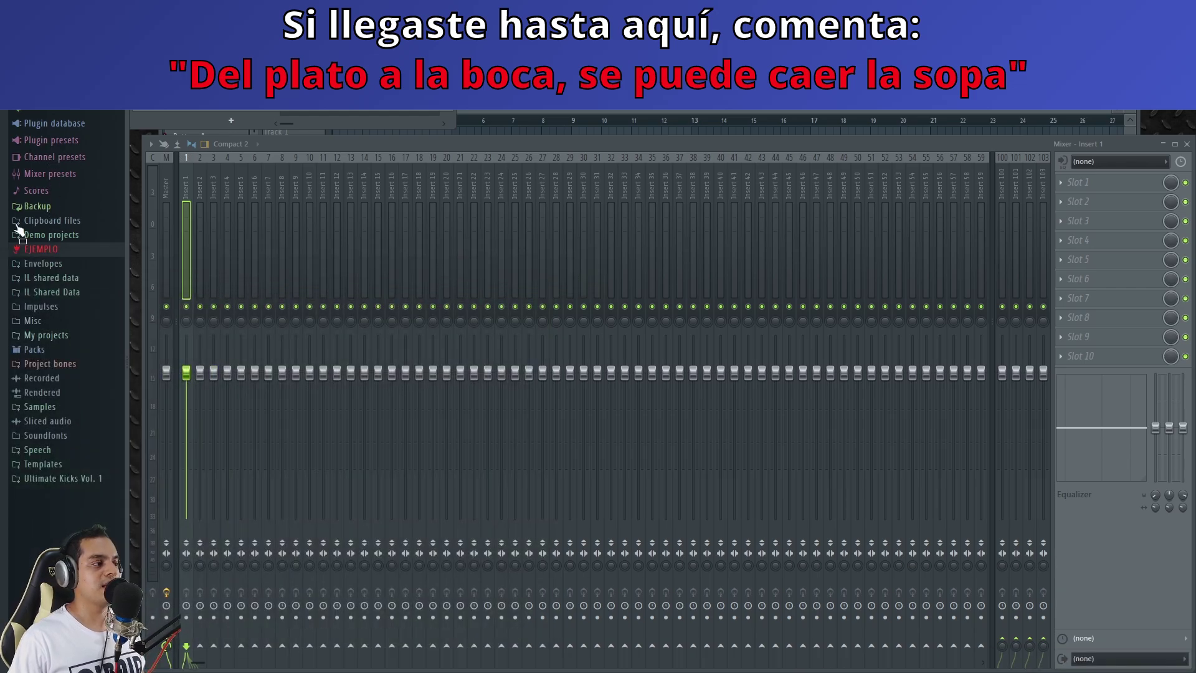
key("super")
mouse_move(138, 660)
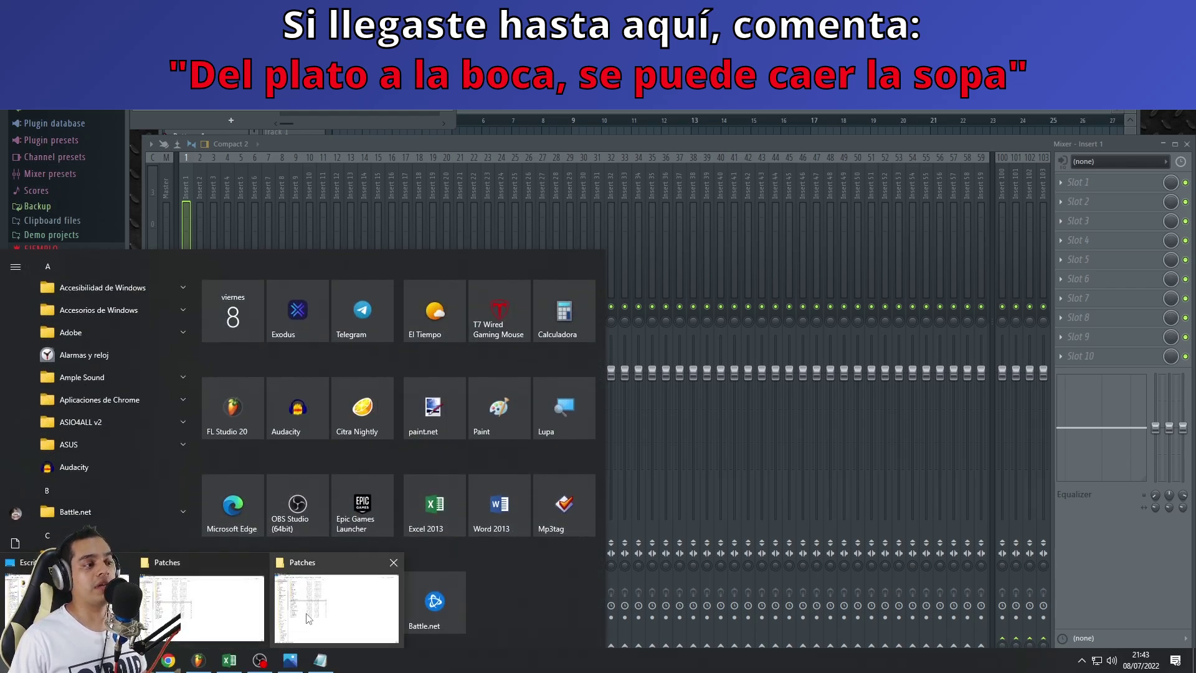
left_click(393, 562)
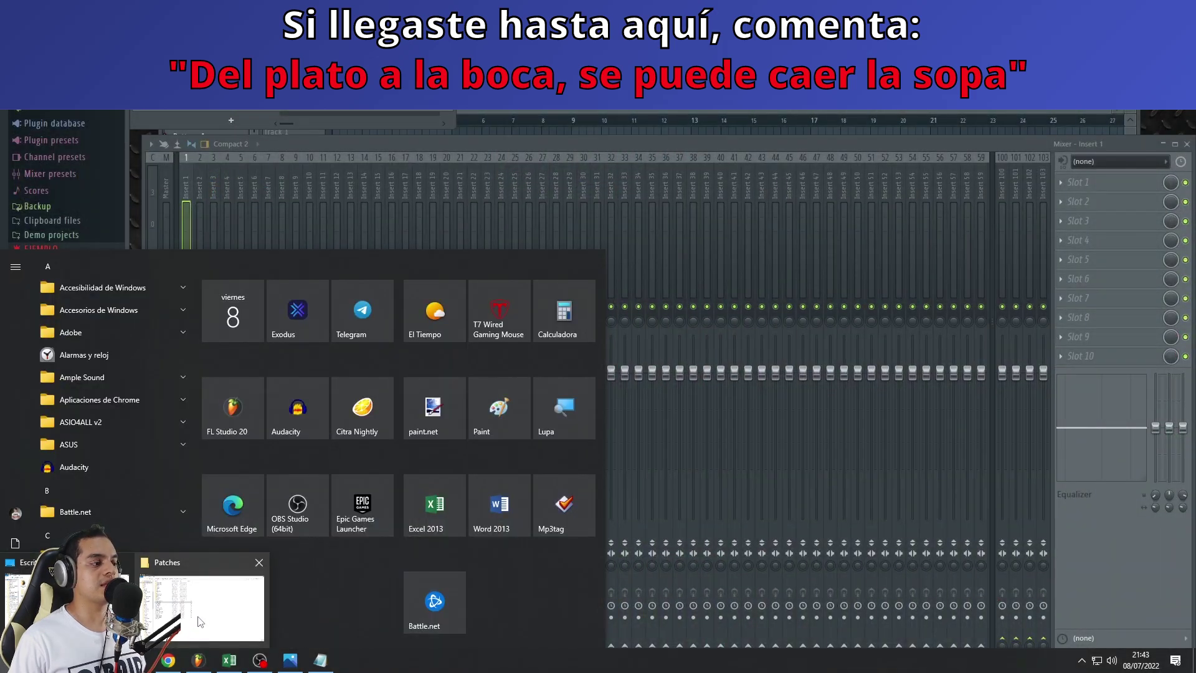
left_click(215, 621)
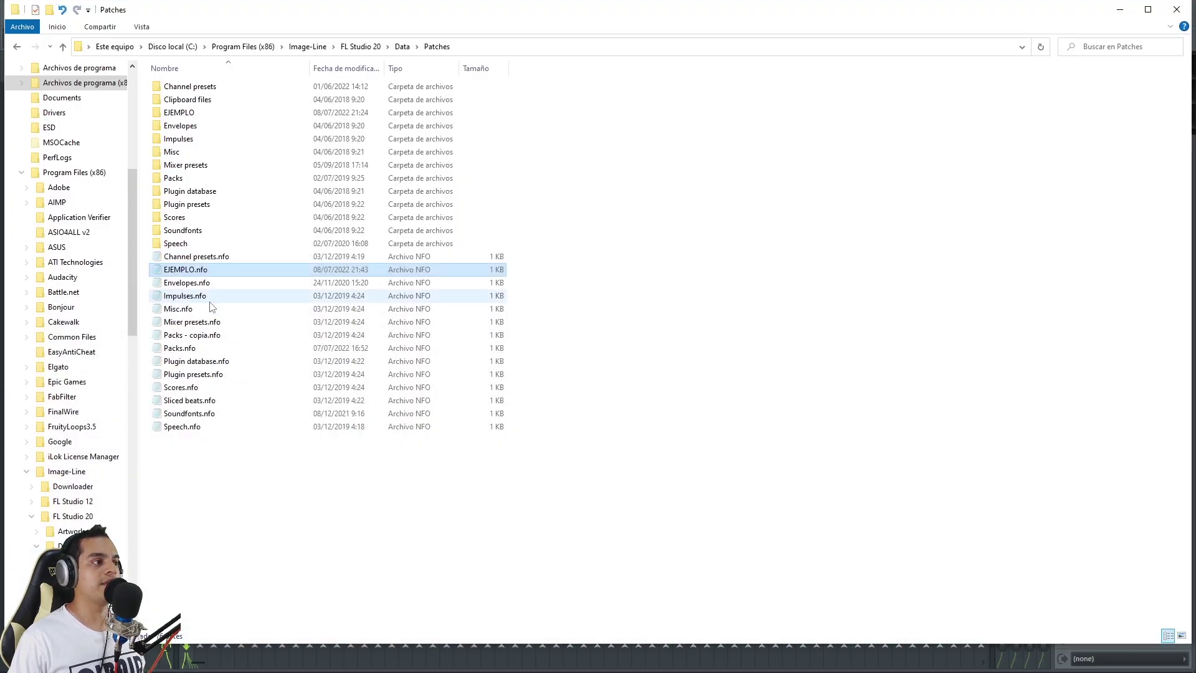
Open Packs.nfo from the Patches folder in Notepad and examine its color, icon and tip lines and the subdirectory highlight section
left_click(186, 349)
double_click(197, 354)
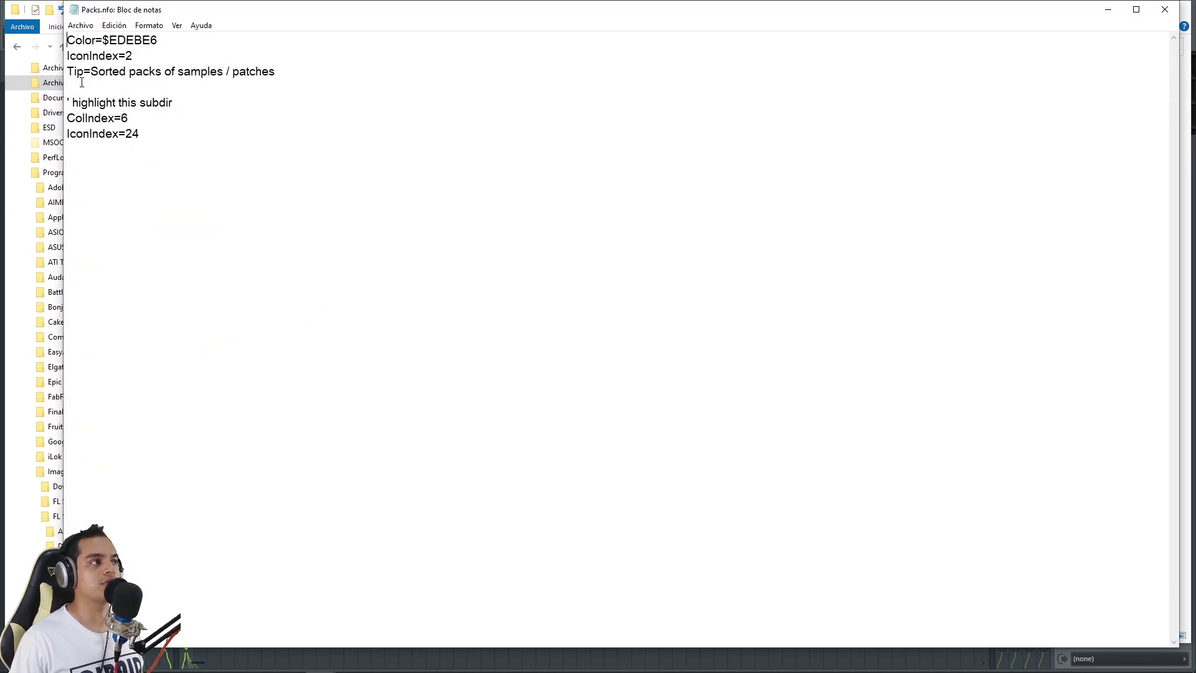
left_click_drag(76, 42, 275, 72)
left_click_drag(68, 103, 176, 163)
left_click(142, 152)
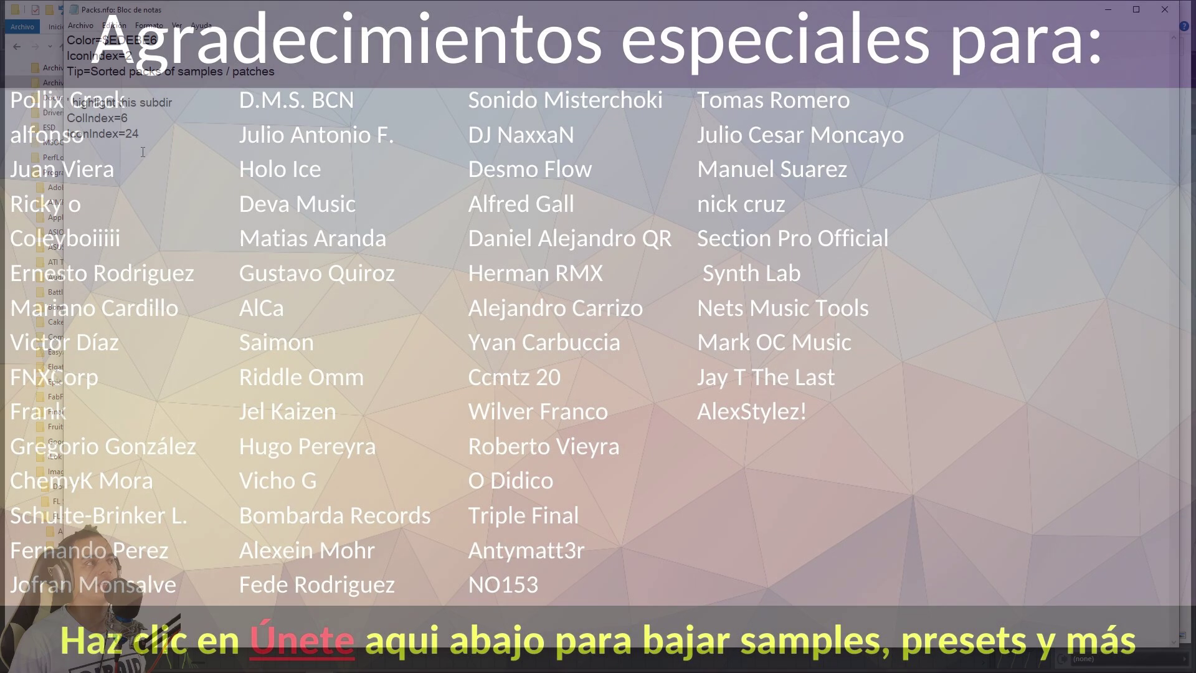